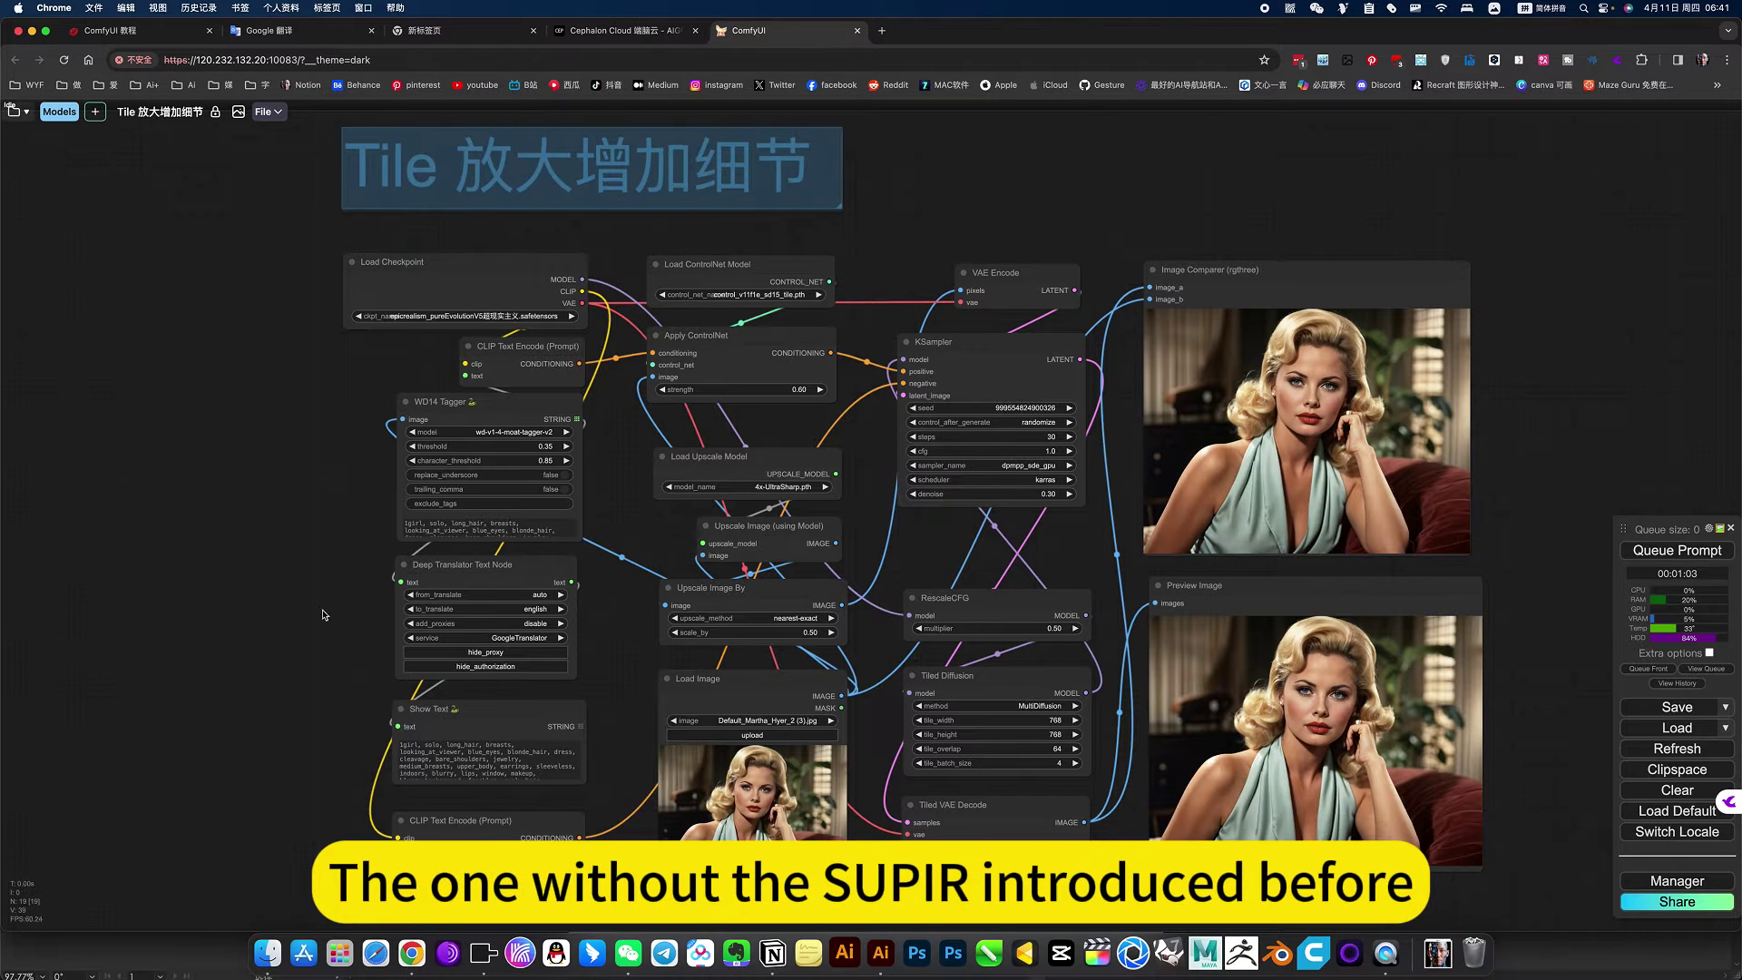
Pan around the workflow and select the Load Image node holding the source portrait
drag(316, 616, 284, 610)
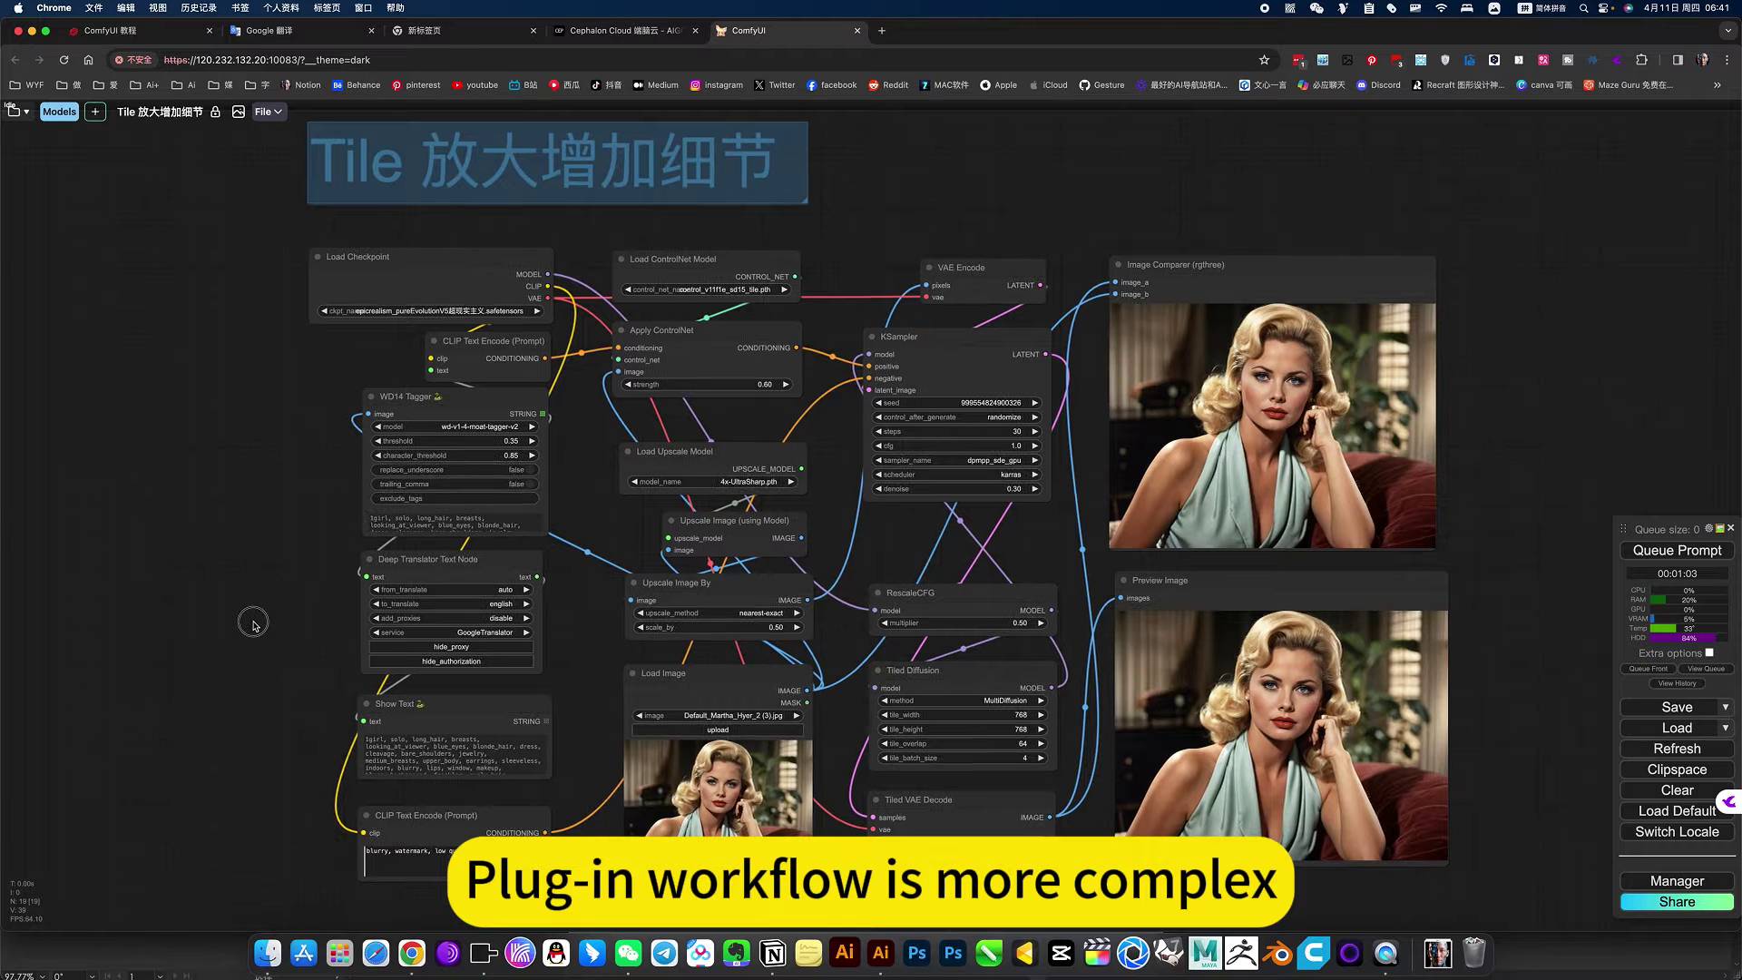
drag(267, 624, 255, 627)
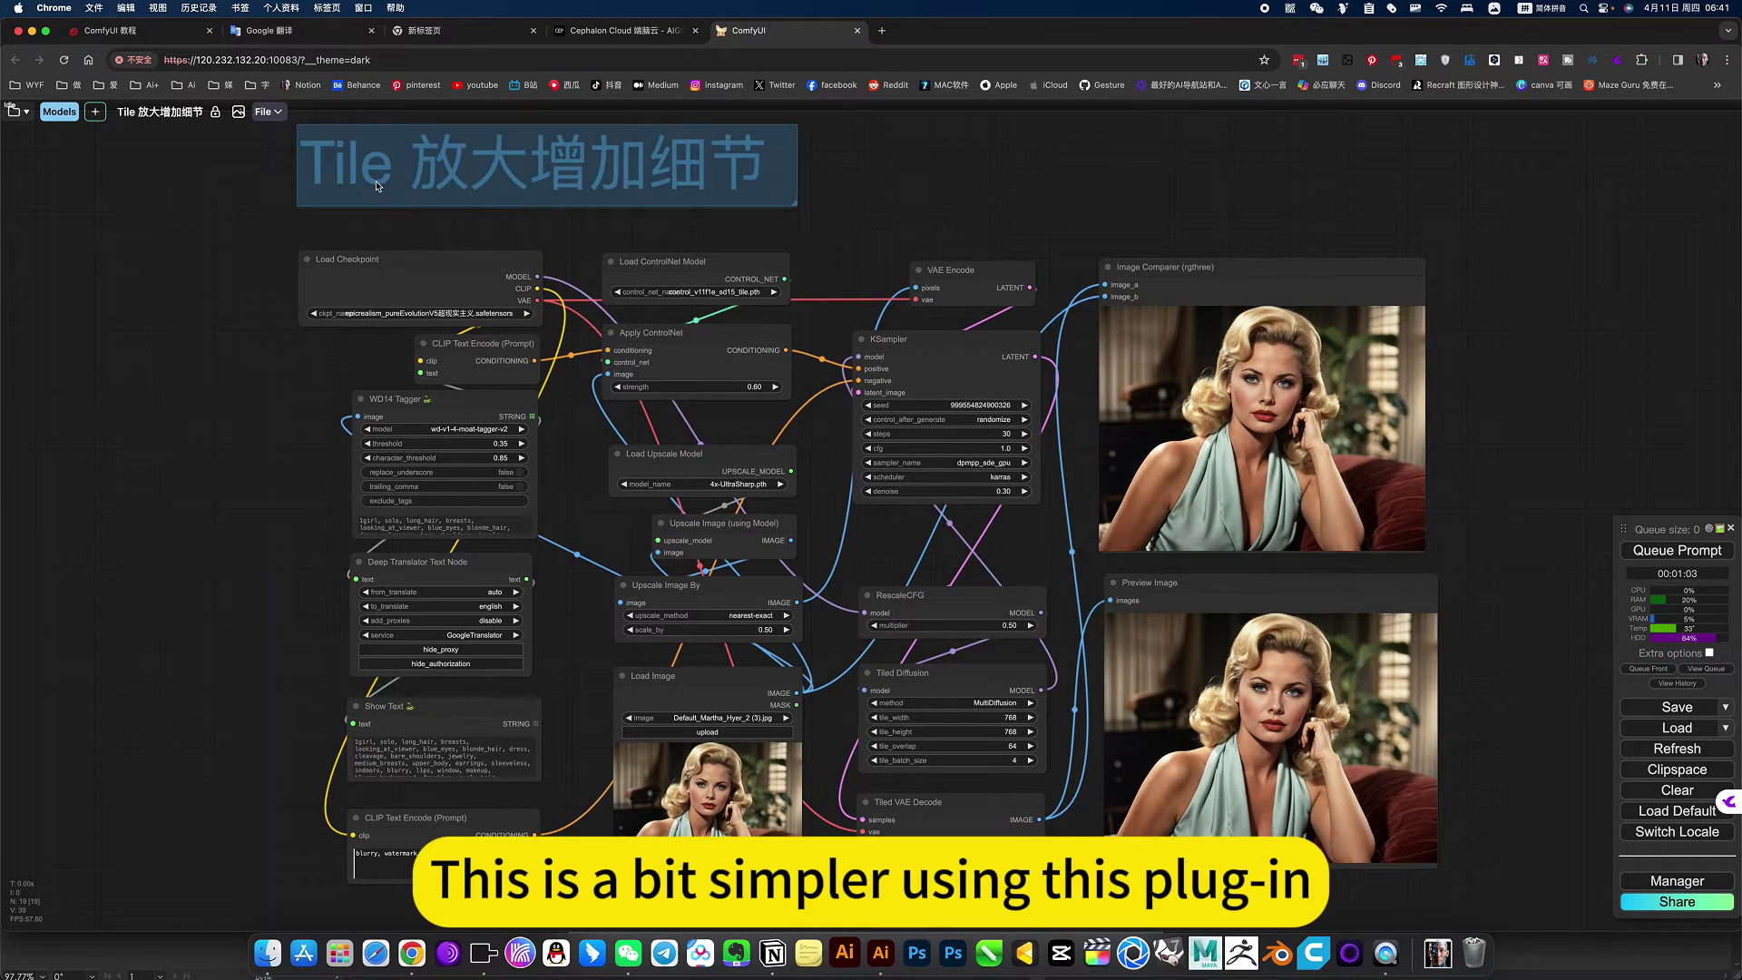
scroll(377, 186, up, 4)
scroll(377, 186, up, 3)
scroll(1030, 659, down, 2)
scroll(1030, 660, down, 3)
scroll(1031, 660, down, 2)
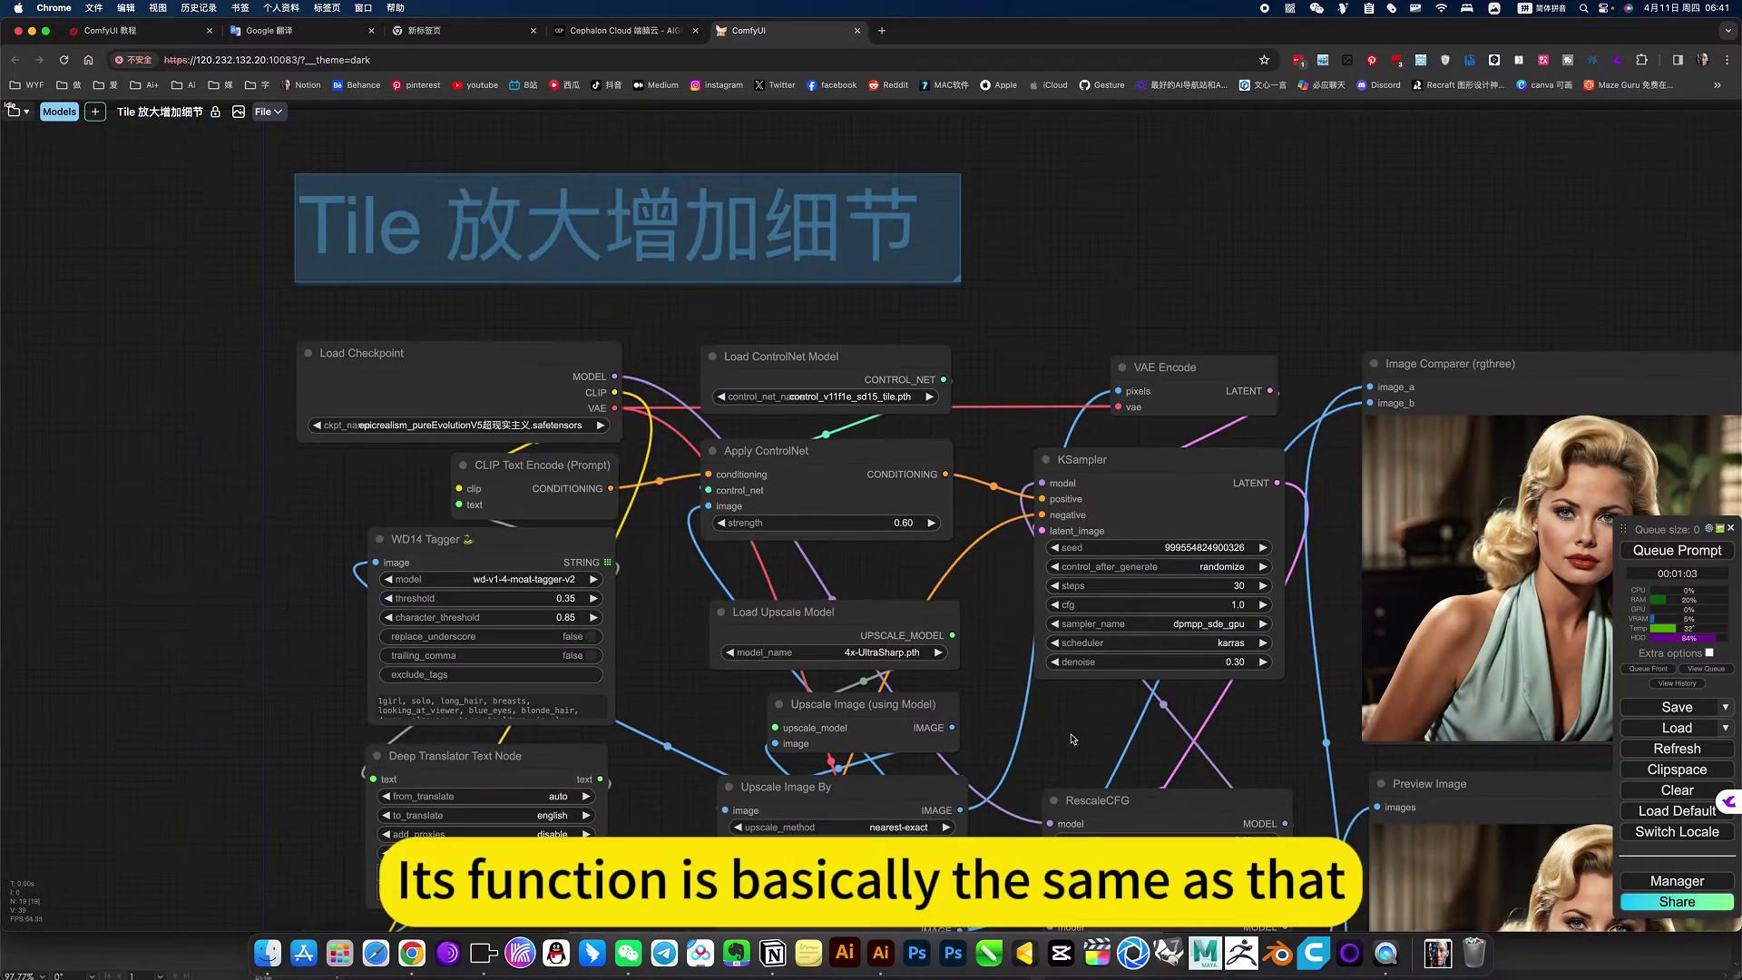
scroll(1025, 626, down, 3)
scroll(1014, 563, down, 3)
scroll(1002, 490, down, 3)
scroll(1002, 490, right, 1)
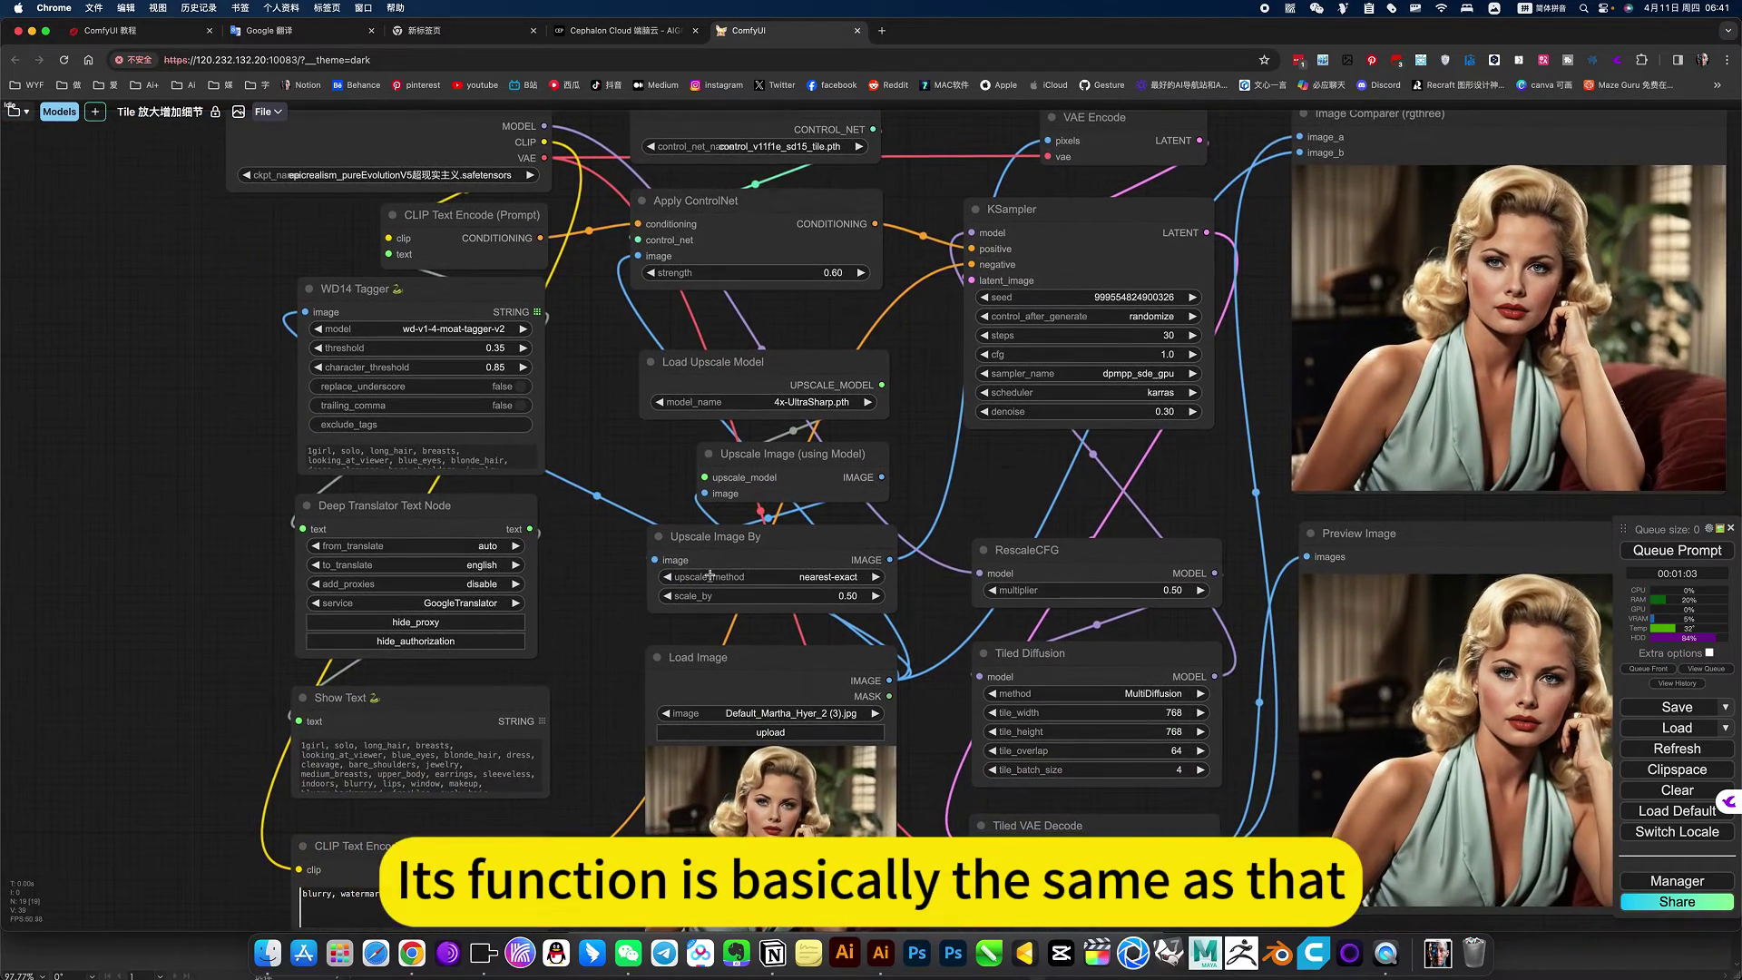
scroll(634, 543, down, 3)
scroll(636, 536, down, 2)
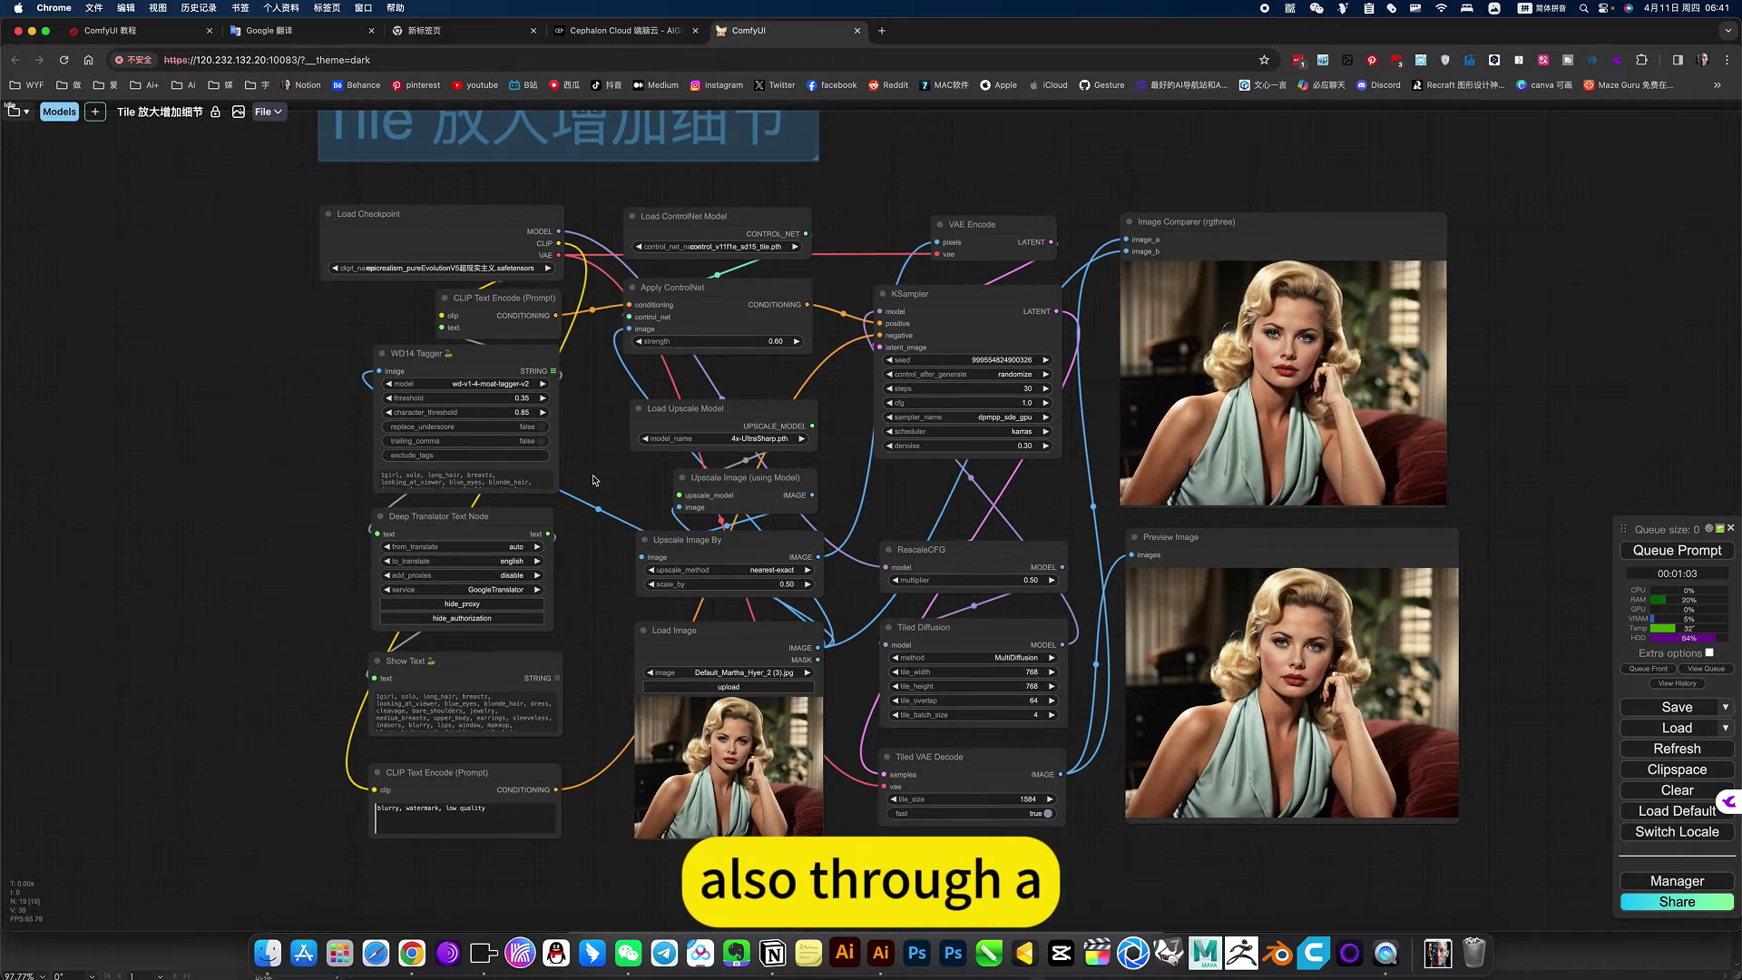
scroll(639, 508, left, 2)
scroll(640, 505, up, 2)
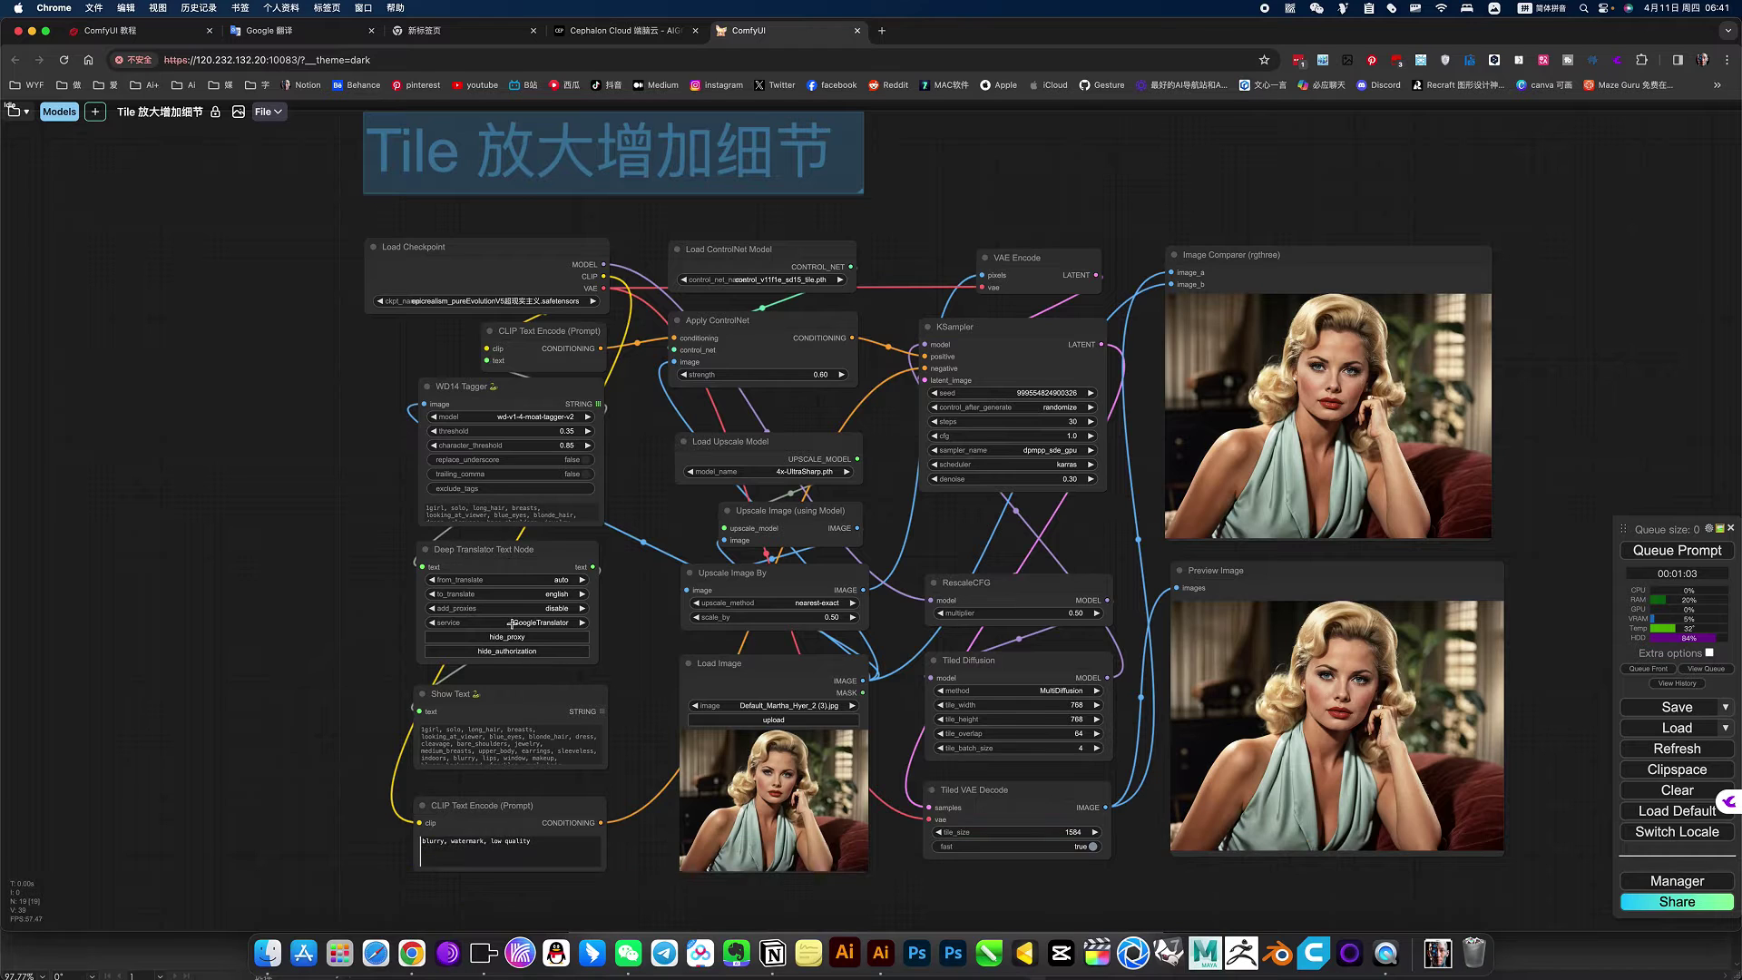
click(774, 771)
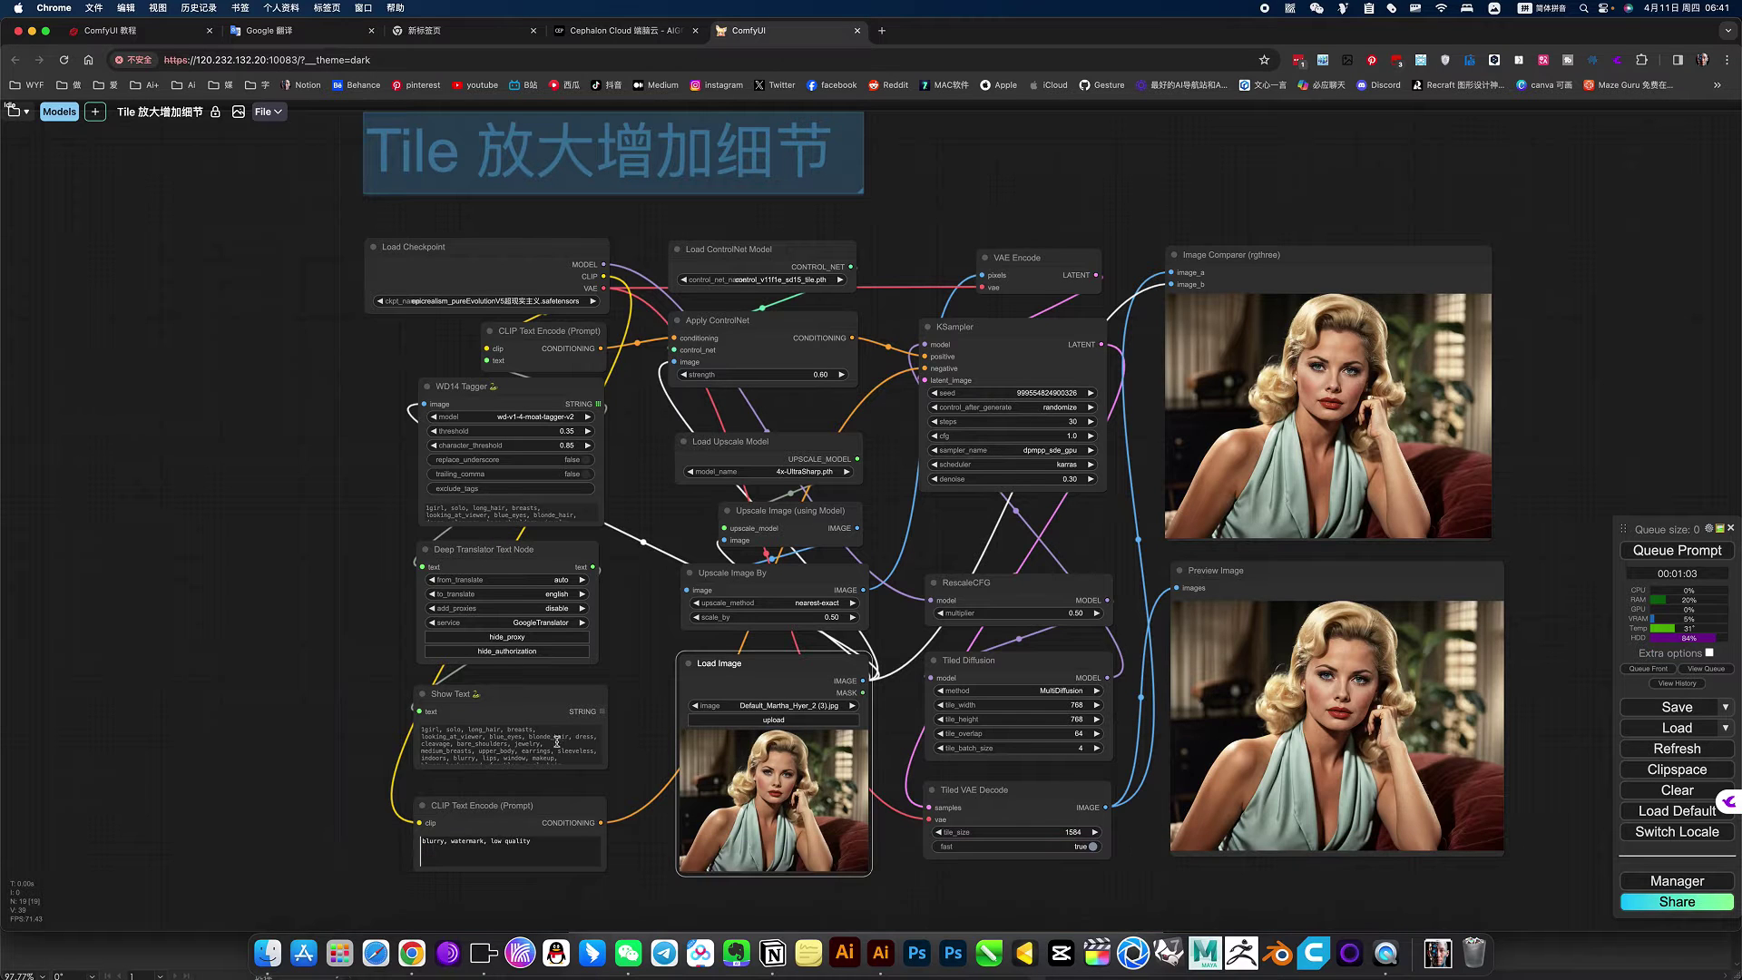
Zoom and pan to inspect the preview portrait
scroll(730, 557, up, 2)
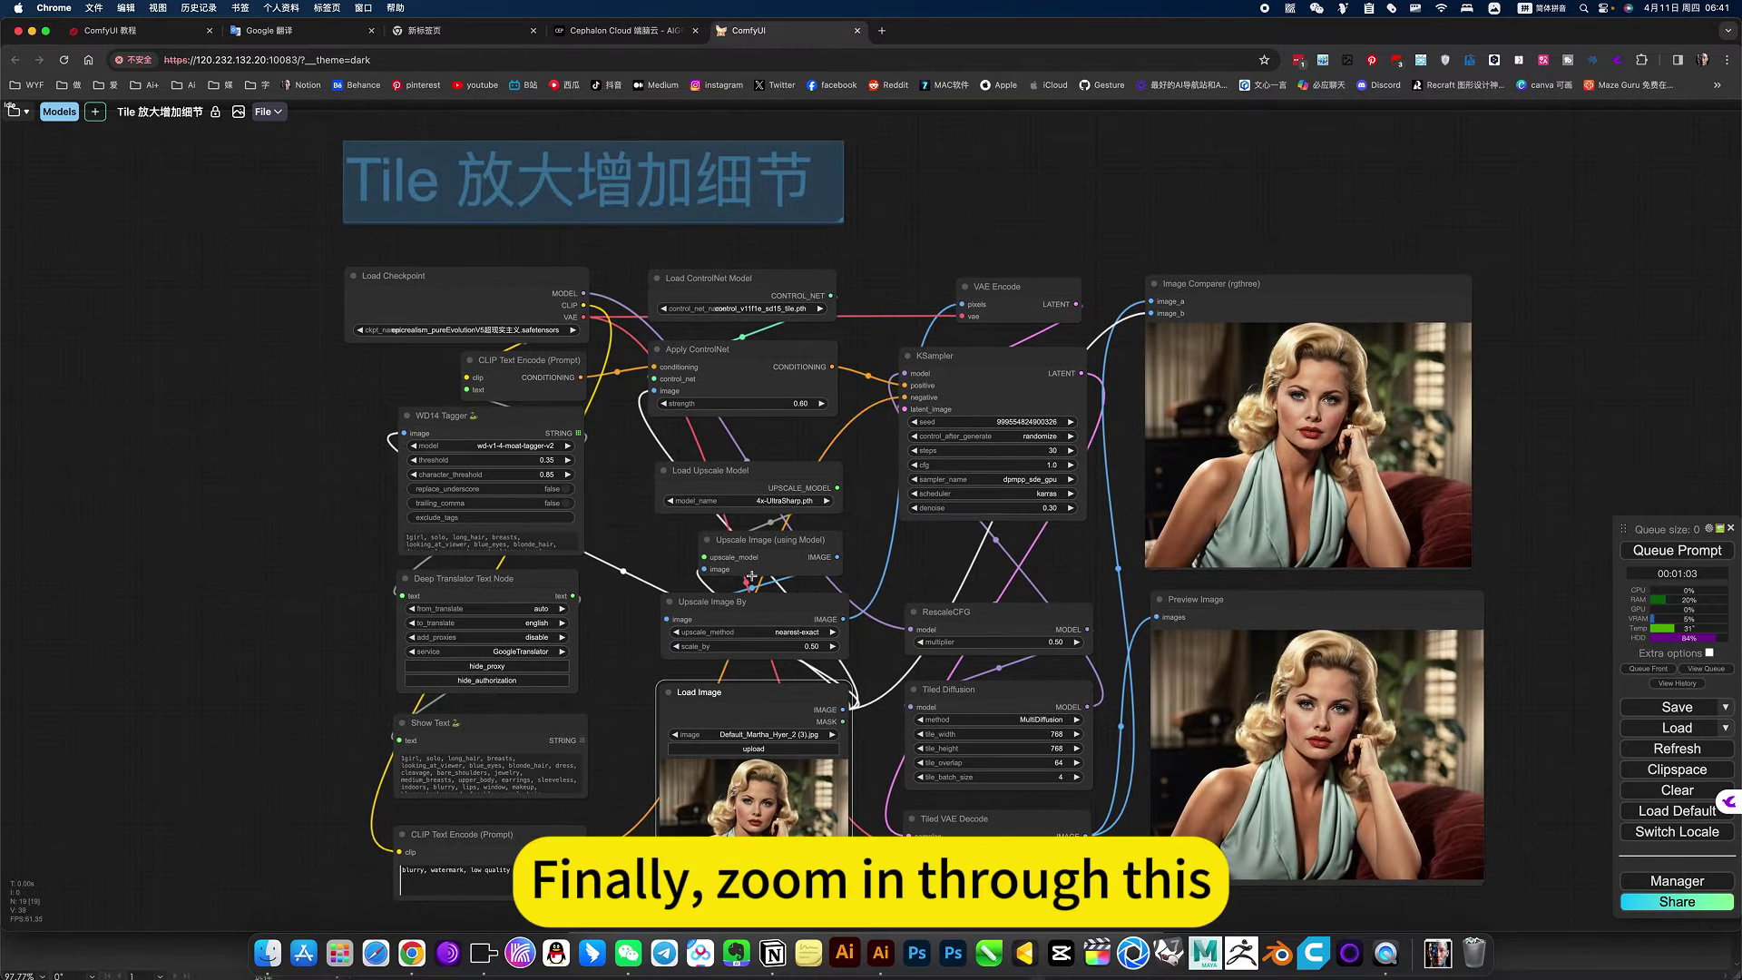
scroll(768, 528, up, 4)
scroll(768, 528, up, 5)
scroll(768, 528, up, 4)
scroll(809, 526, up, 1)
scroll(845, 458, down, 5)
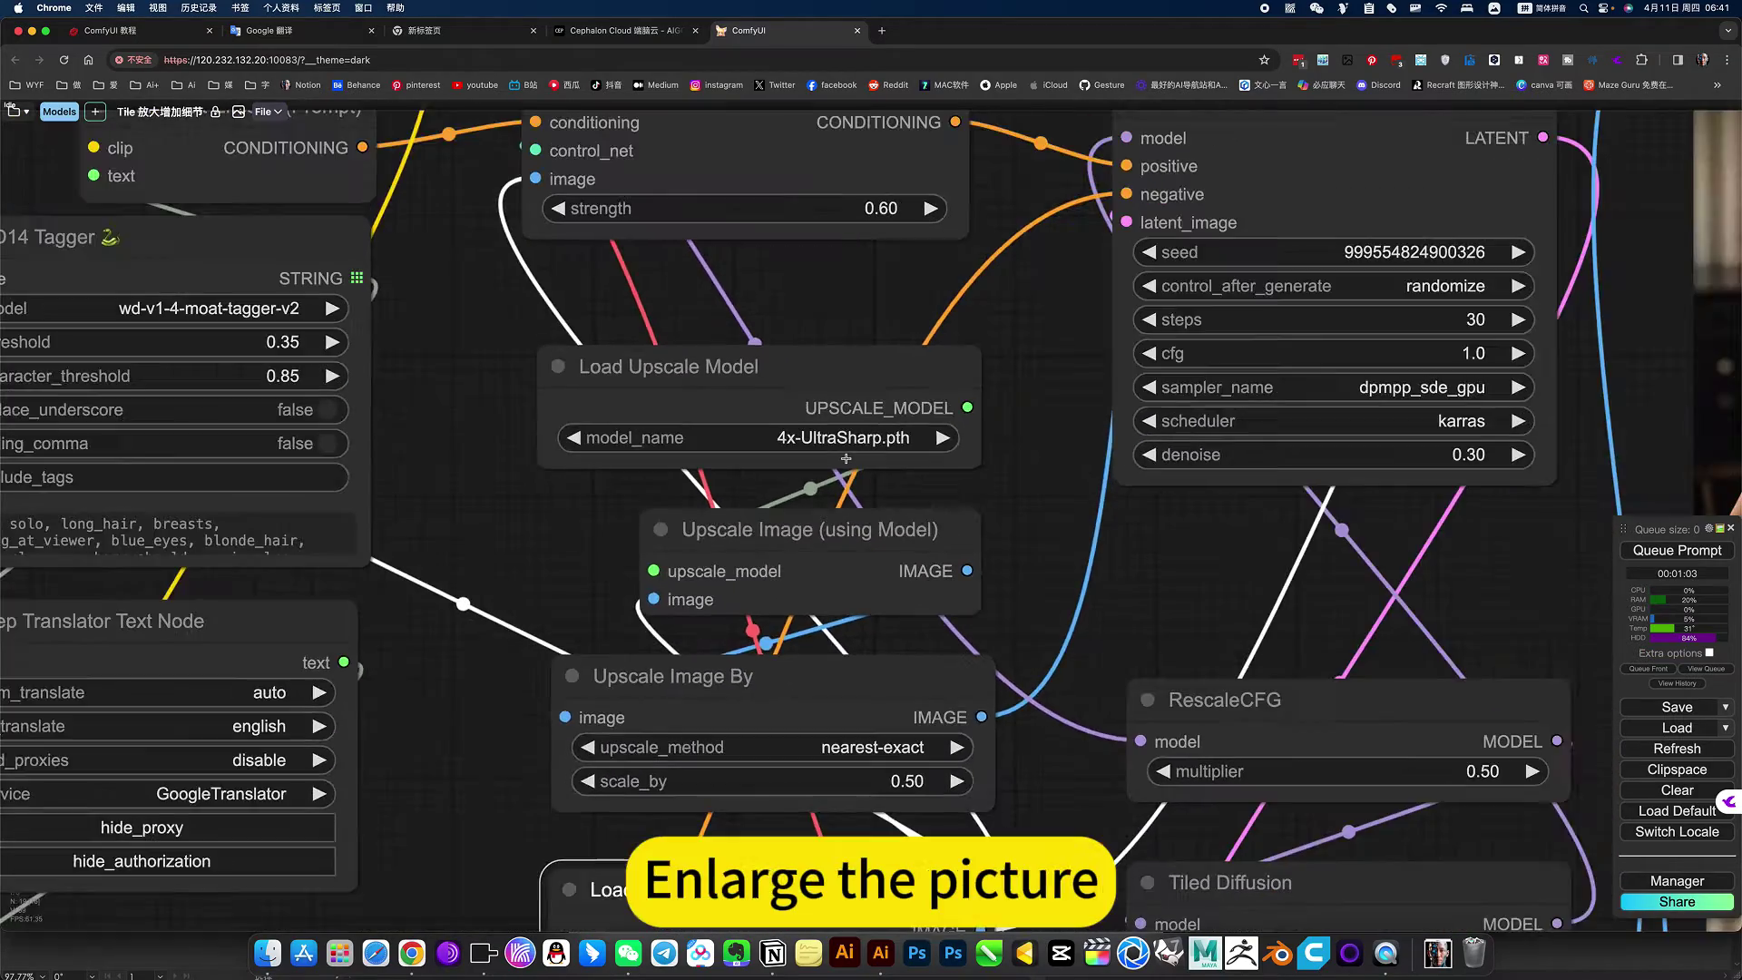
scroll(846, 465, down, 6)
scroll(1015, 507, up, 2)
drag(980, 490, 883, 381)
scroll(996, 643, up, 7)
scroll(996, 640, up, 1)
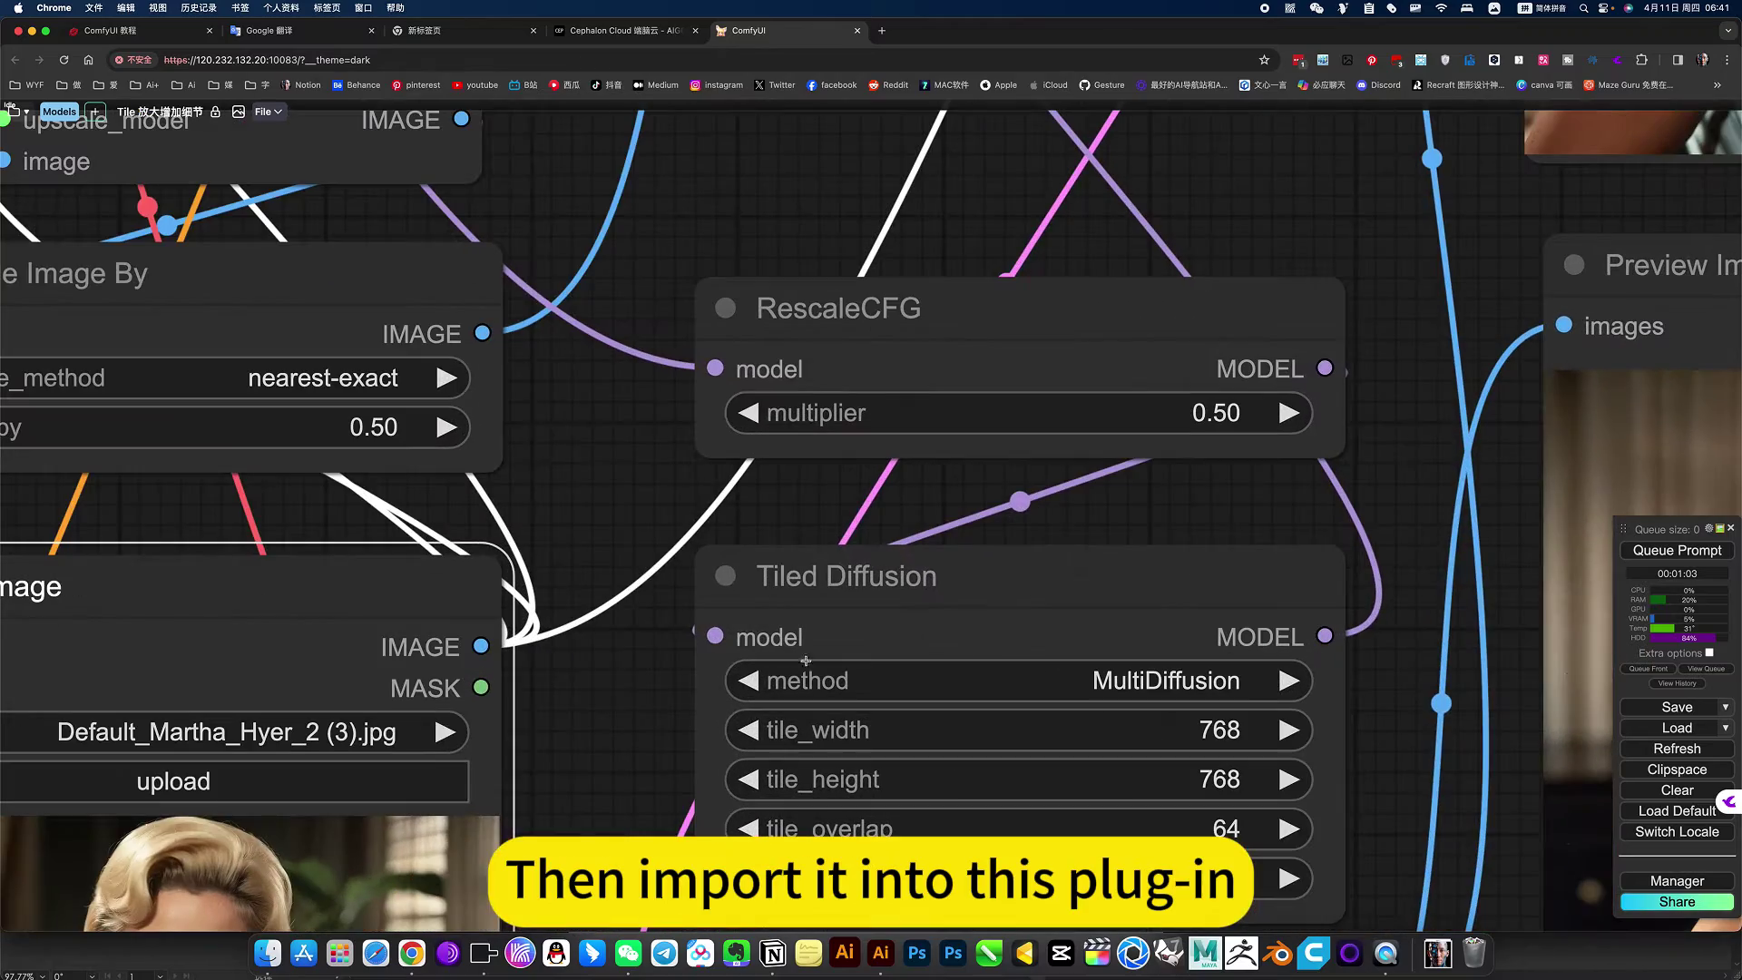
scroll(995, 638, down, 3)
scroll(996, 638, down, 8)
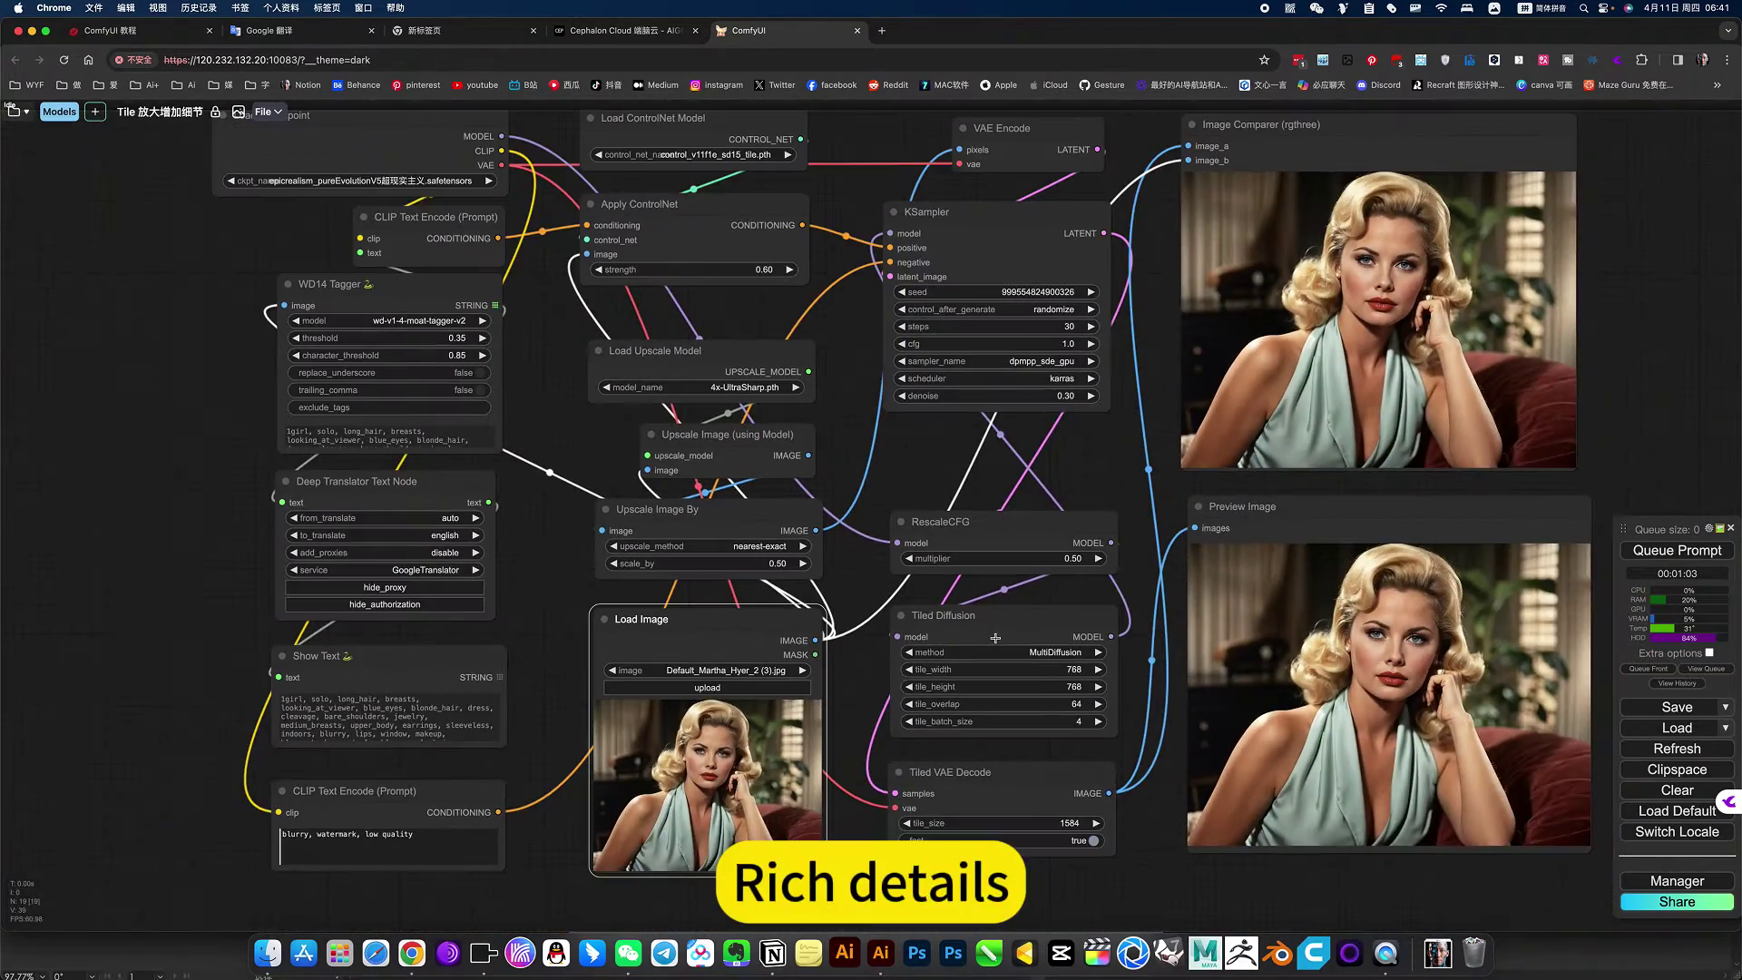
scroll(1243, 588, right, 5)
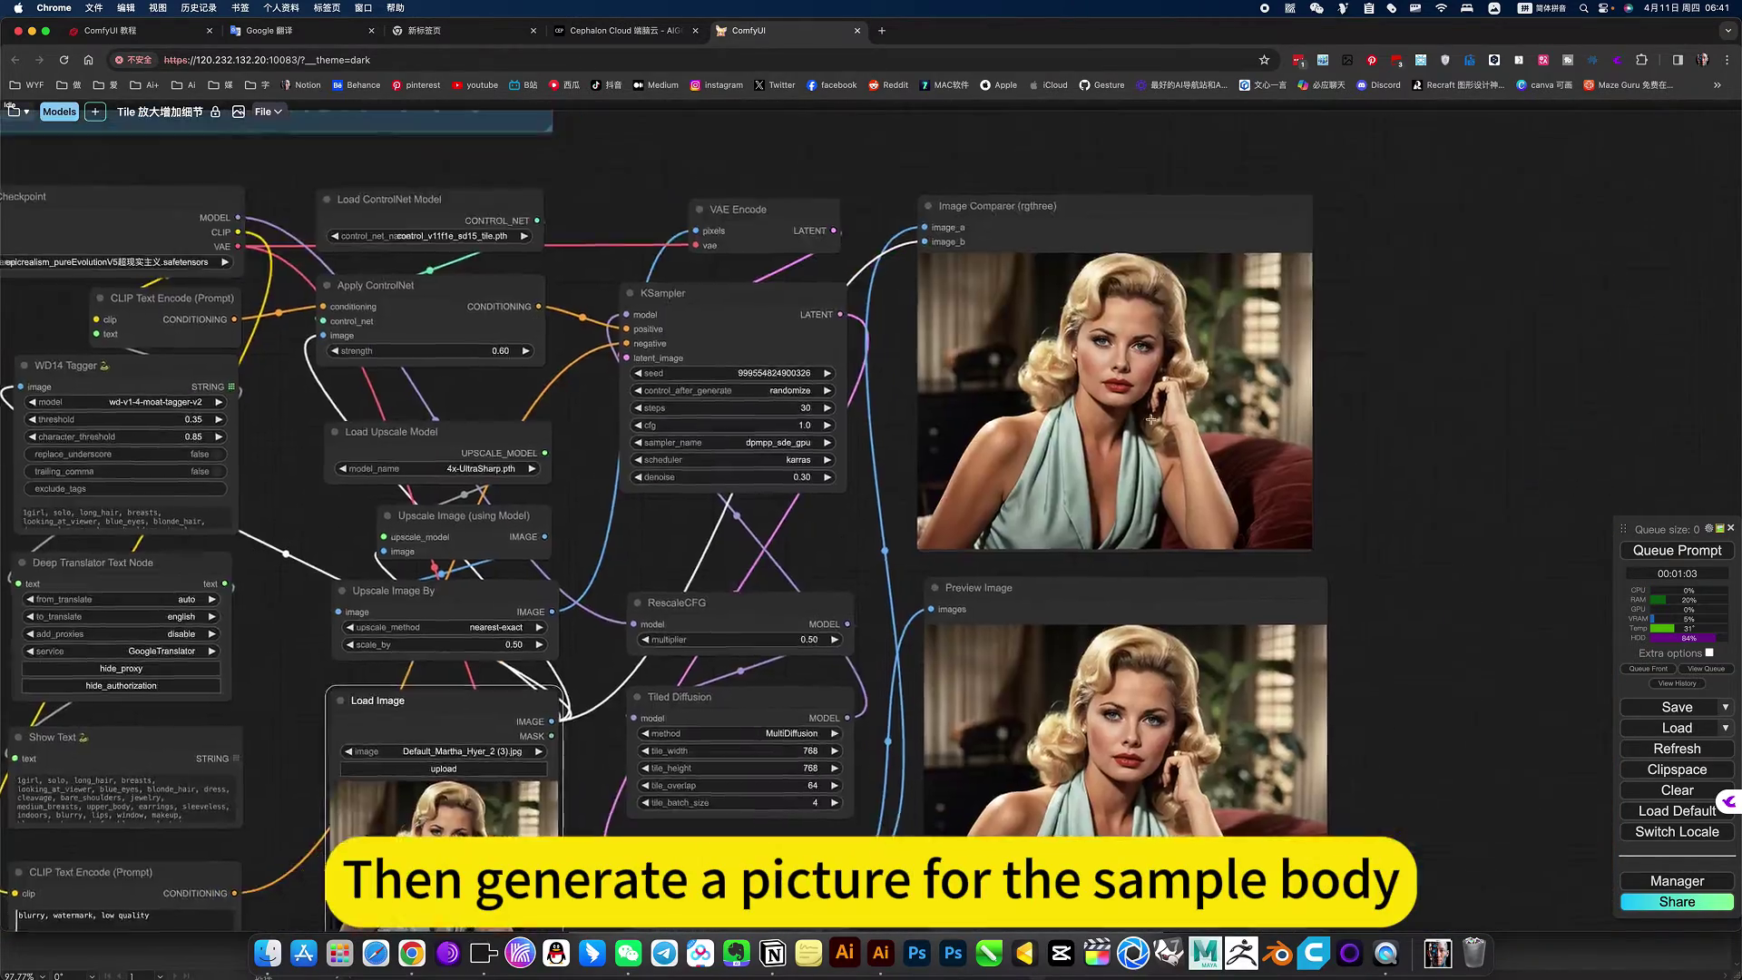
scroll(1415, 591, down, 1)
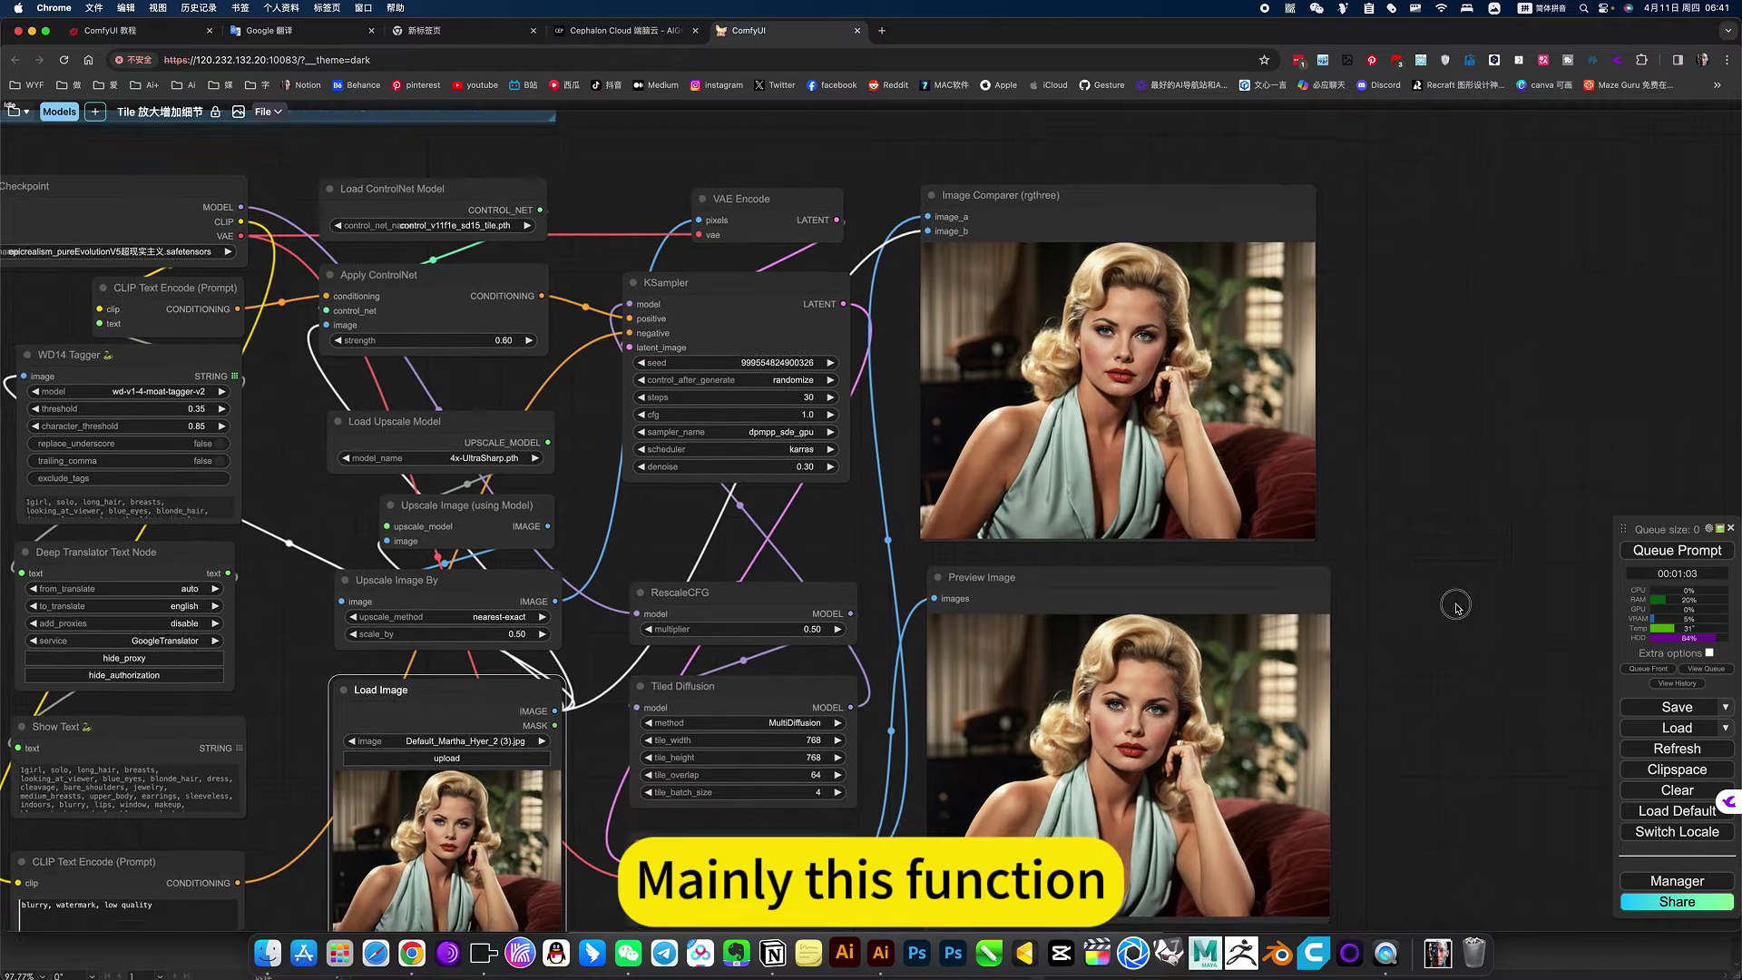
scroll(1451, 591, down, 2)
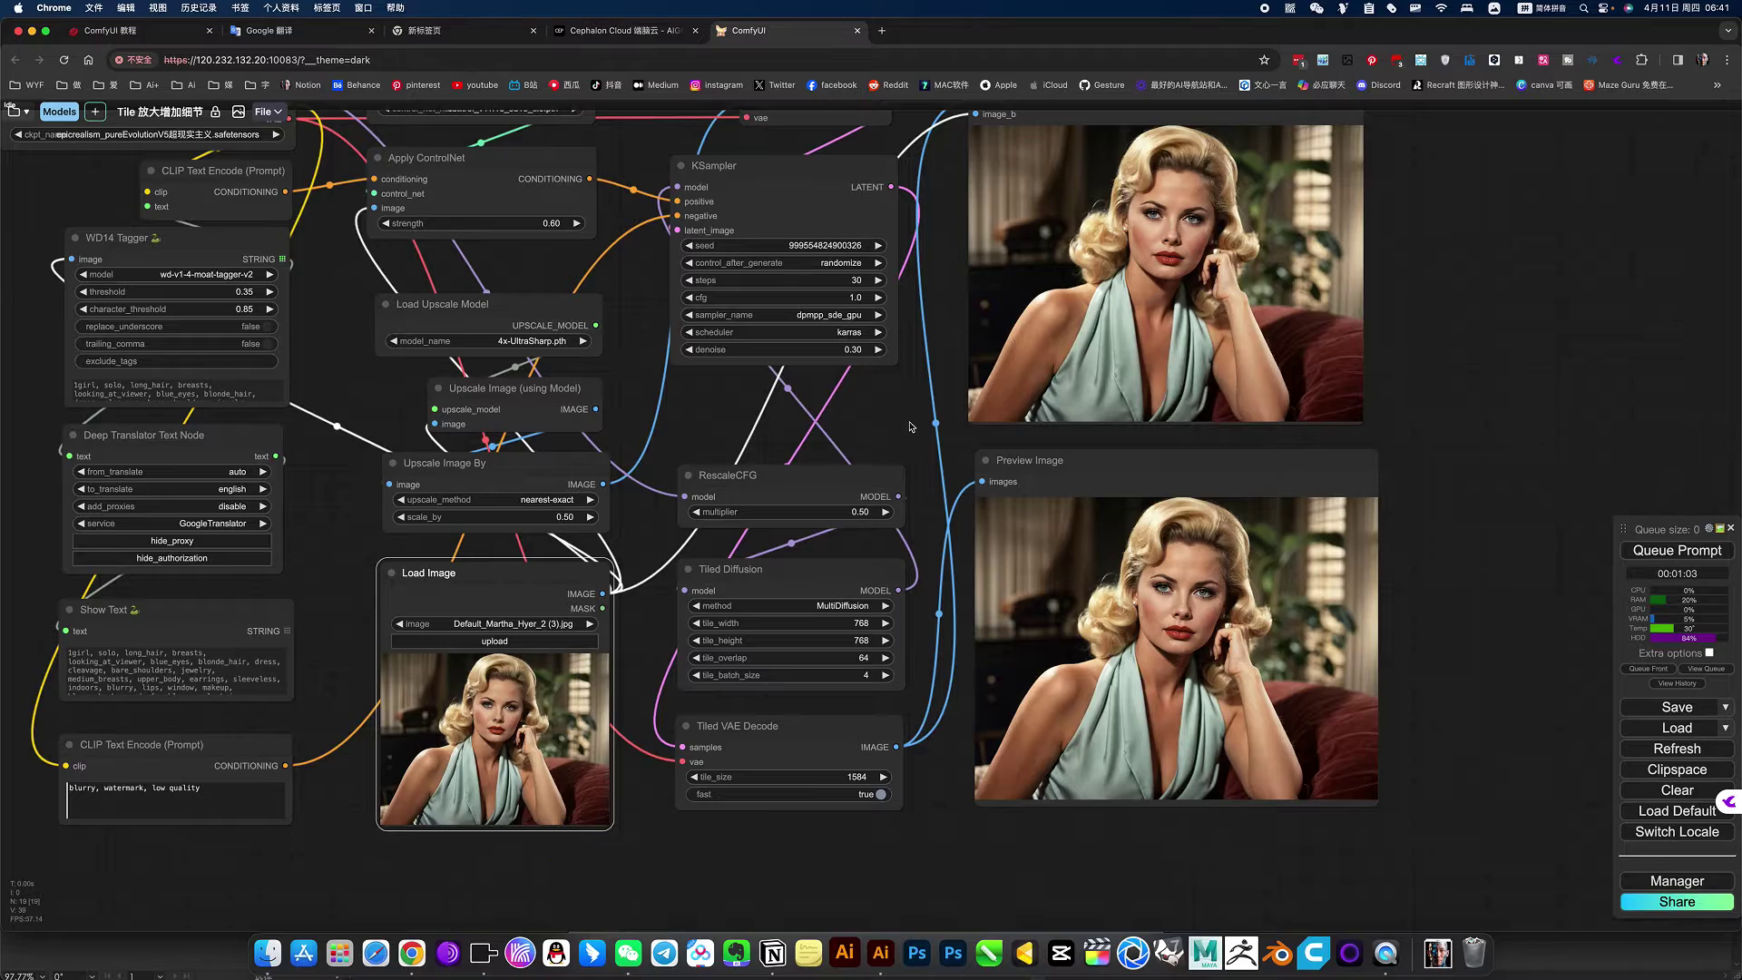
scroll(873, 508, up, 3)
scroll(872, 508, up, 1)
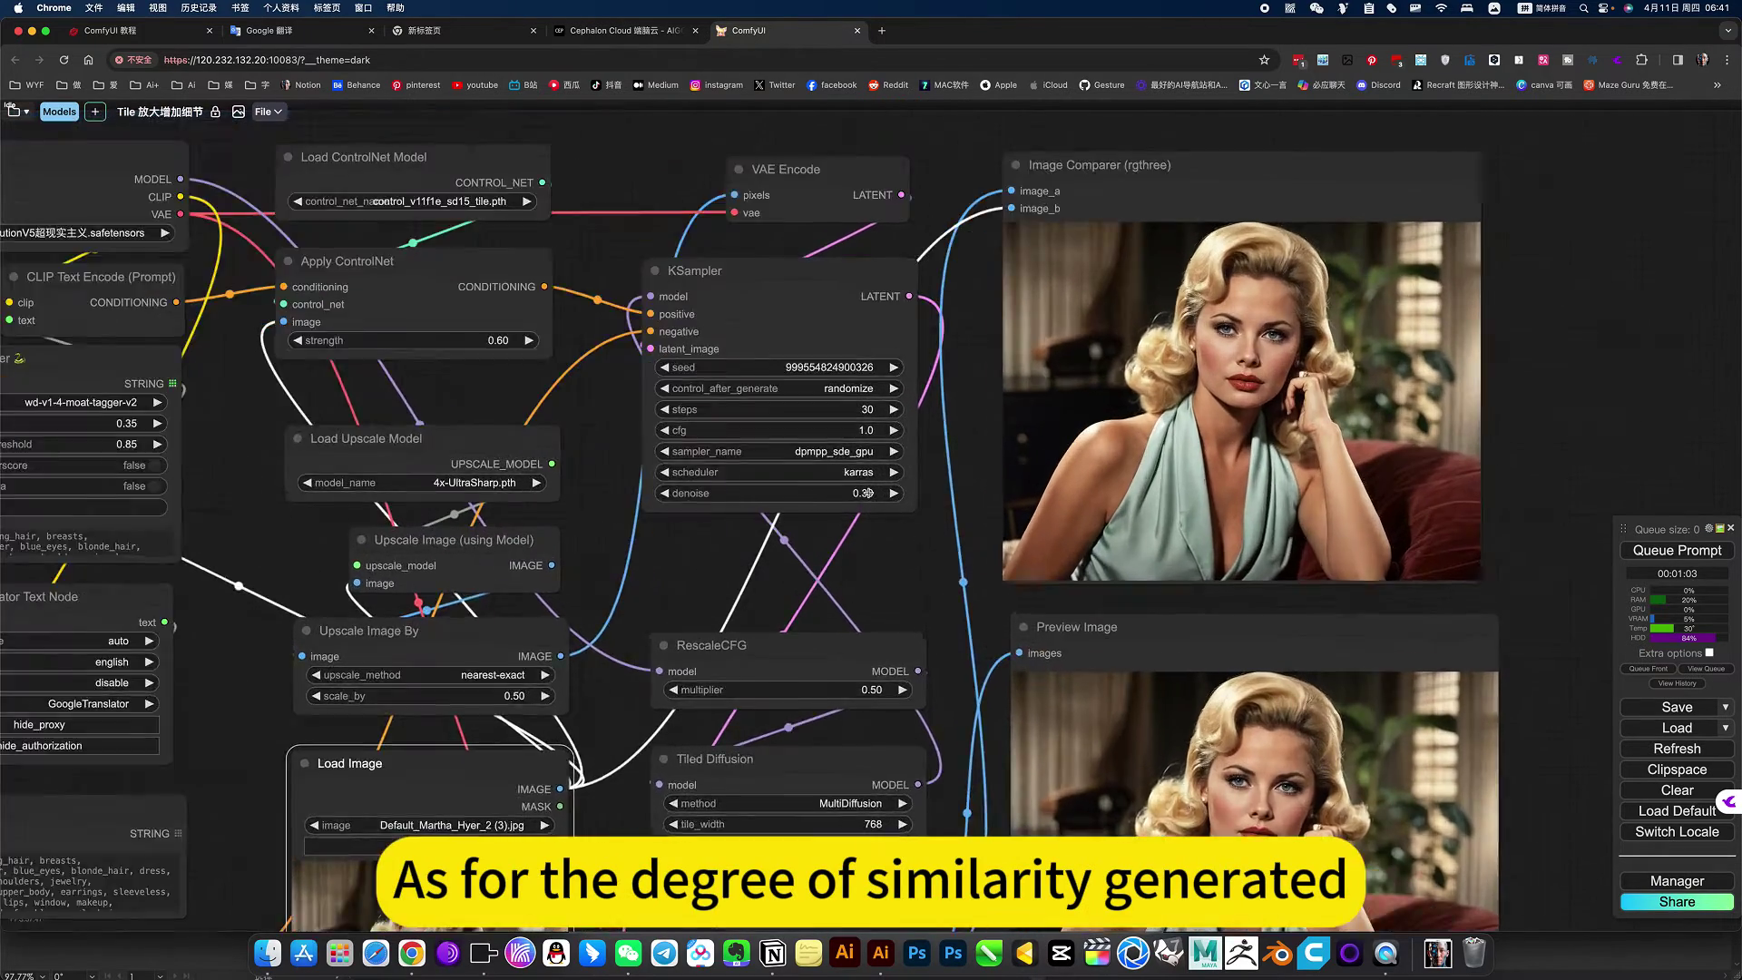
scroll(873, 508, up, 5)
scroll(817, 497, up, 6)
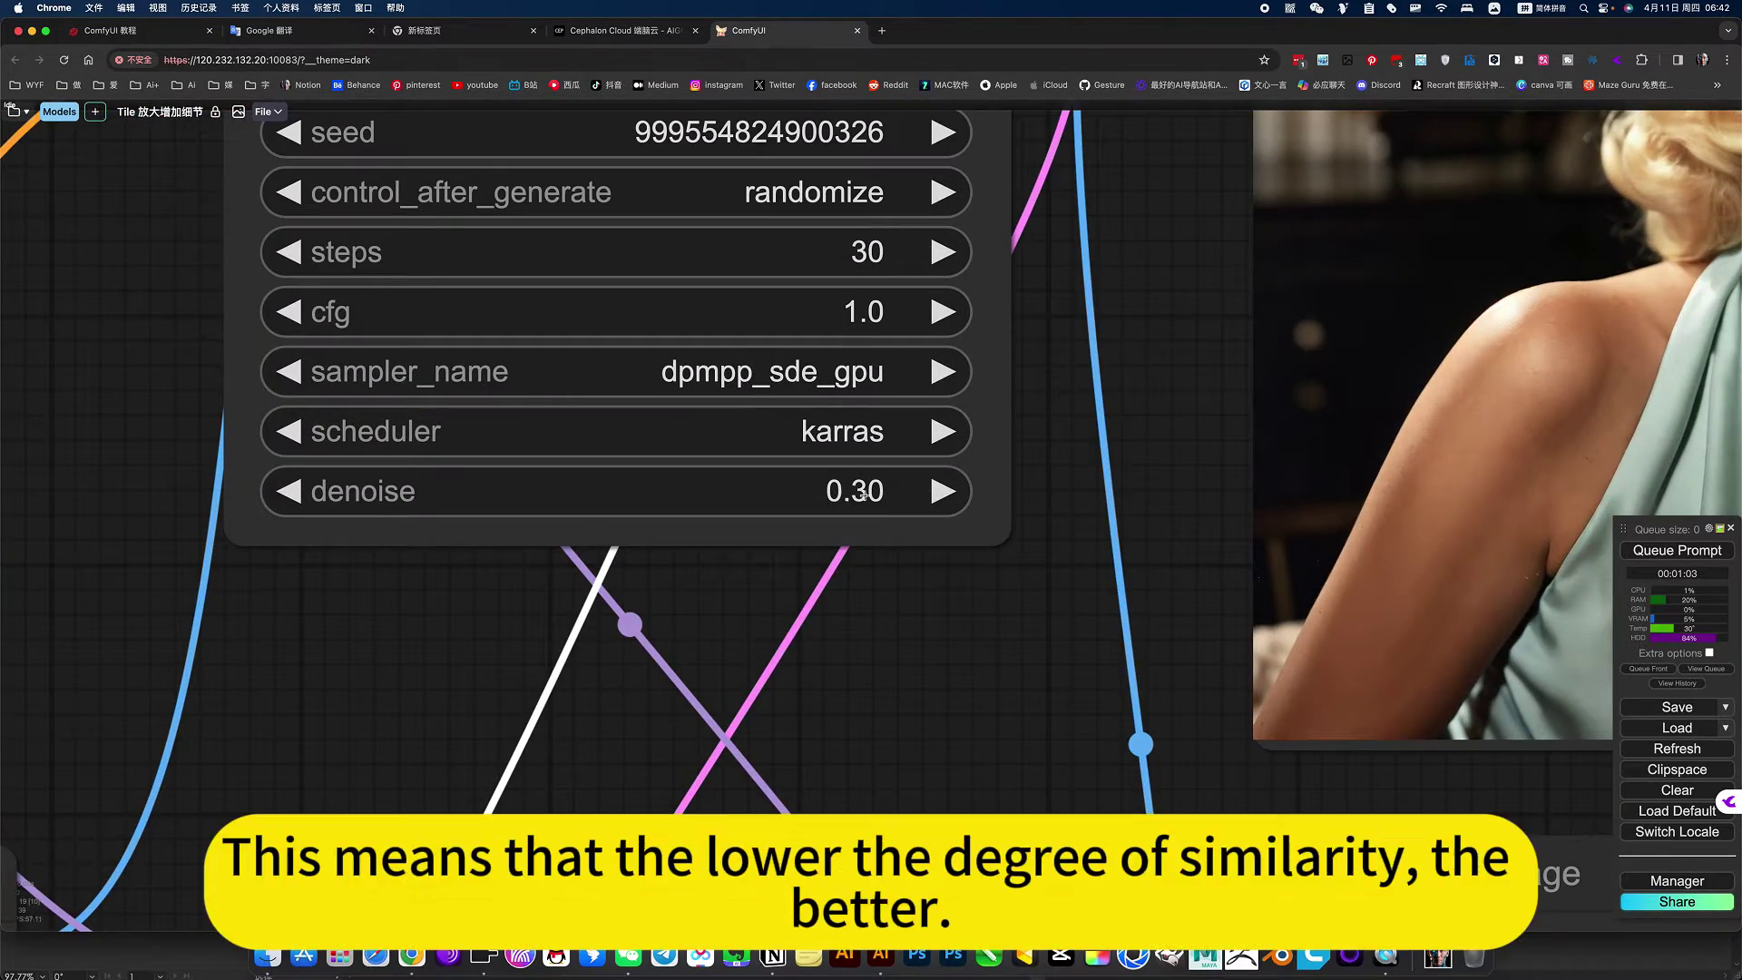
scroll(1021, 614, down, 3)
scroll(891, 556, down, 2)
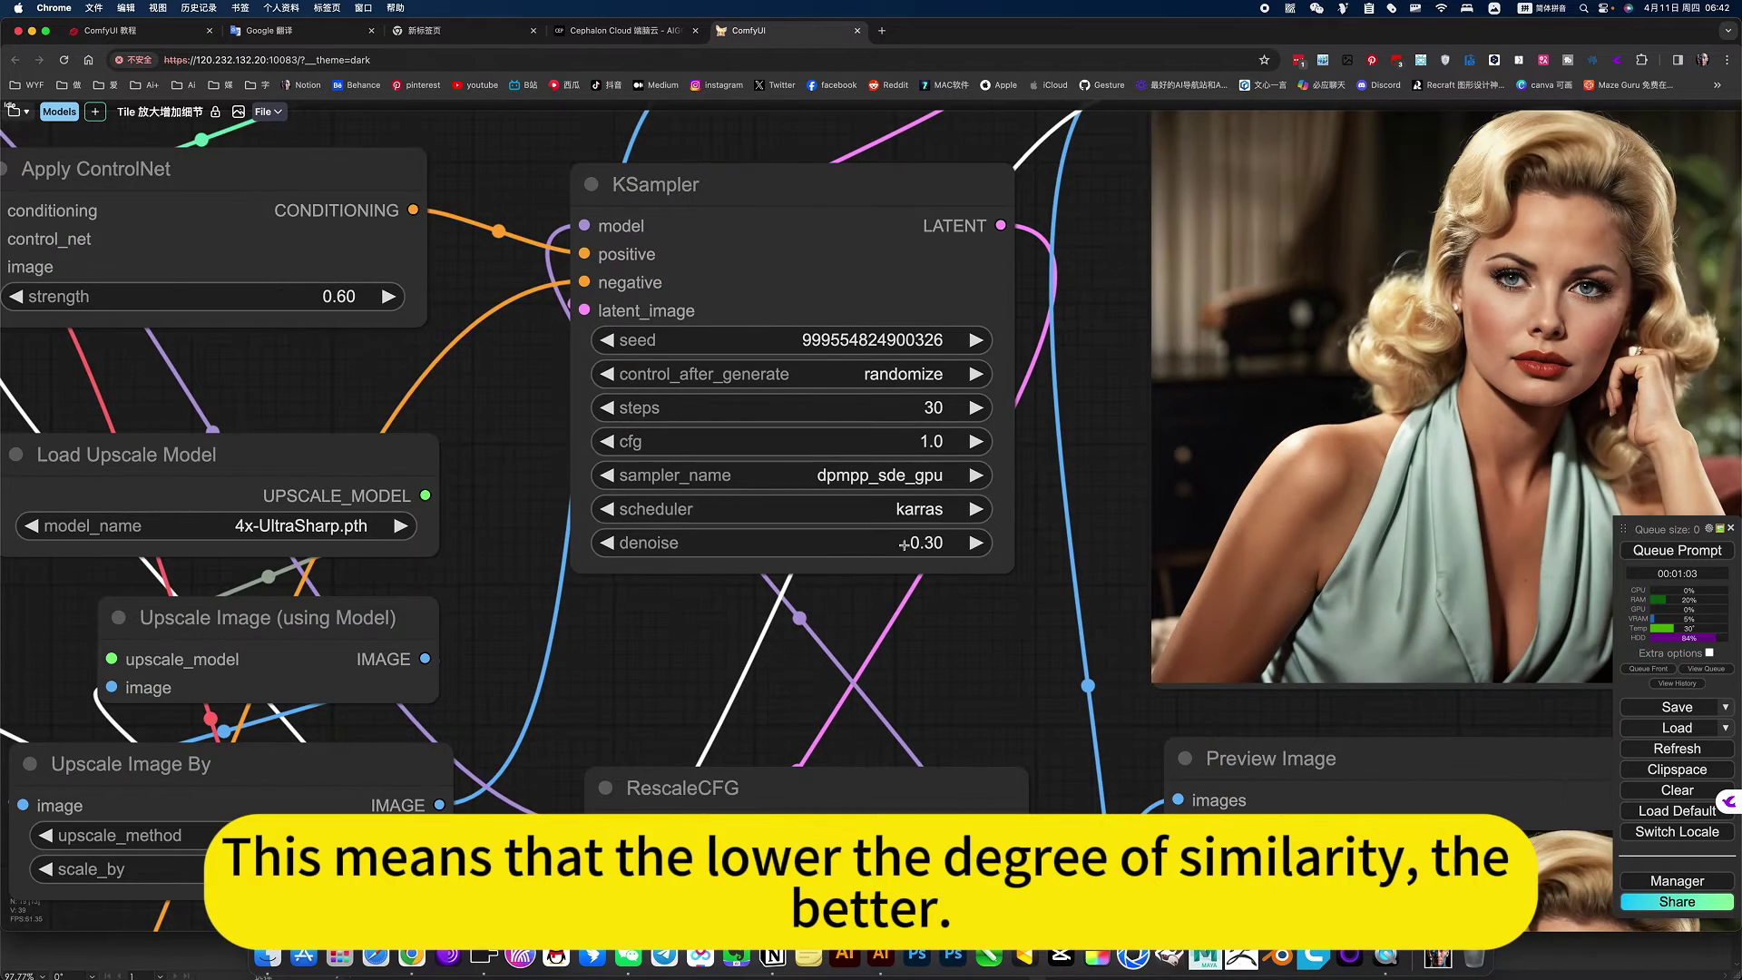
Inspect the result portrait beside KSampler and select the Preview Image node
drag(1002, 651, 613, 674)
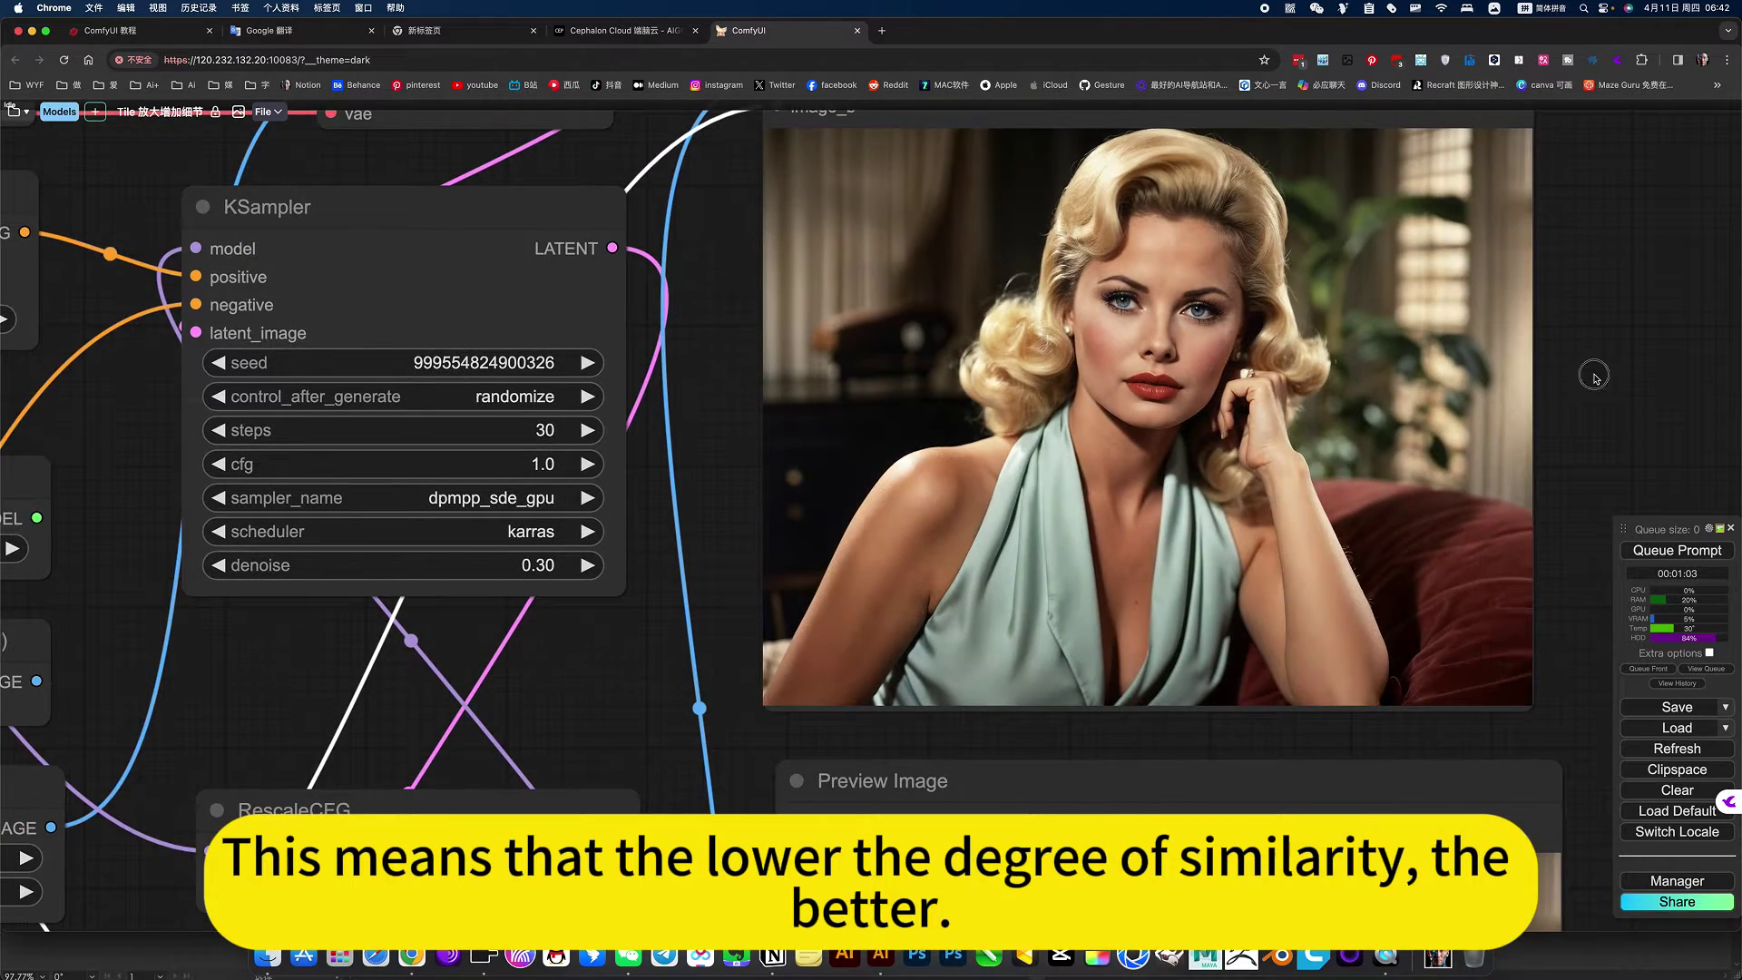
scroll(1583, 410, down, 2)
scroll(1506, 452, up, 1)
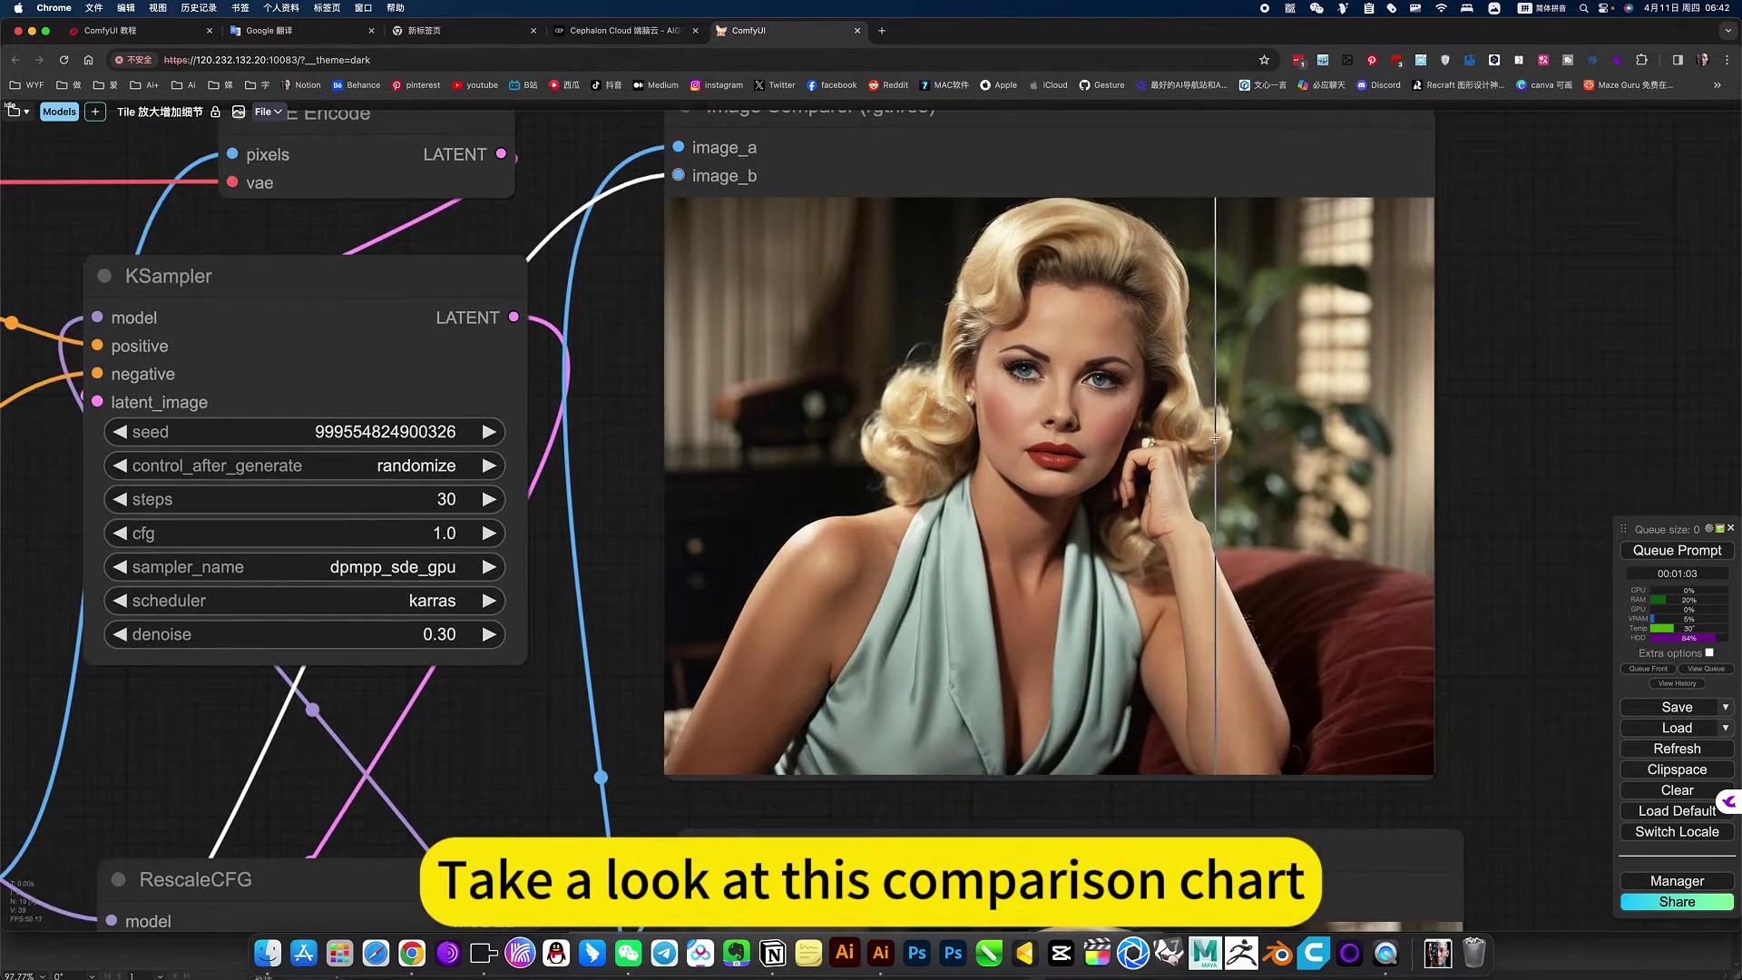
scroll(1215, 439, up, 2)
scroll(1215, 440, up, 1)
scroll(1215, 440, down, 2)
scroll(1179, 441, down, 1)
scroll(1071, 445, up, 3)
scroll(1071, 444, up, 3)
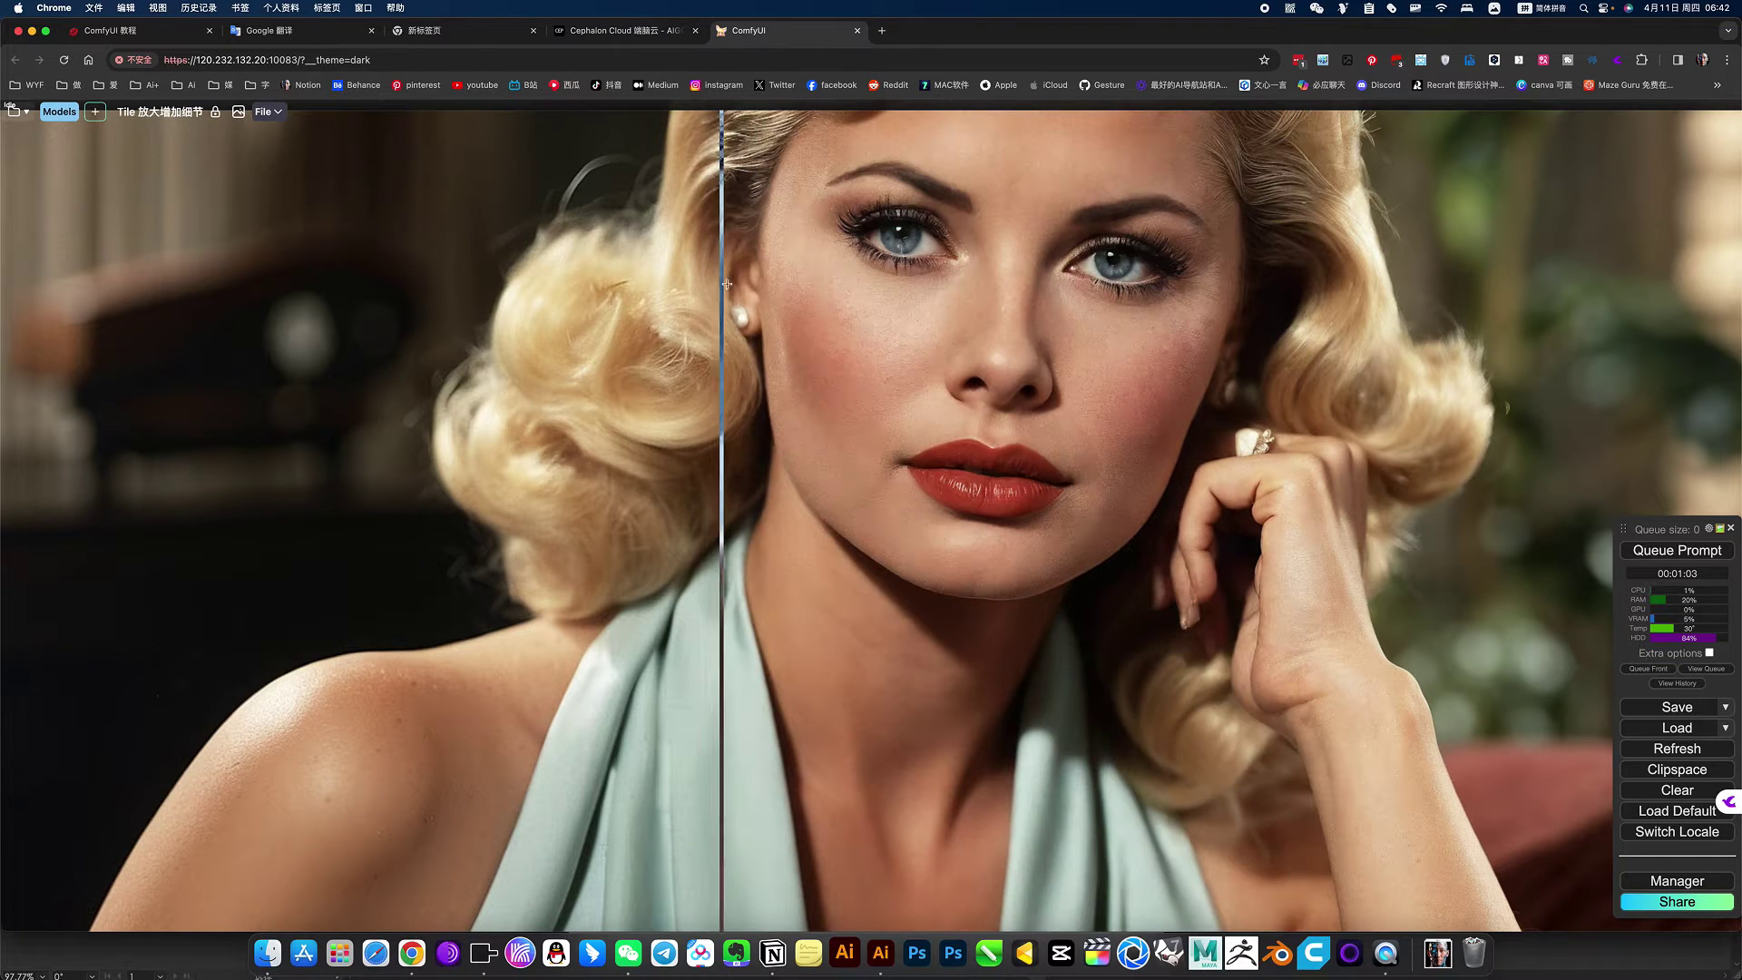
scroll(1115, 316, down, 3)
scroll(1115, 316, down, 3)
scroll(1114, 316, down, 3)
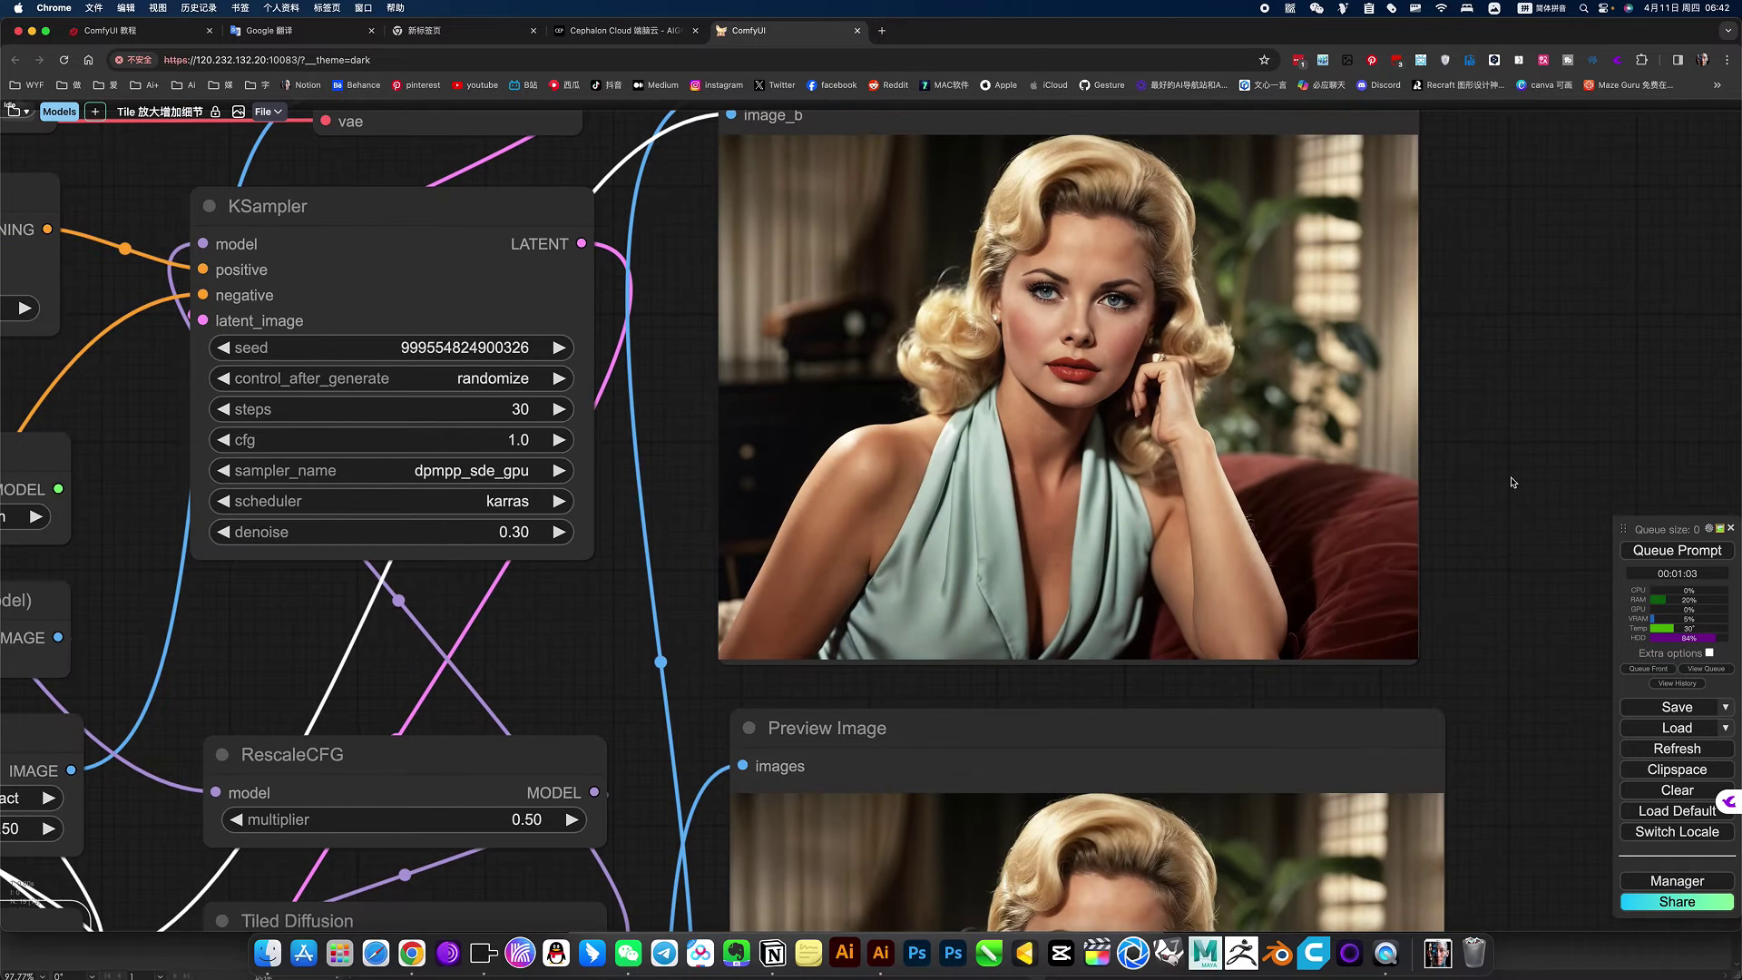
scroll(1520, 299, down, 2)
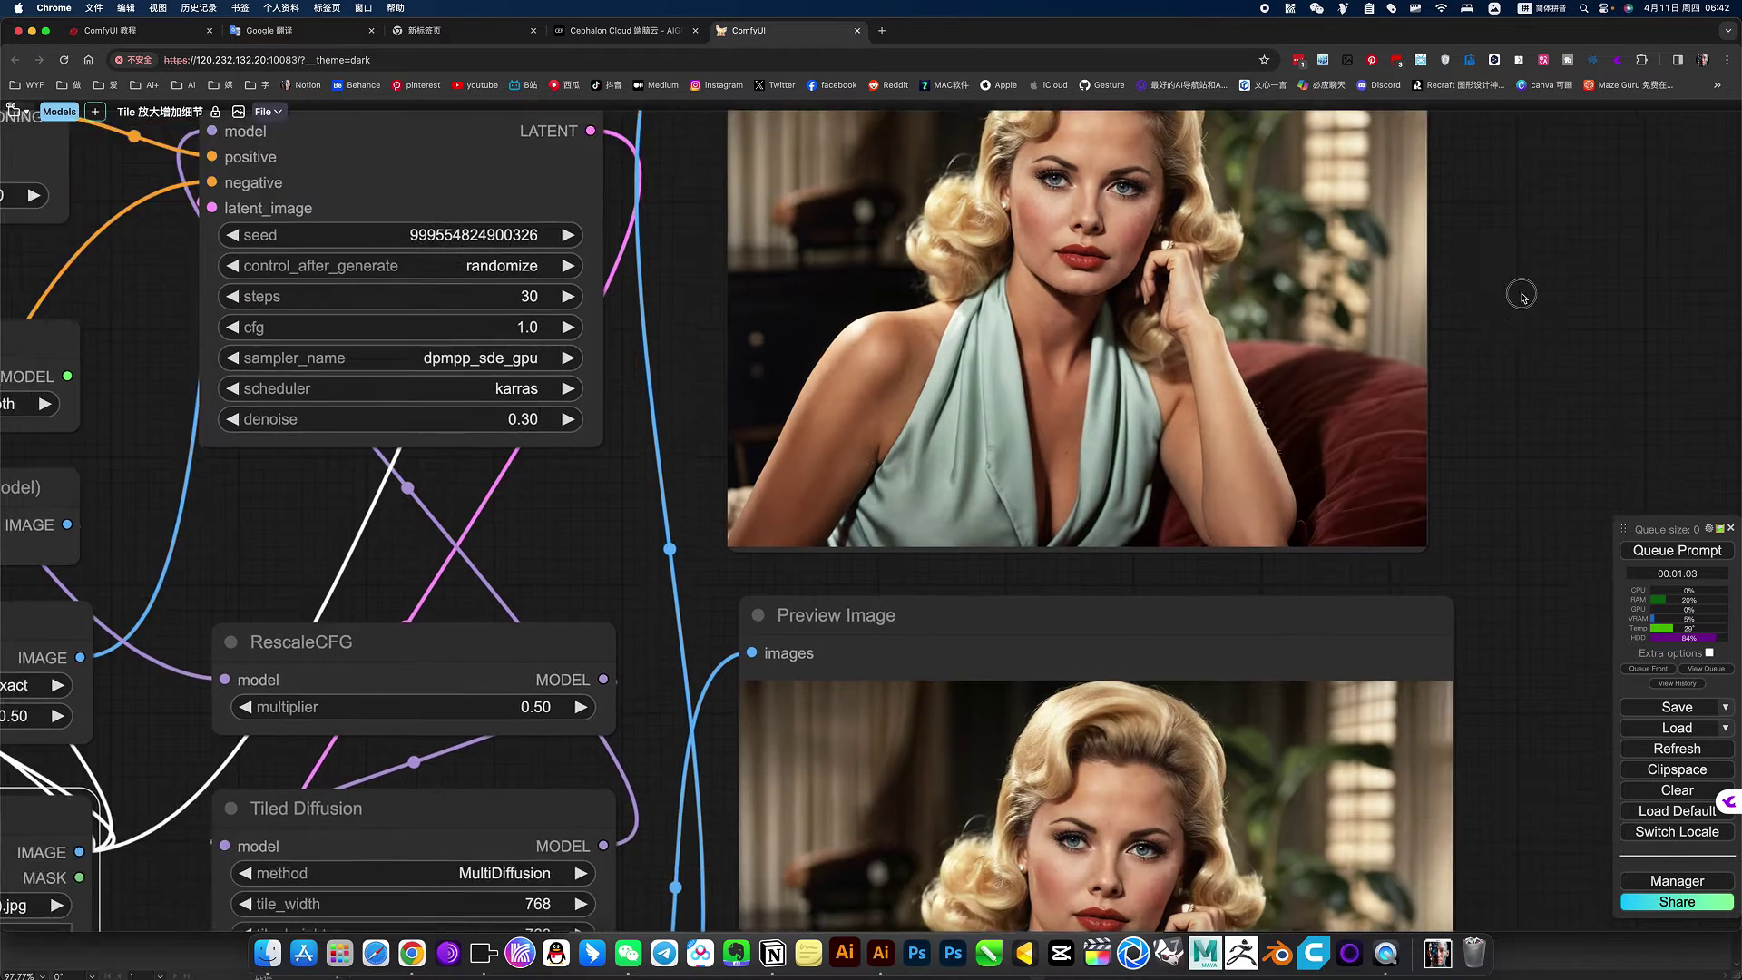
scroll(1525, 281, down, 2)
scroll(1522, 309, down, 5)
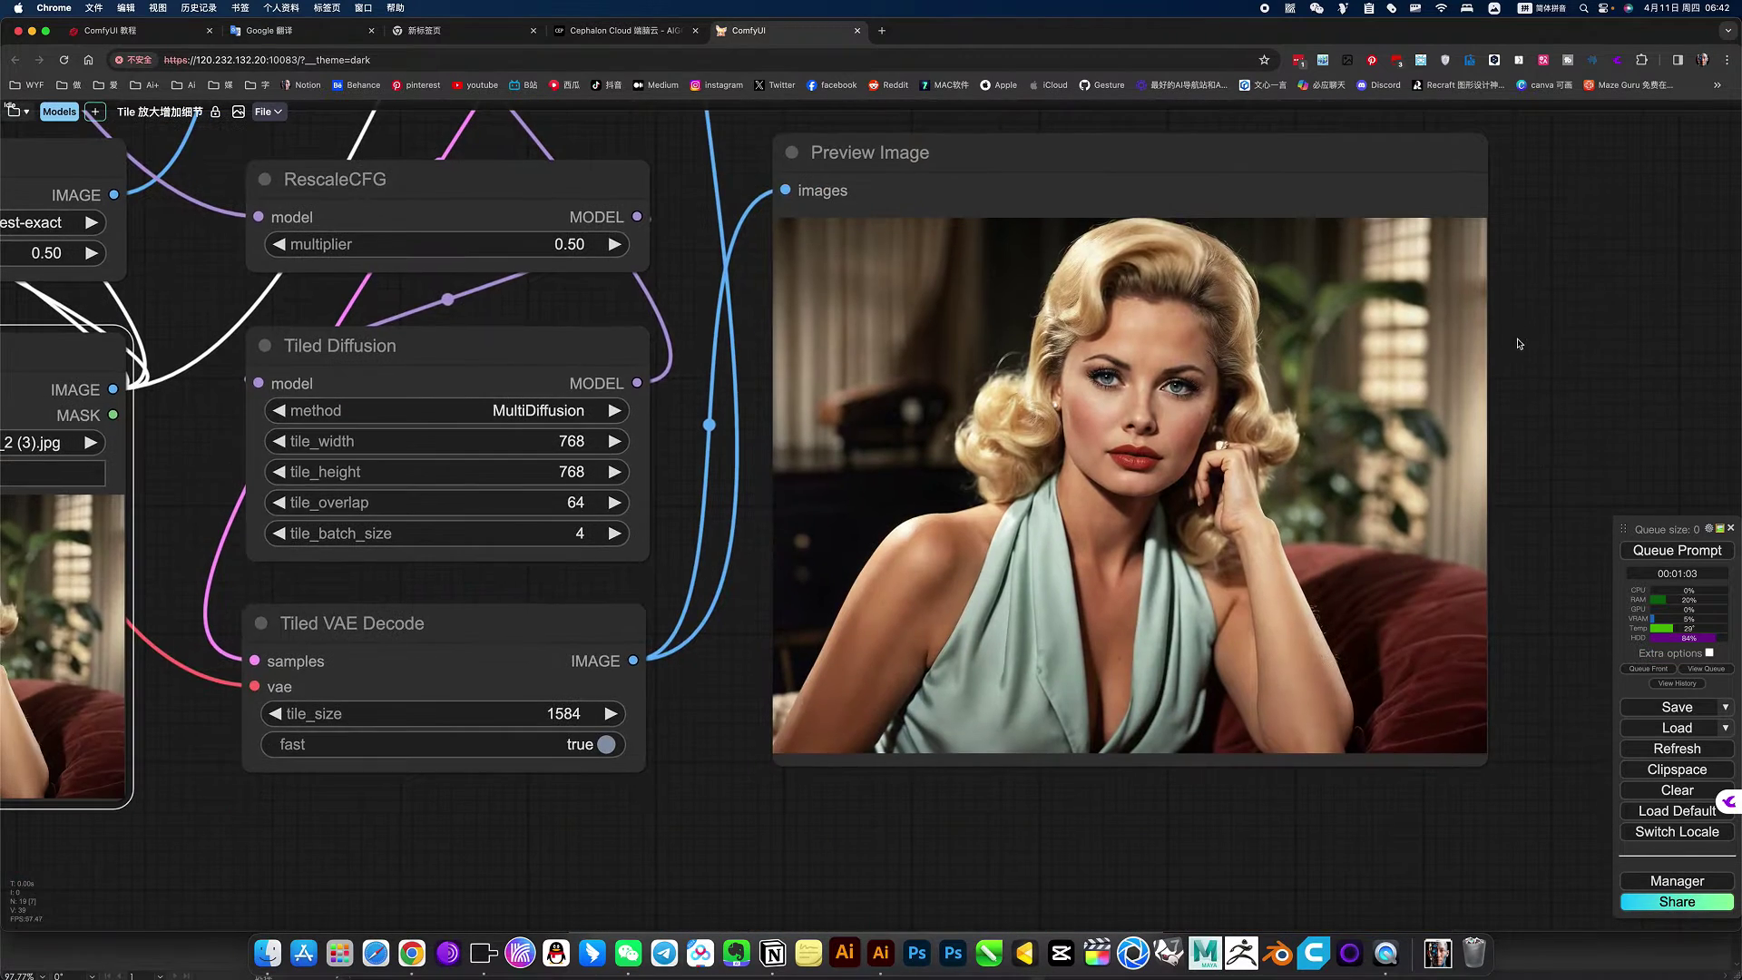
click(1157, 472)
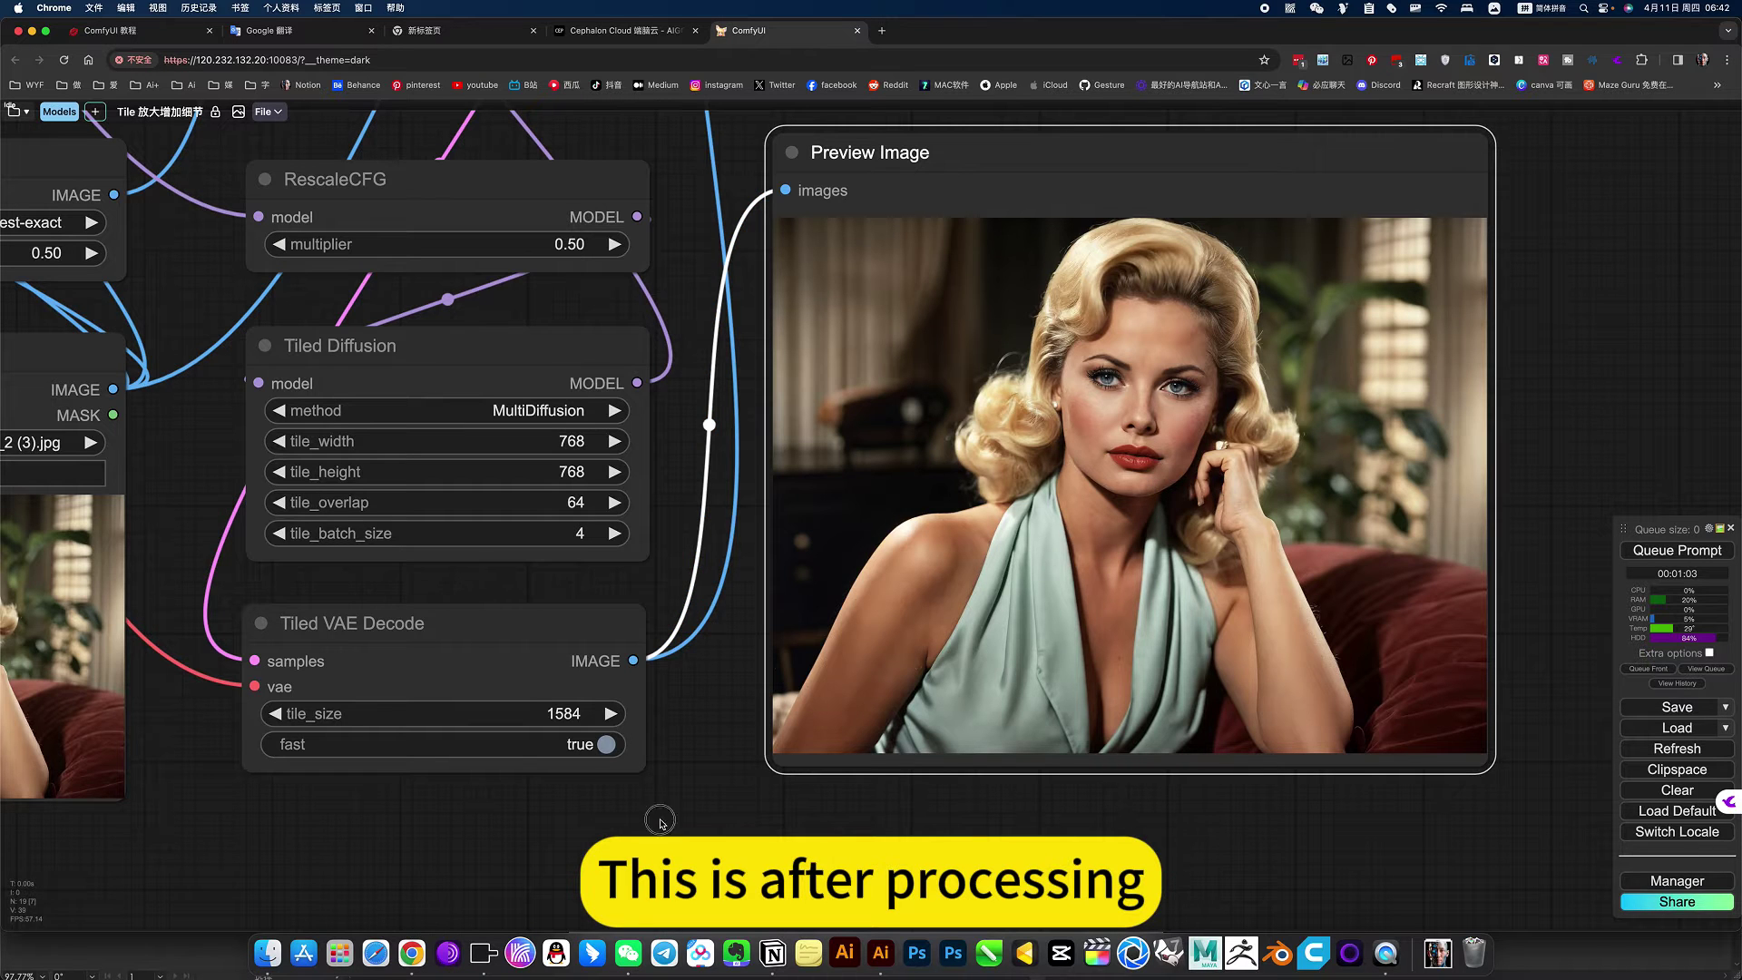
scroll(771, 771, left, 8)
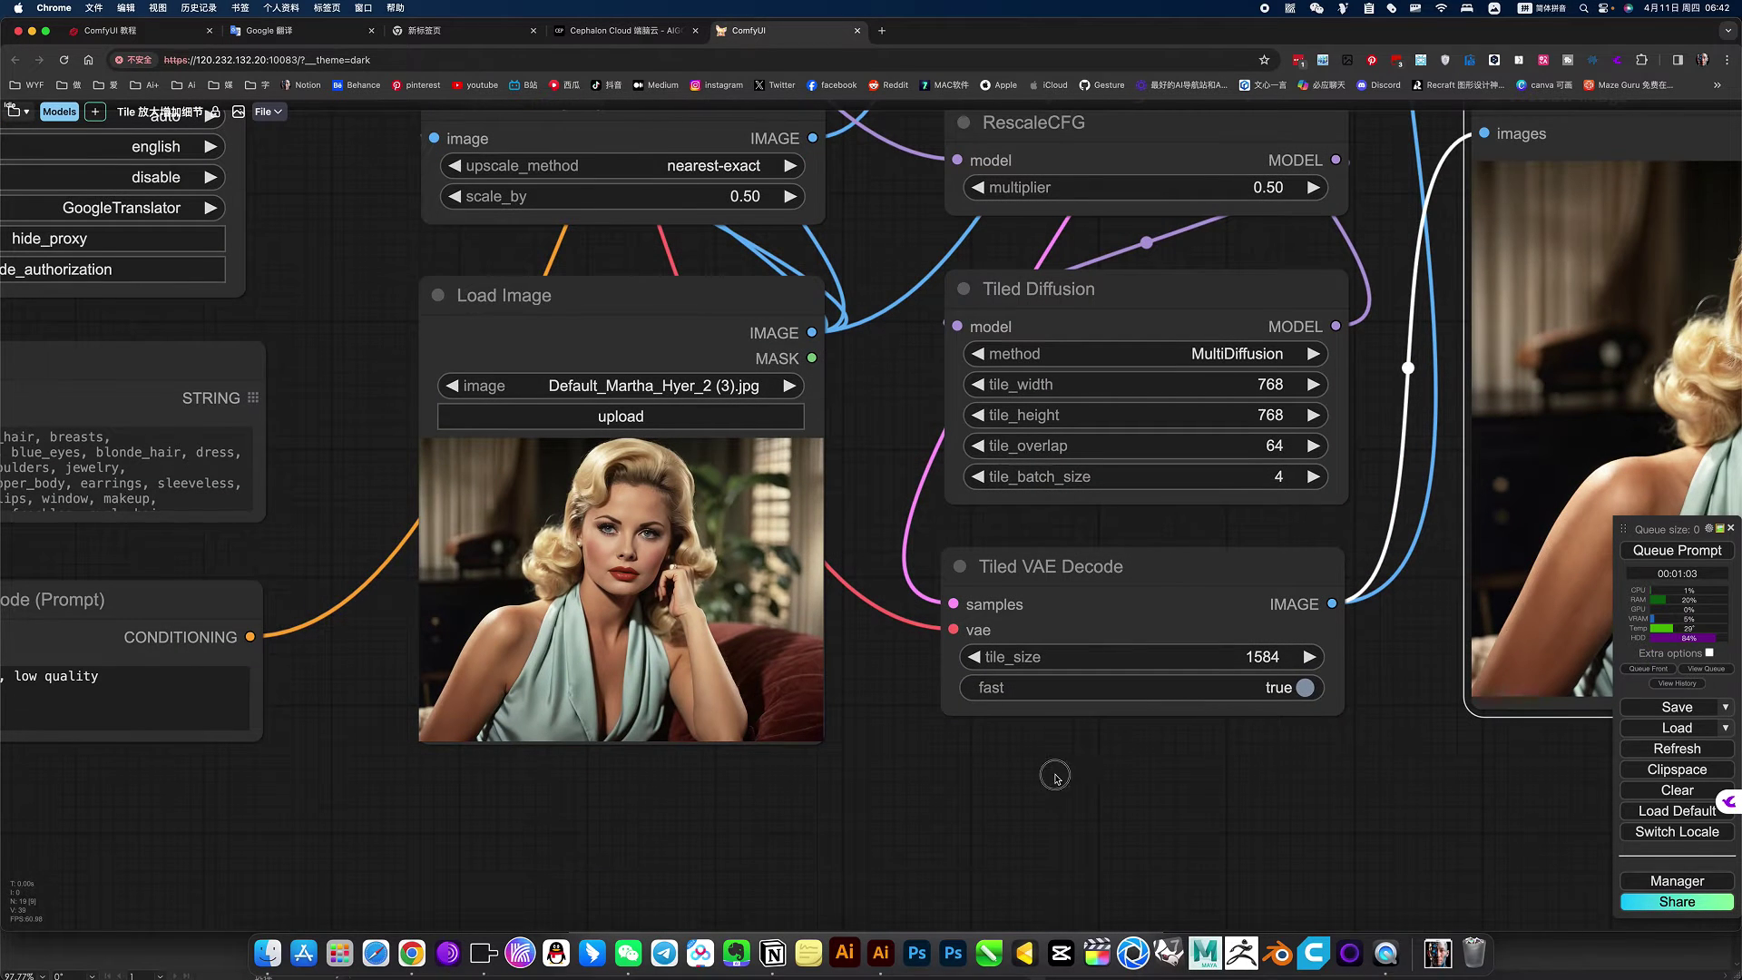
scroll(1053, 772, right, 5)
scroll(1414, 340, down, 2)
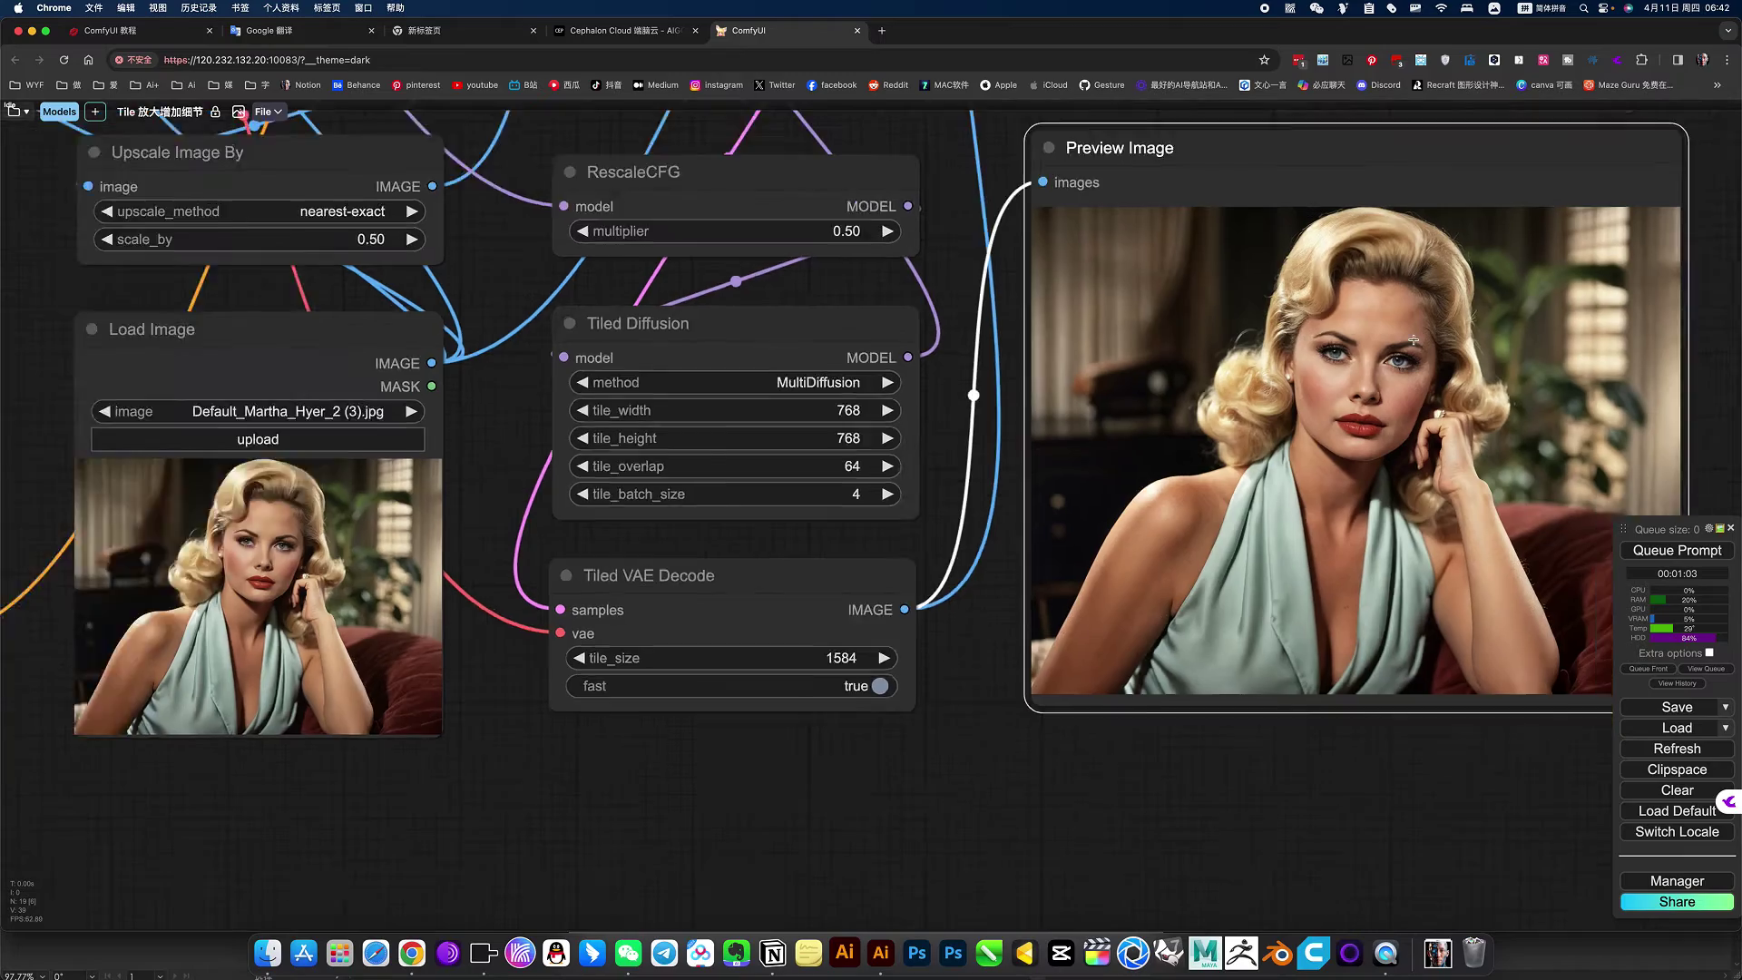
scroll(1414, 340, down, 3)
scroll(1228, 557, right, 5)
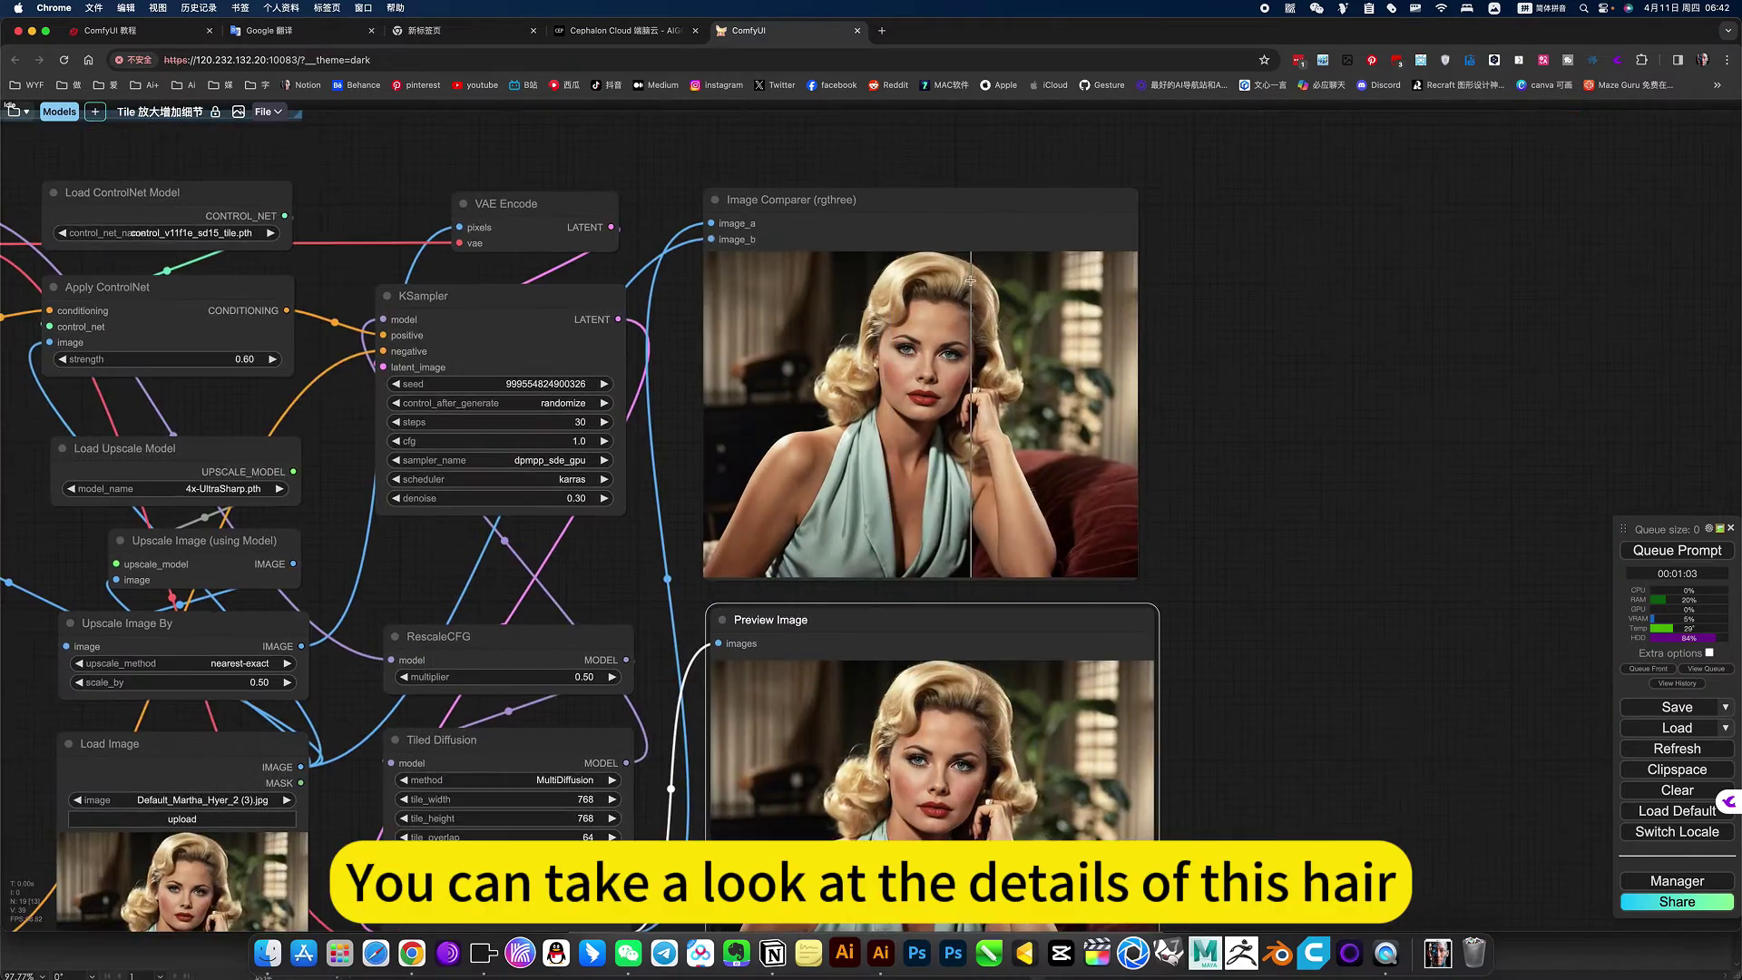
scroll(970, 280, up, 8)
scroll(970, 280, up, 5)
scroll(970, 280, up, 5)
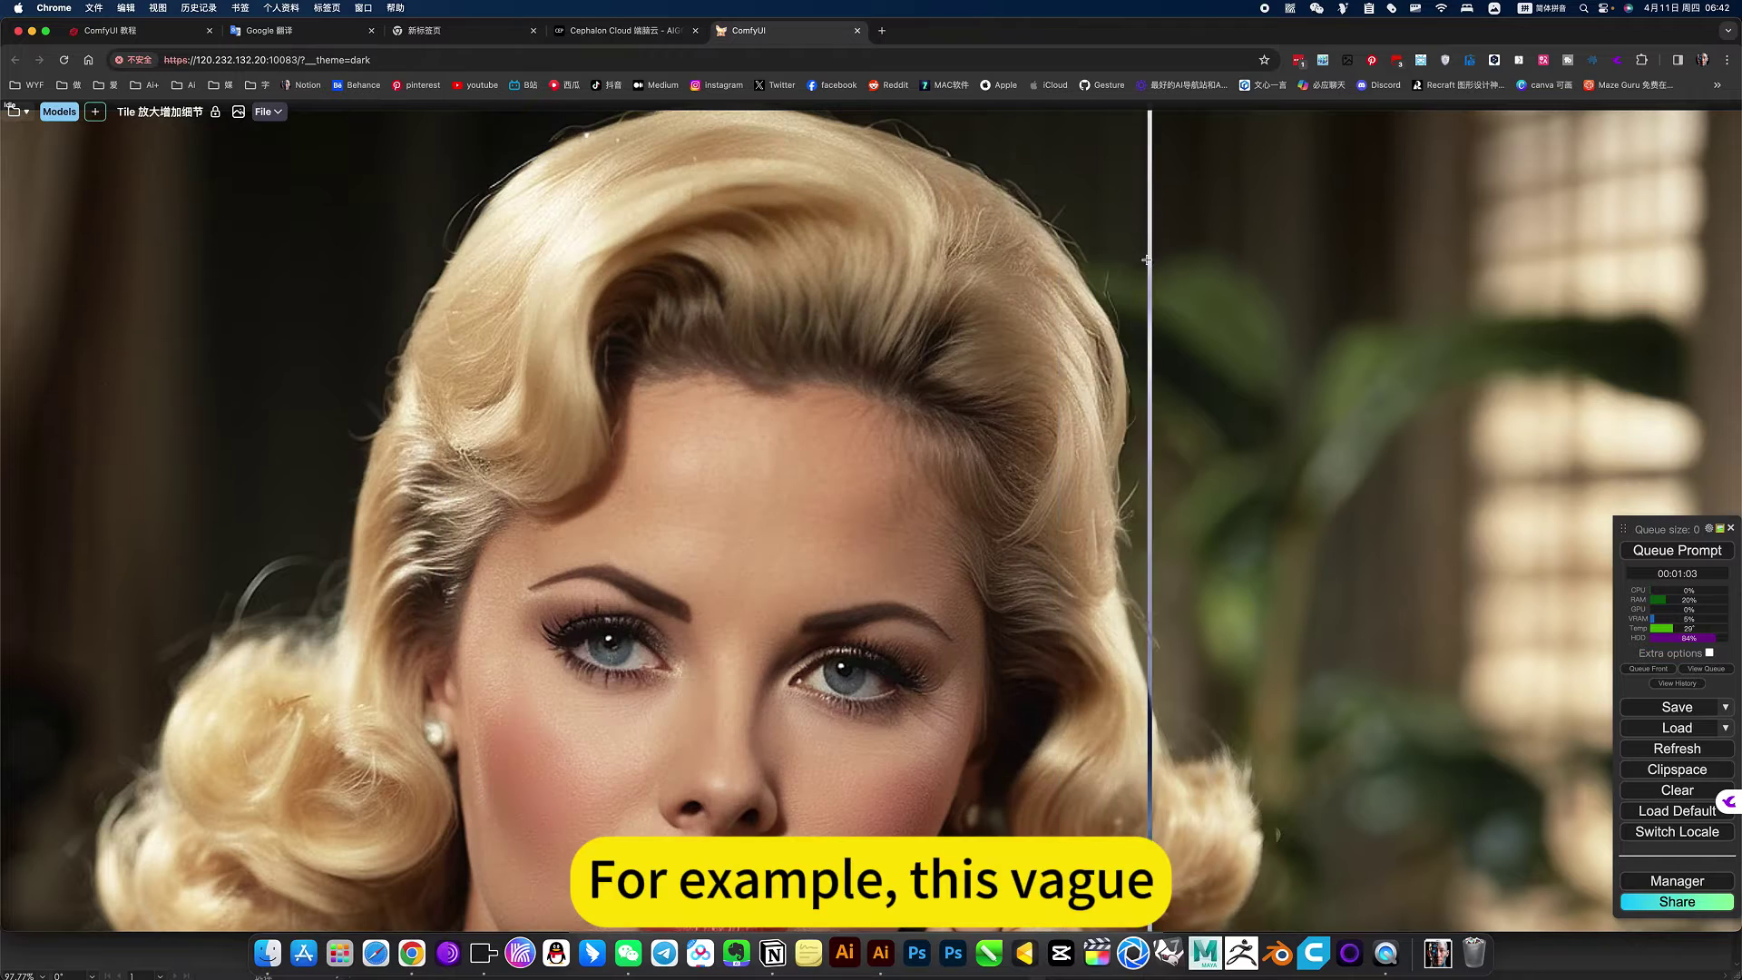
scroll(1125, 257, up, 4)
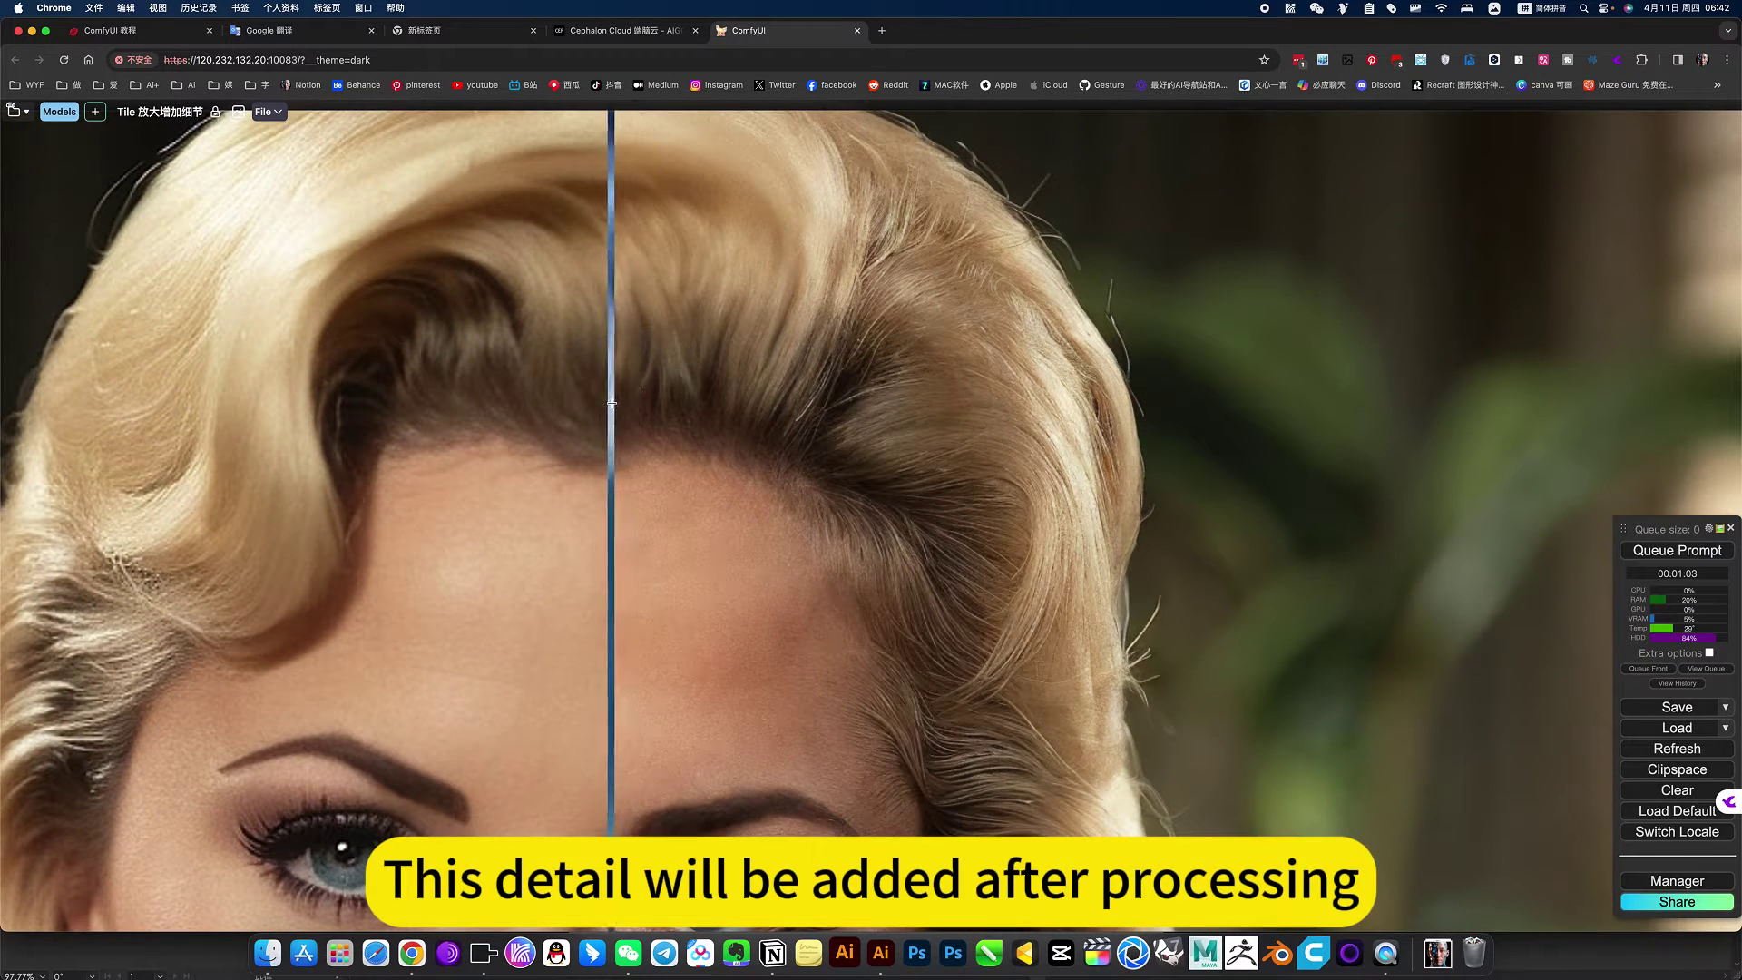
scroll(574, 374, down, 5)
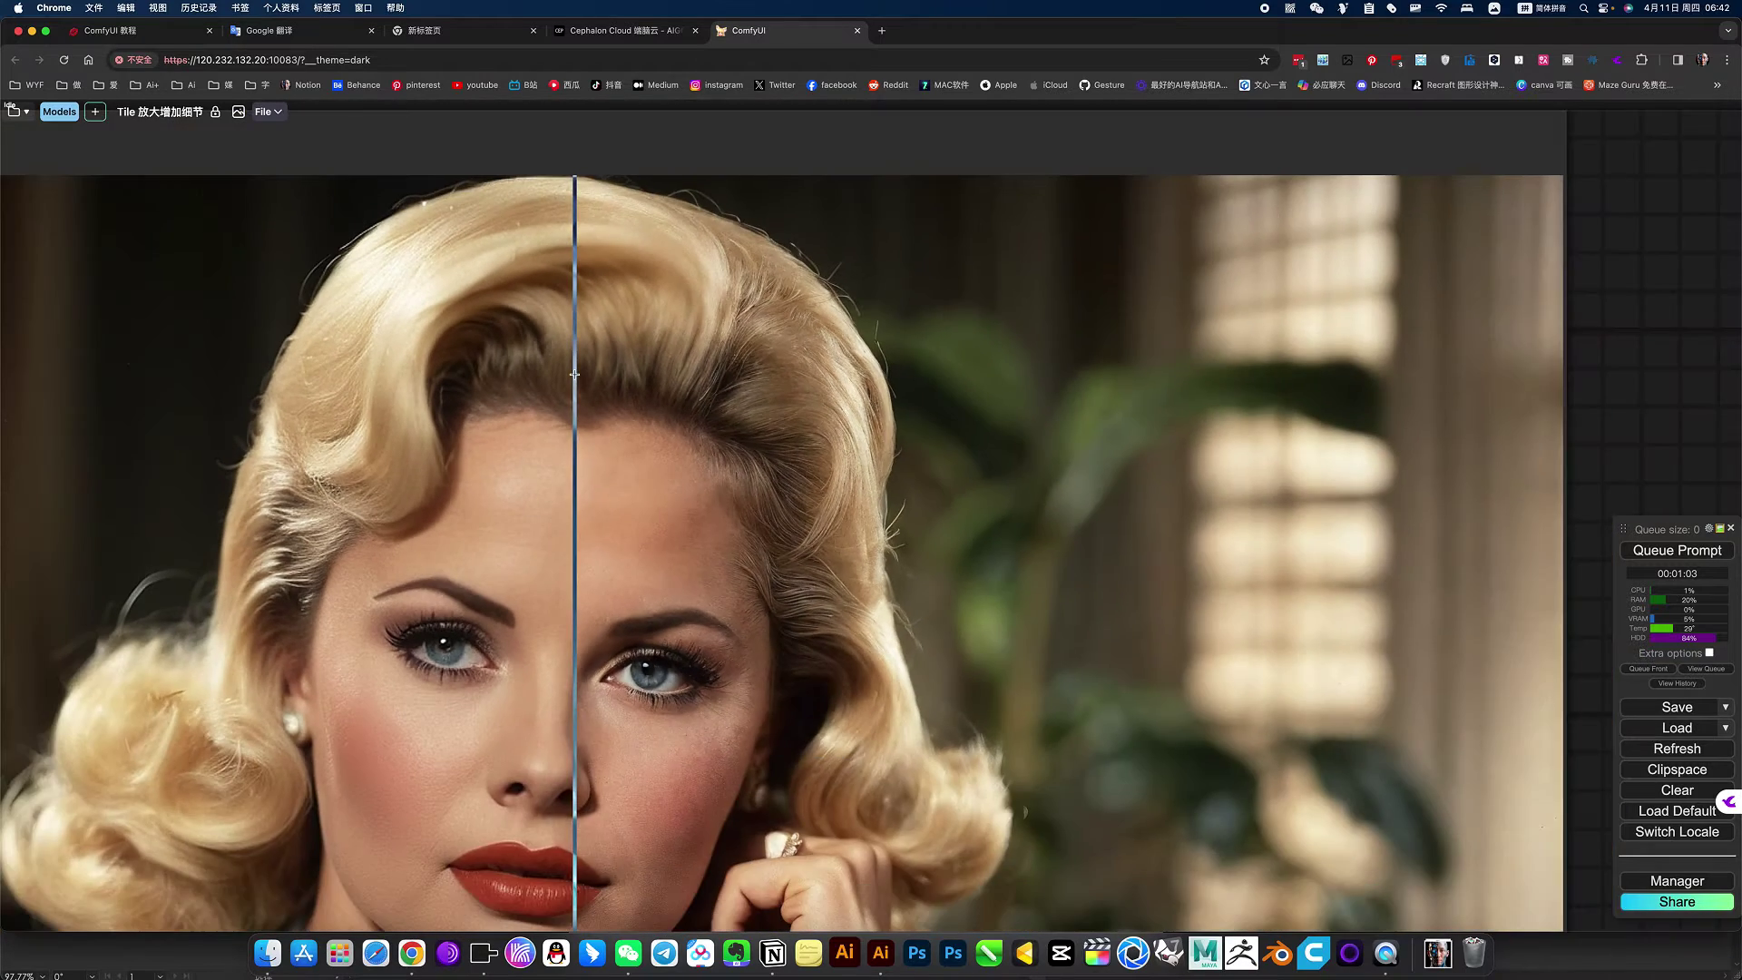
scroll(623, 400, up, 3)
scroll(638, 408, up, 2)
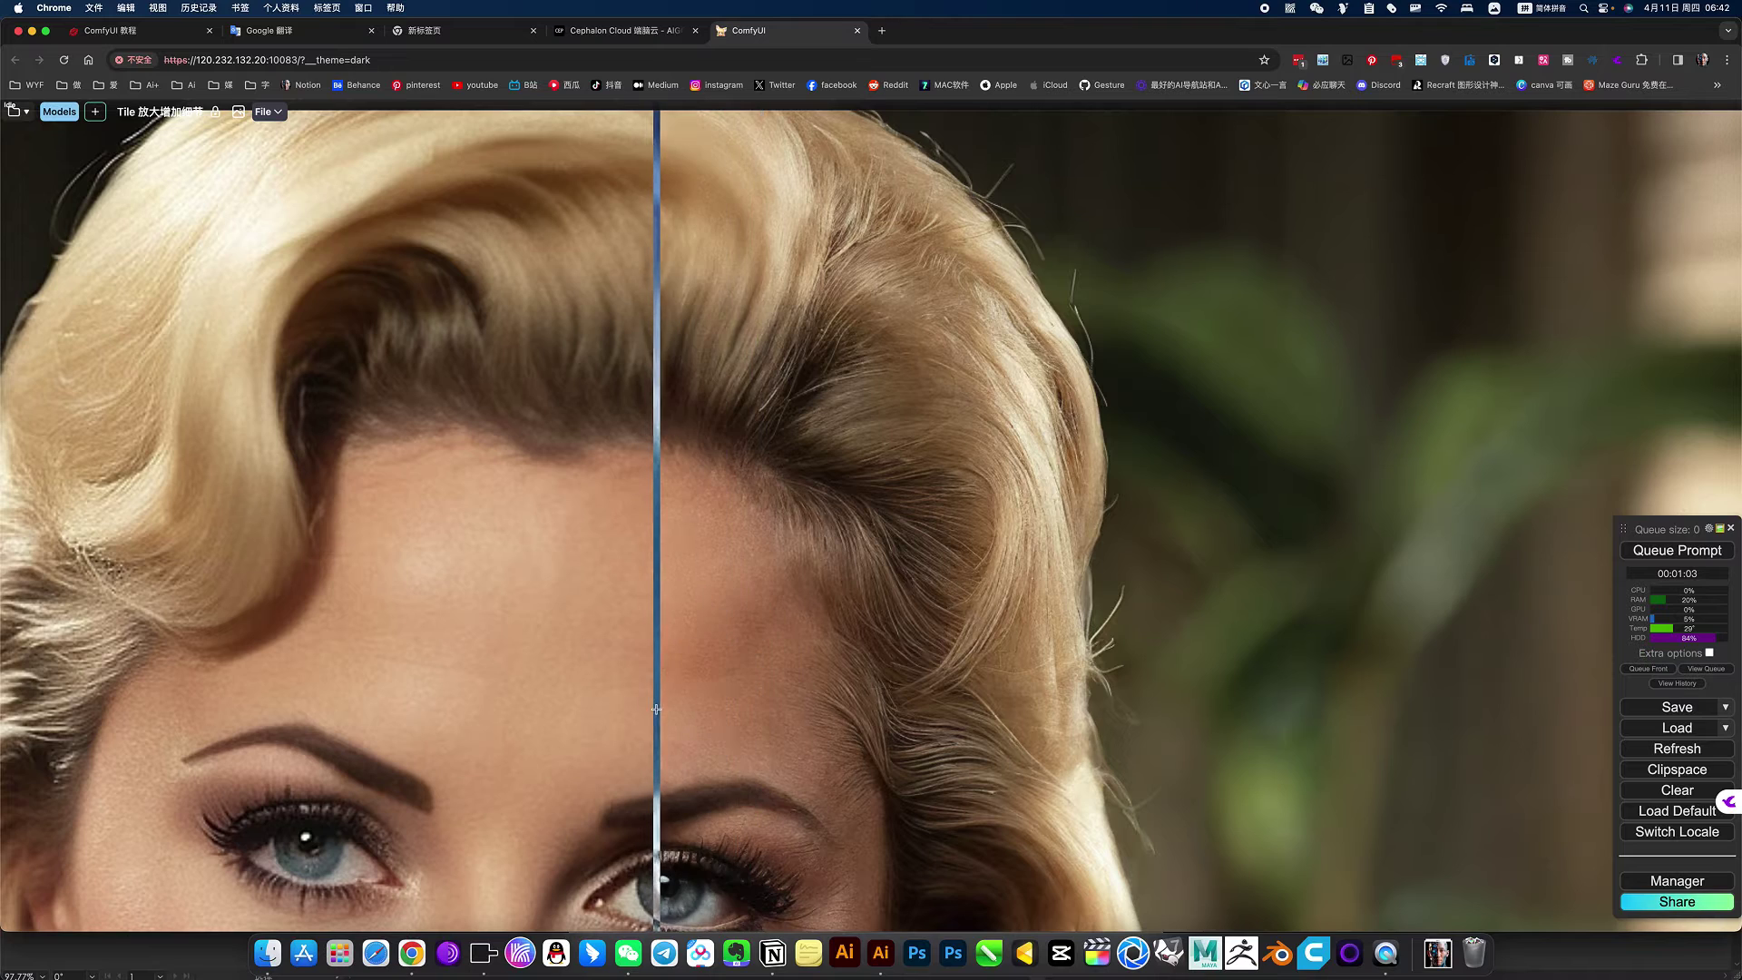
scroll(661, 571, down, 5)
scroll(805, 575, down, 2)
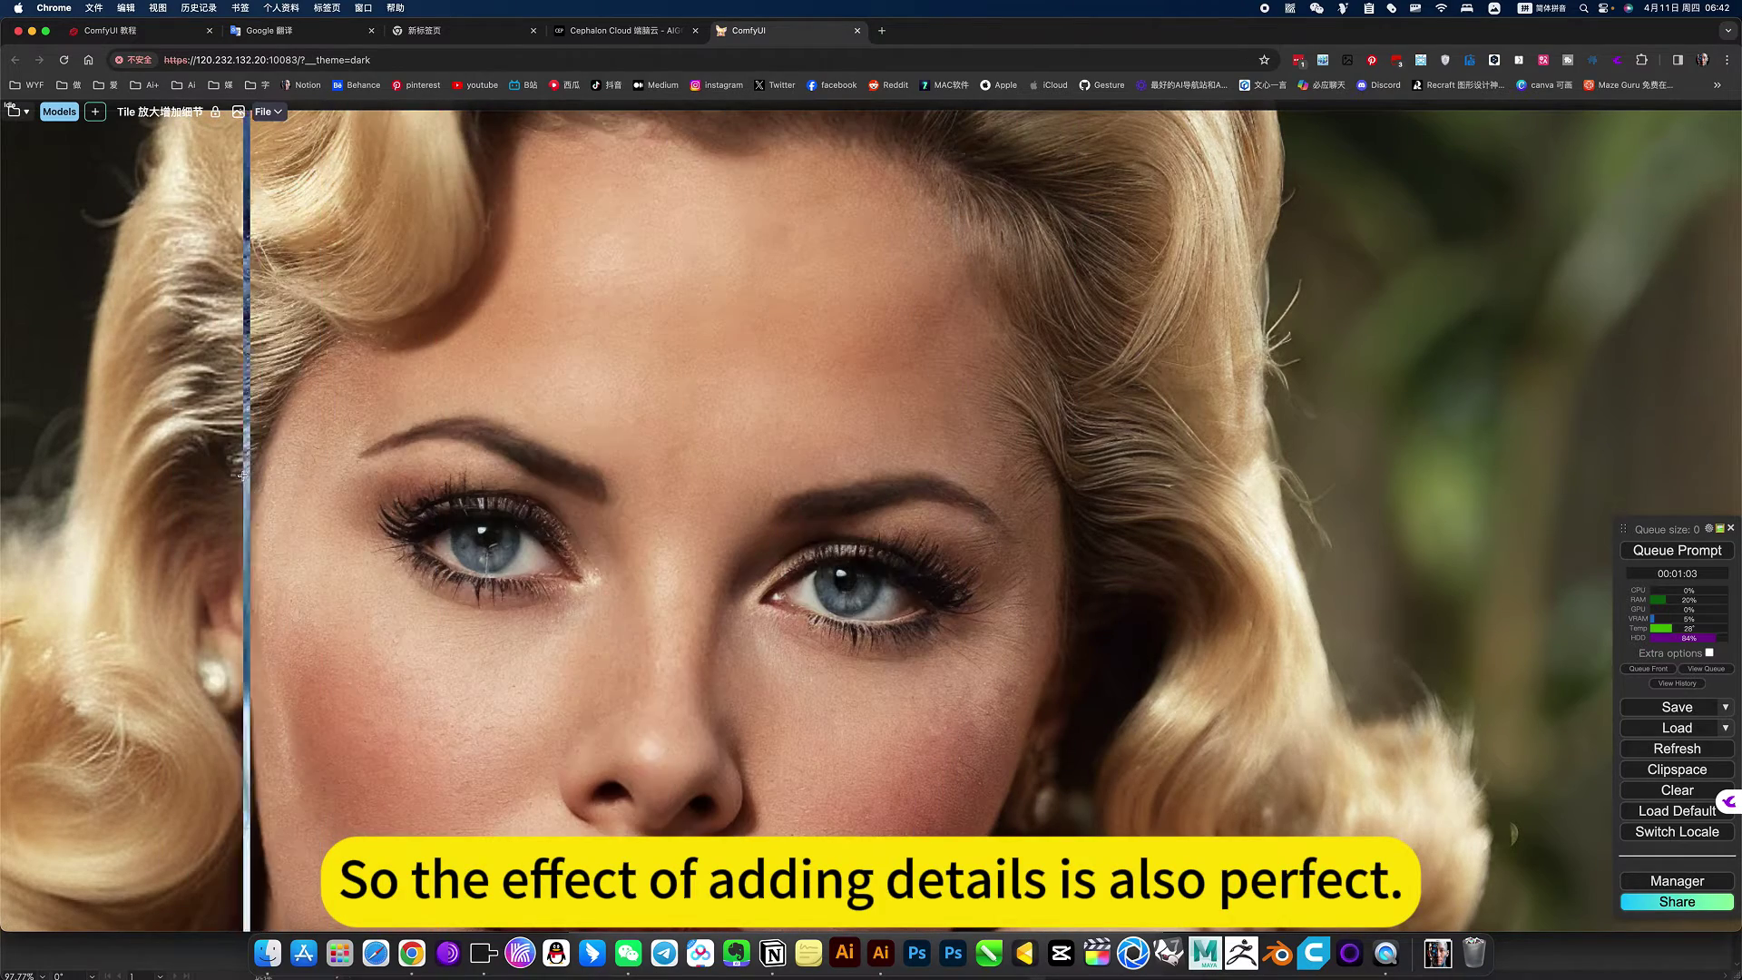
Pan to the KSampler and start changing its denoise from 0.30 to 0.5
scroll(776, 596, down, 5)
scroll(776, 597, down, 5)
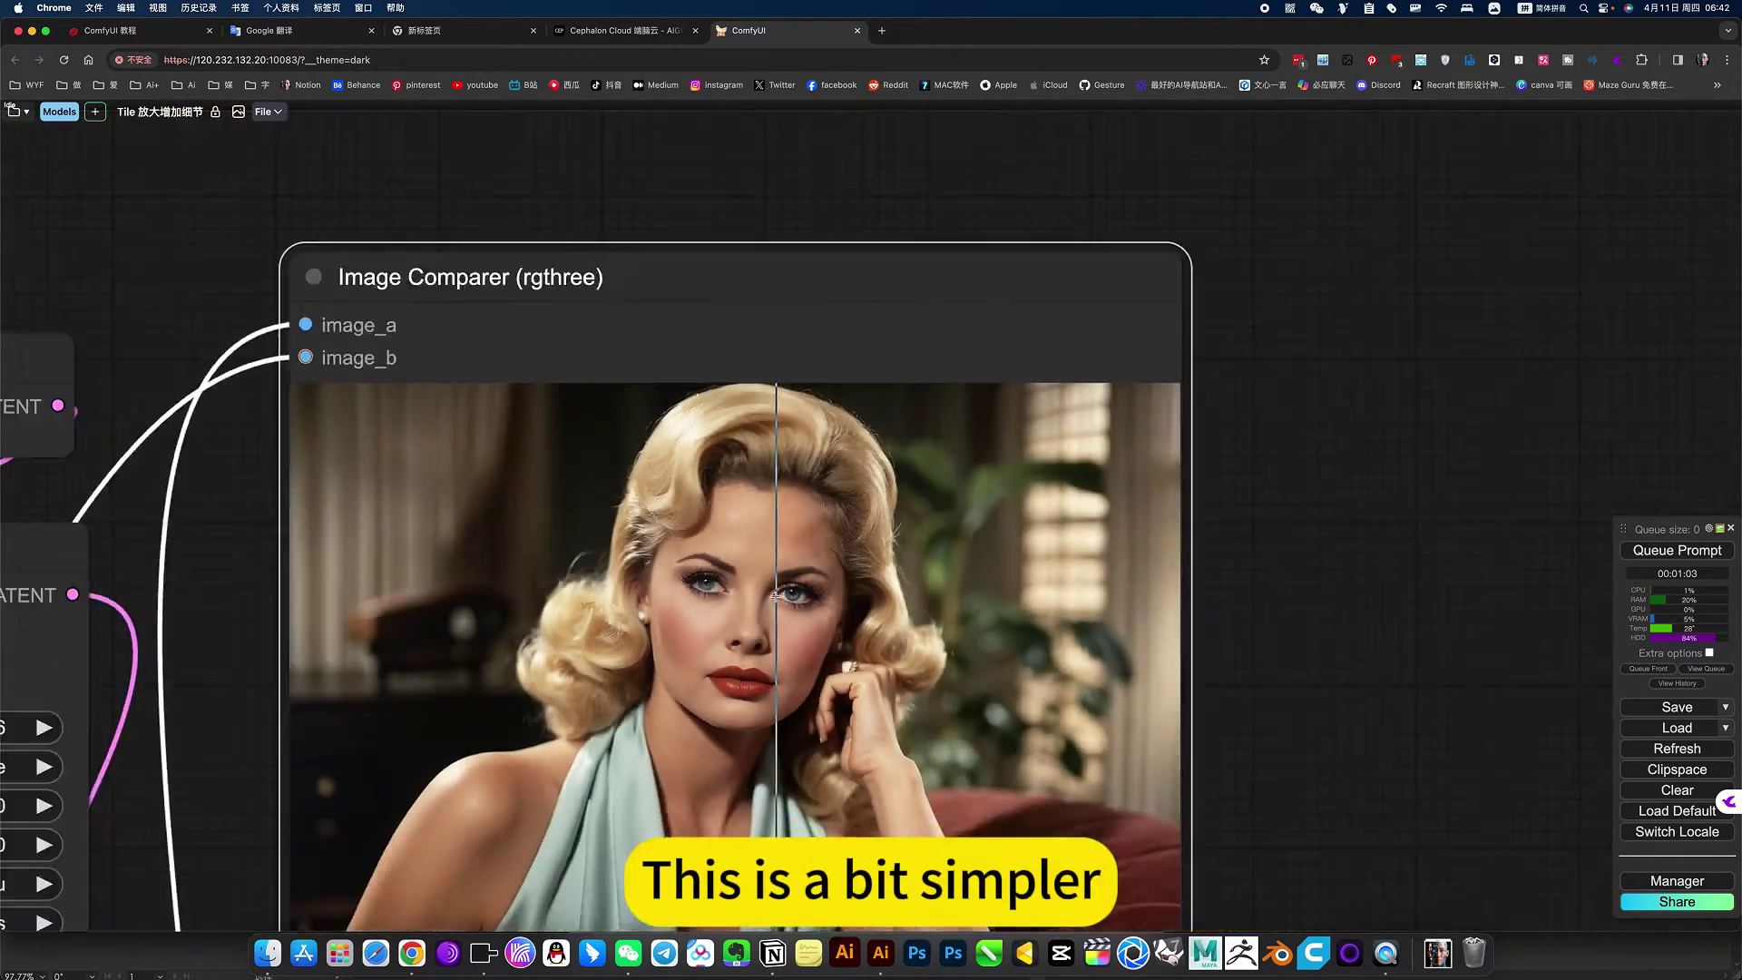
scroll(776, 596, down, 4)
drag(1165, 747, 1353, 420)
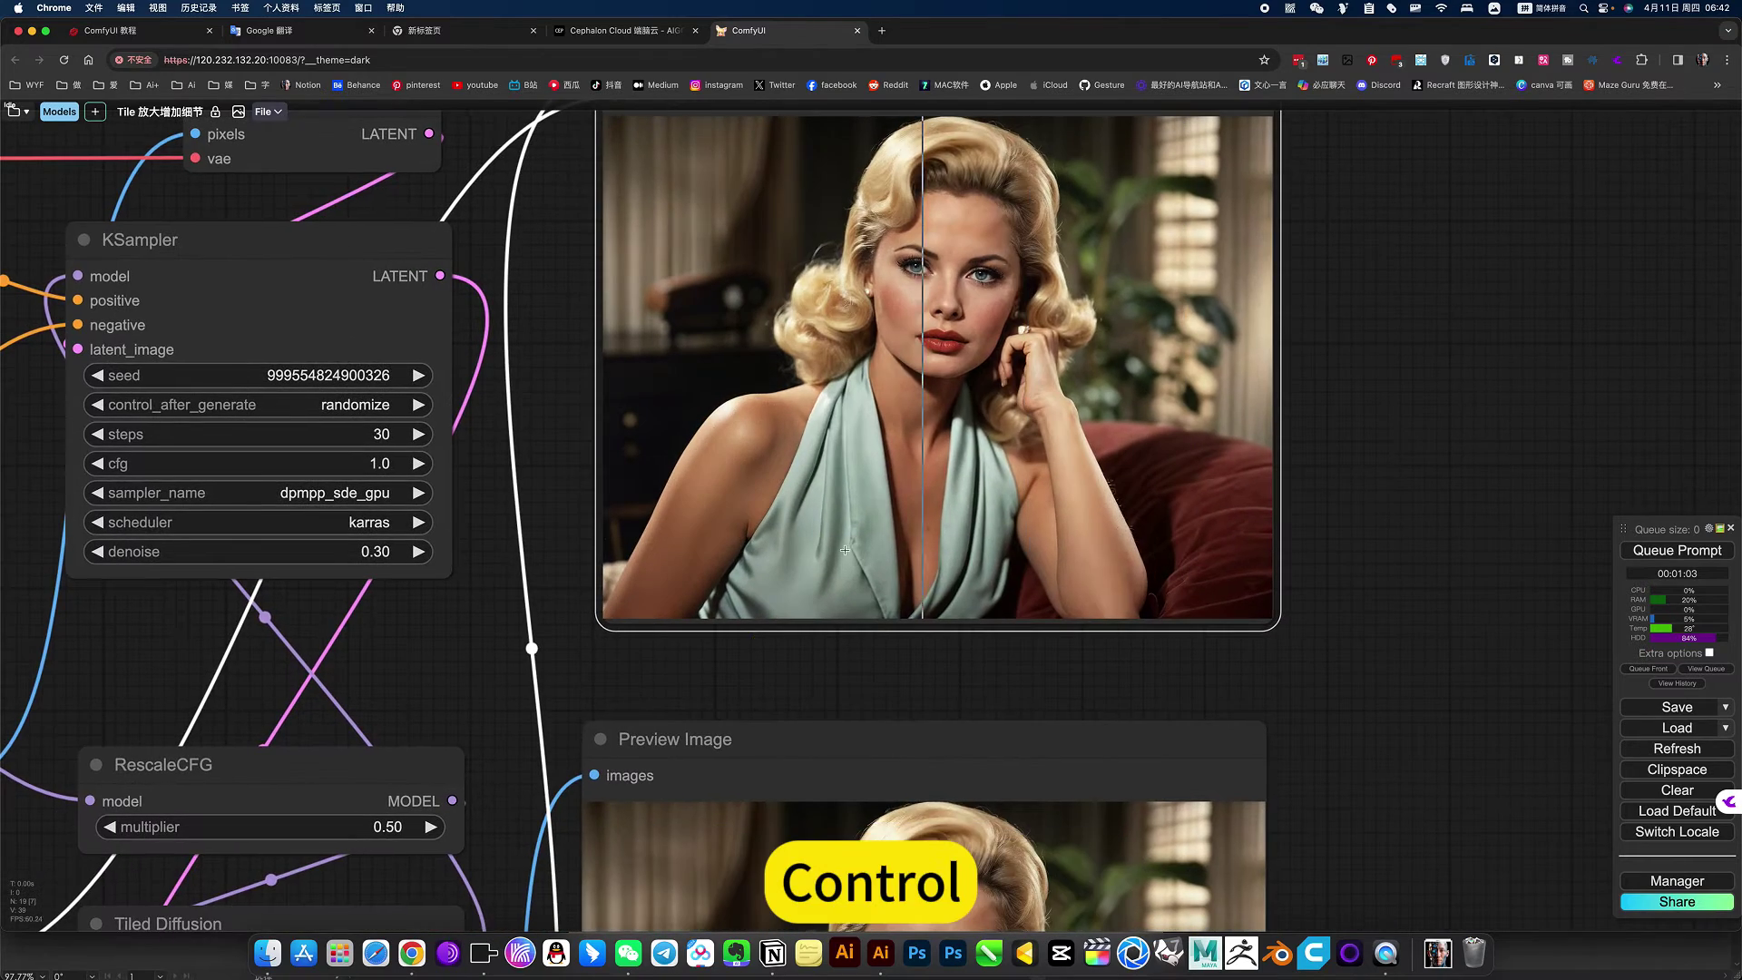
drag(661, 682, 855, 693)
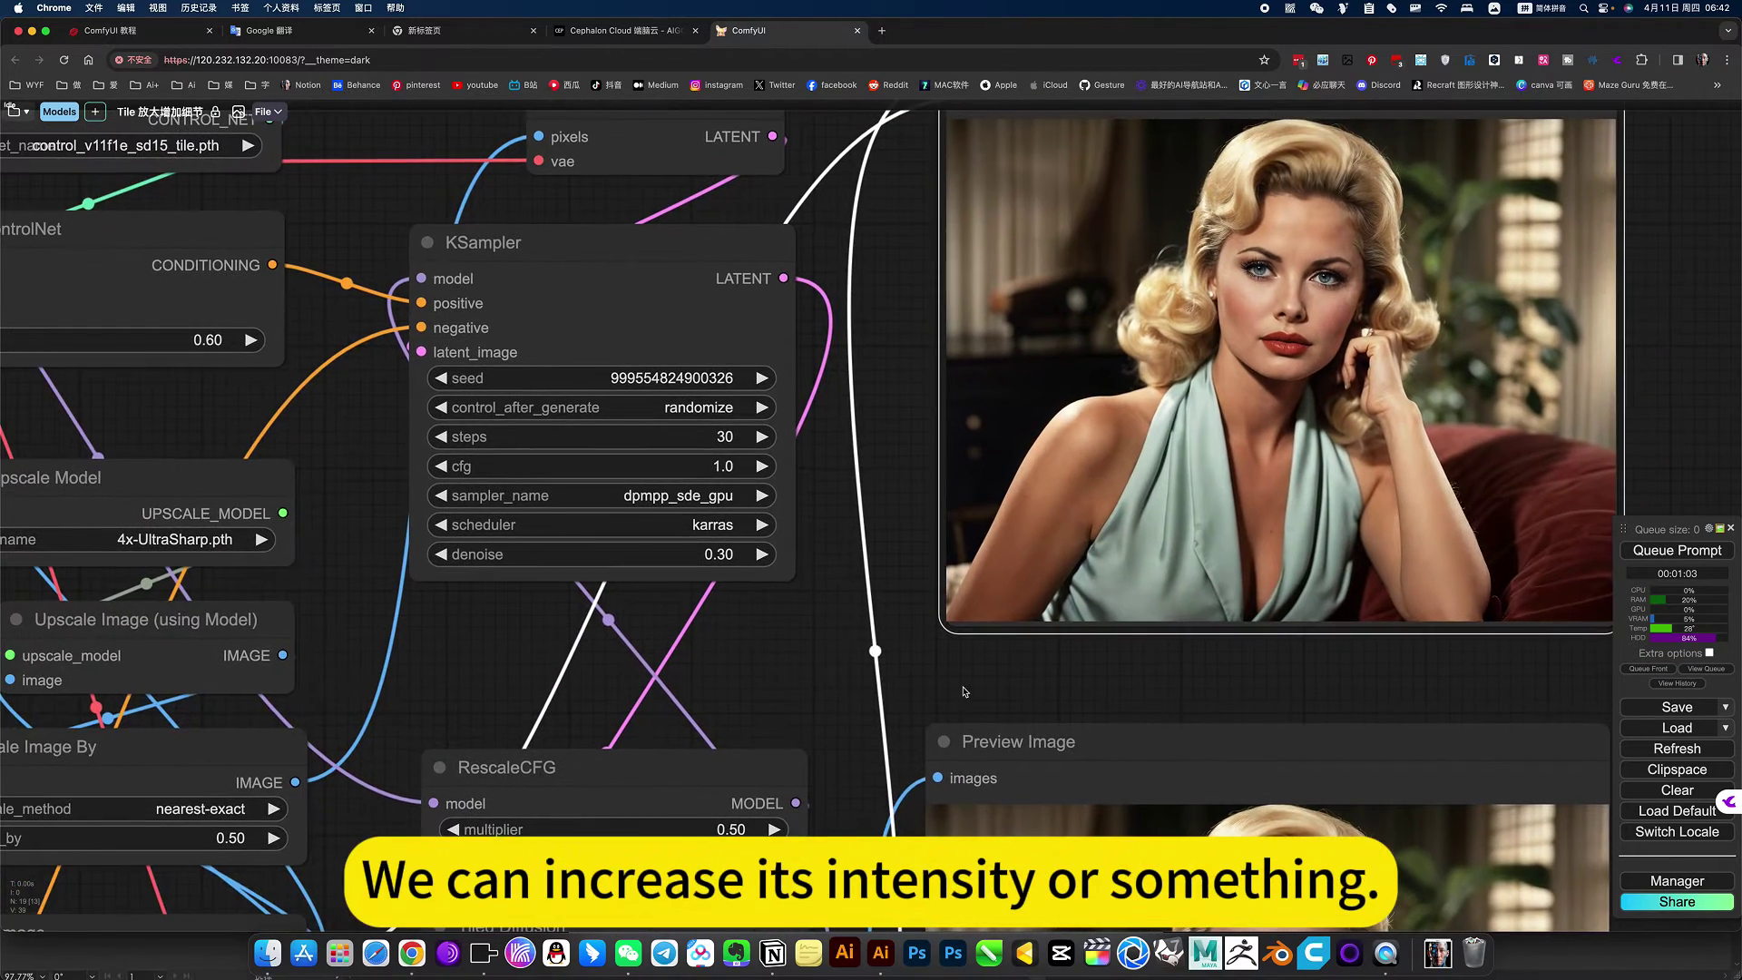
drag(837, 628, 938, 423)
scroll(966, 490, down, 4)
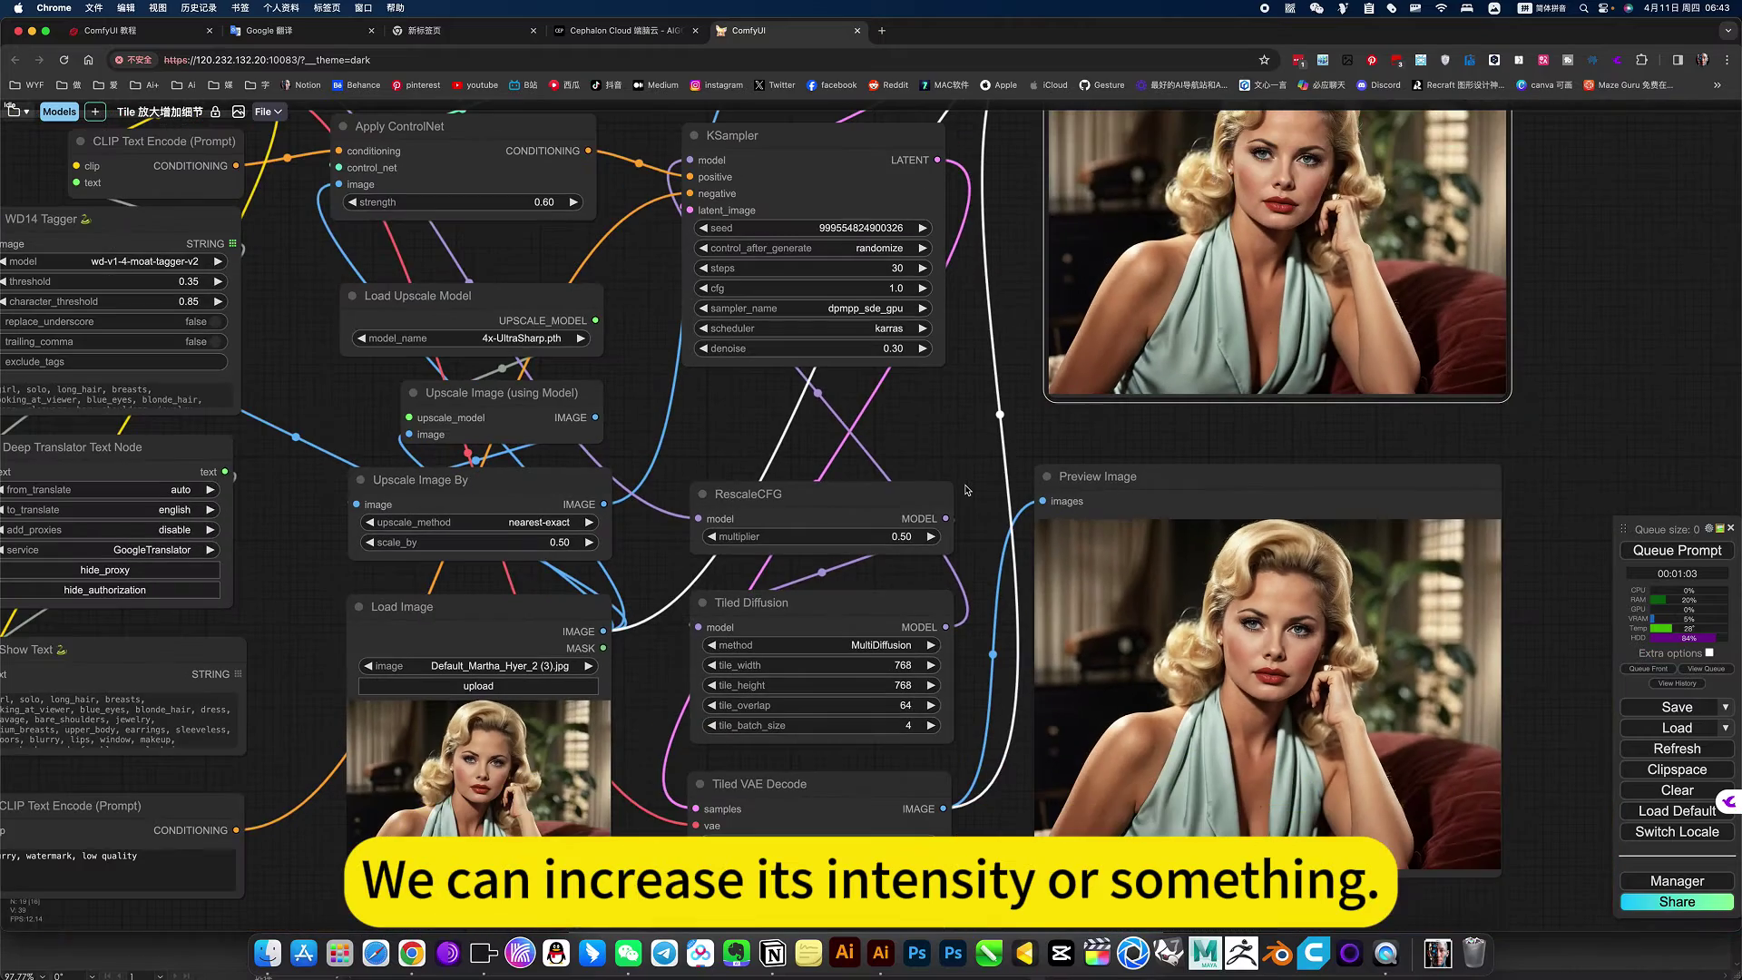
scroll(962, 481, down, 1)
scroll(989, 536, down, 2)
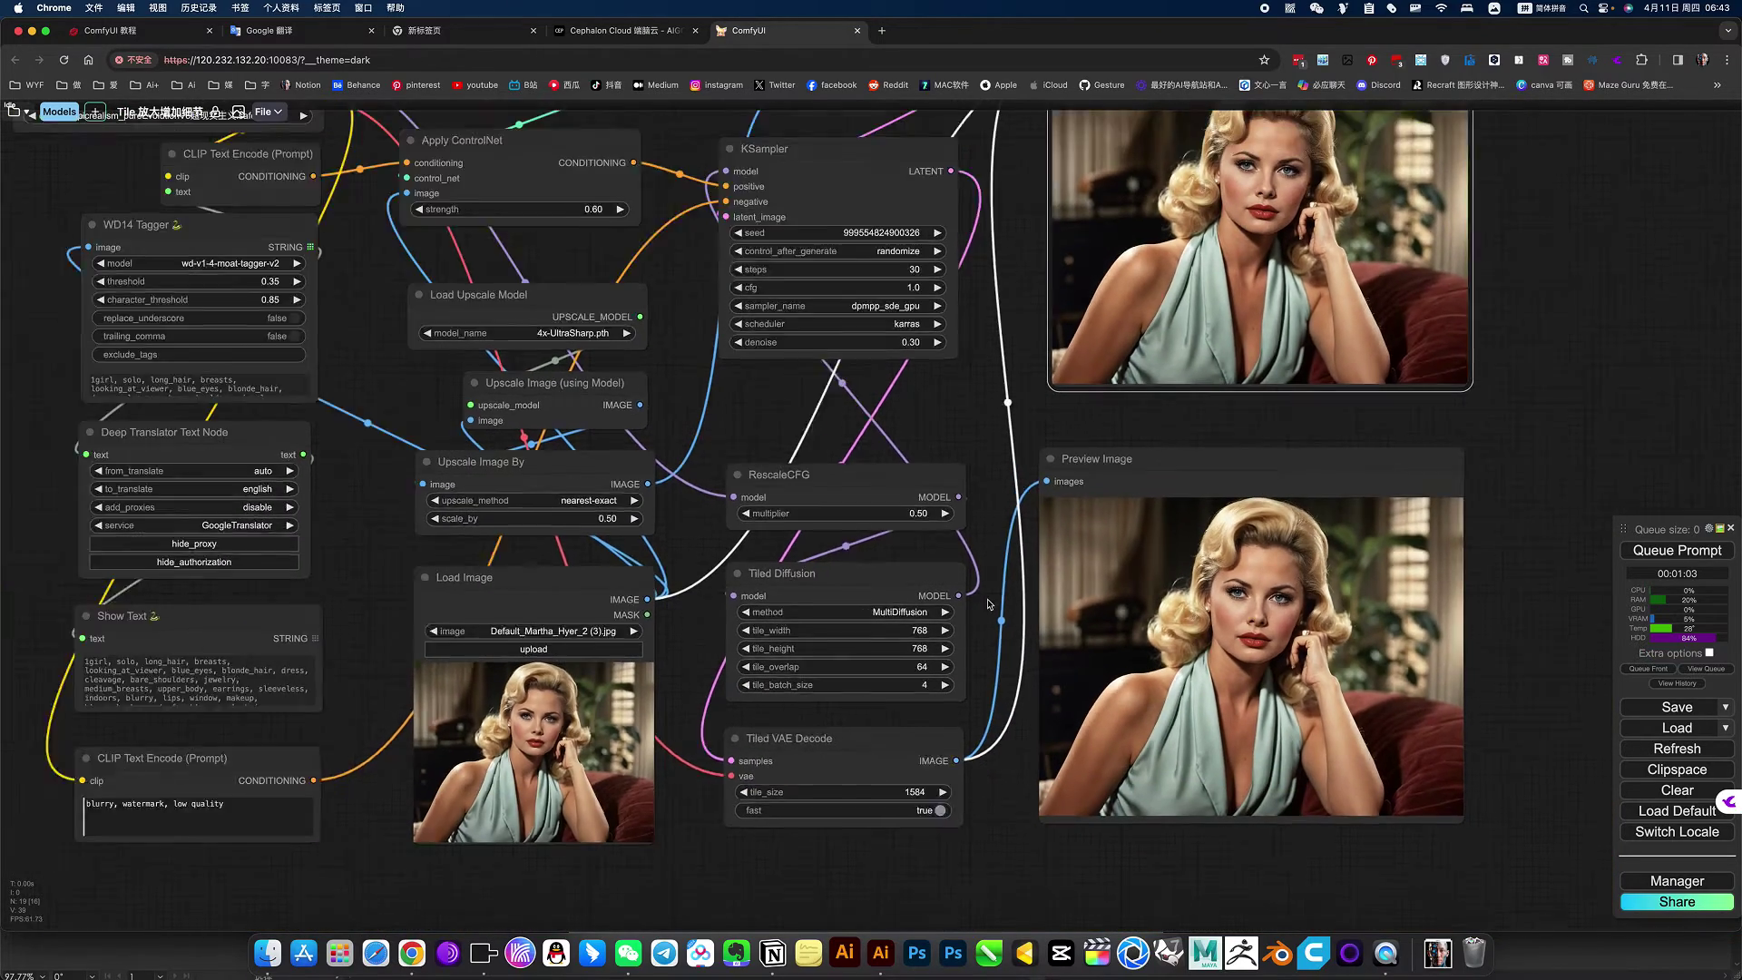
scroll(977, 608, down, 1)
drag(904, 461, 905, 553)
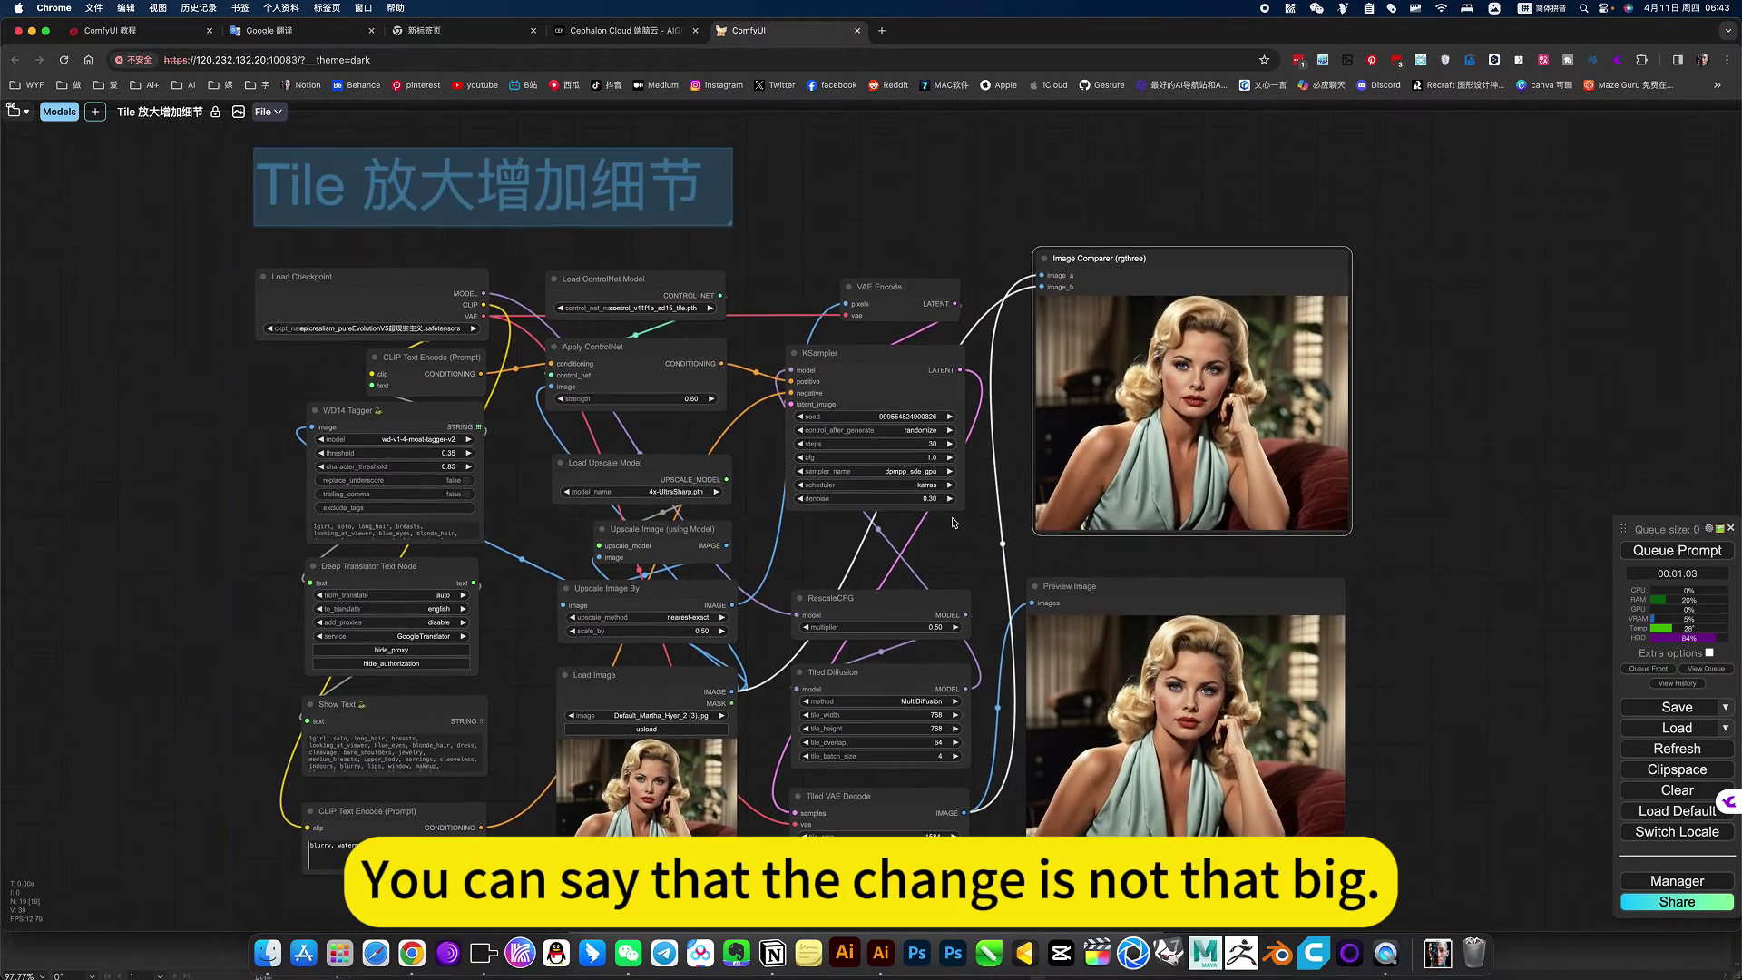
scroll(953, 508, up, 3)
scroll(953, 508, up, 3)
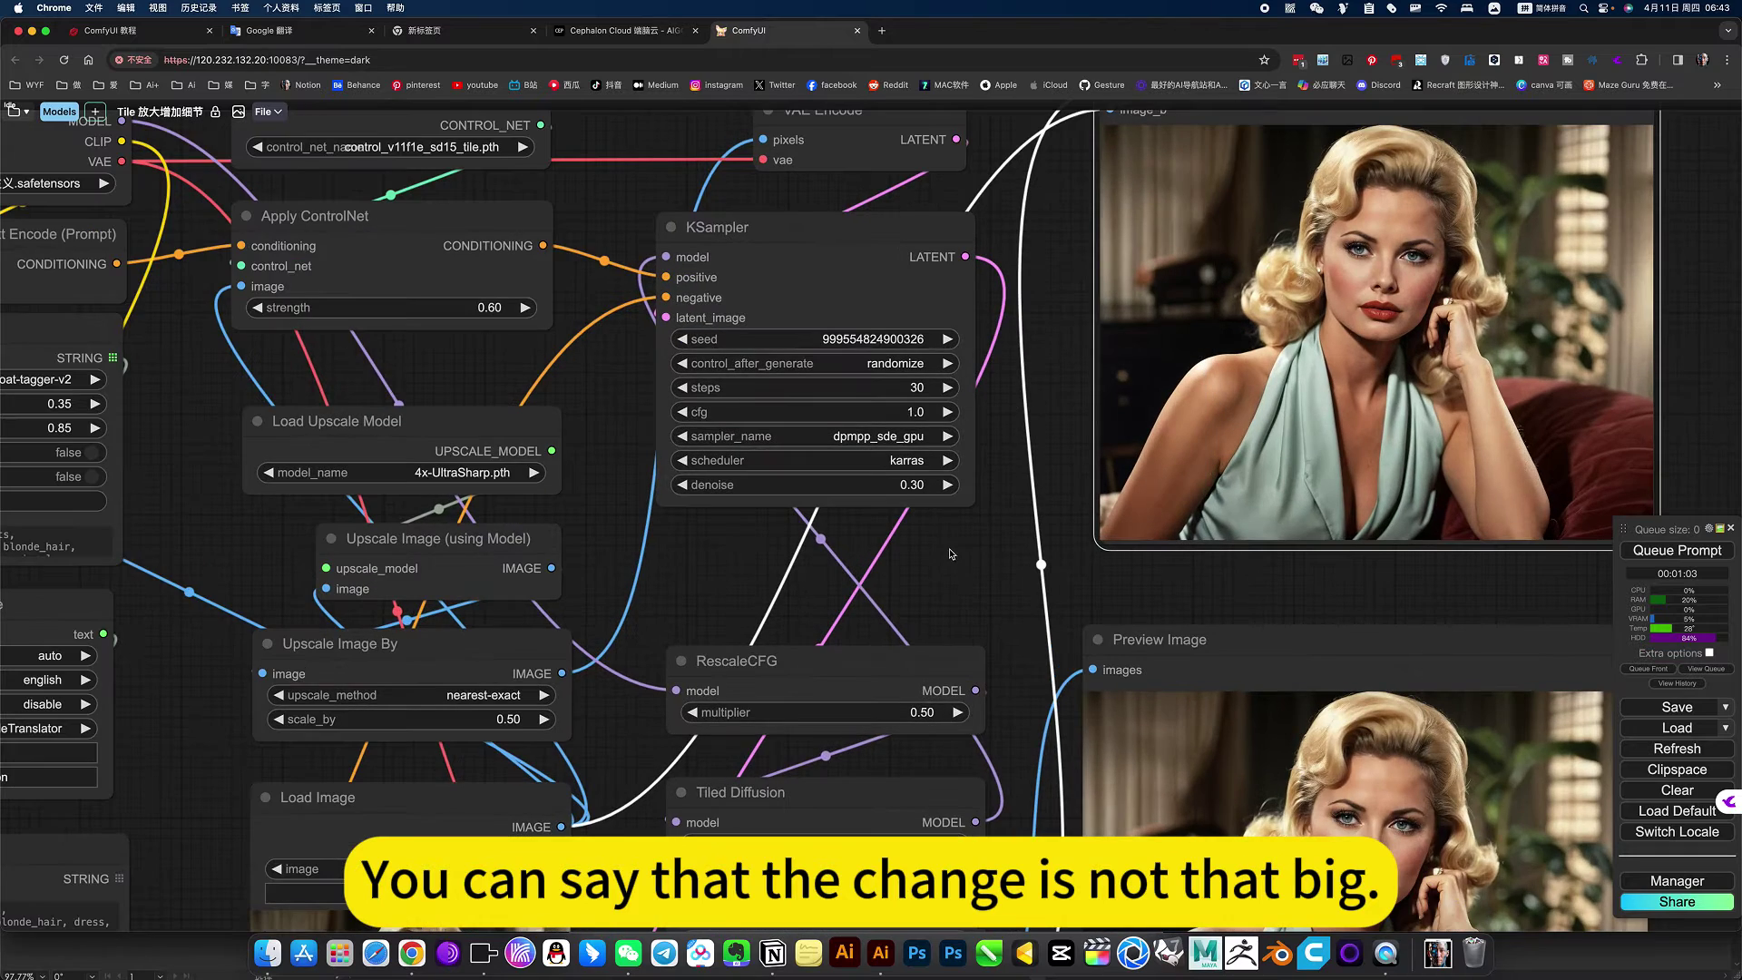
scroll(953, 527, up, 1)
scroll(960, 472, up, 3)
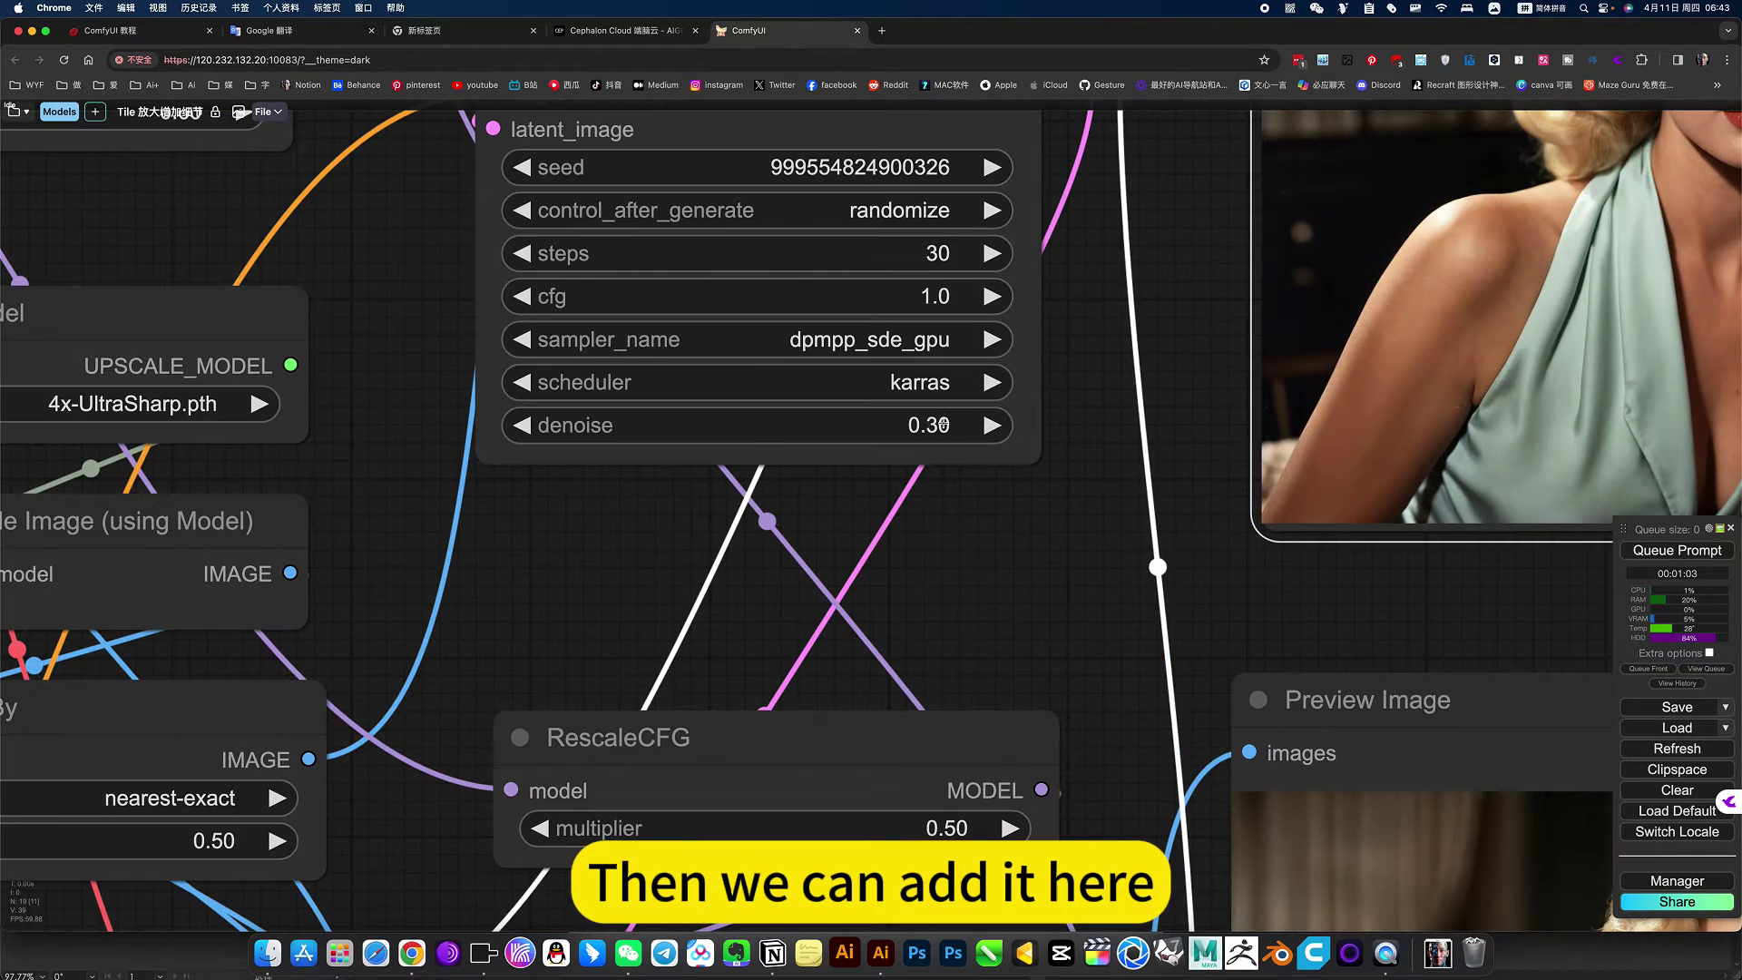
click(944, 425)
text(0)
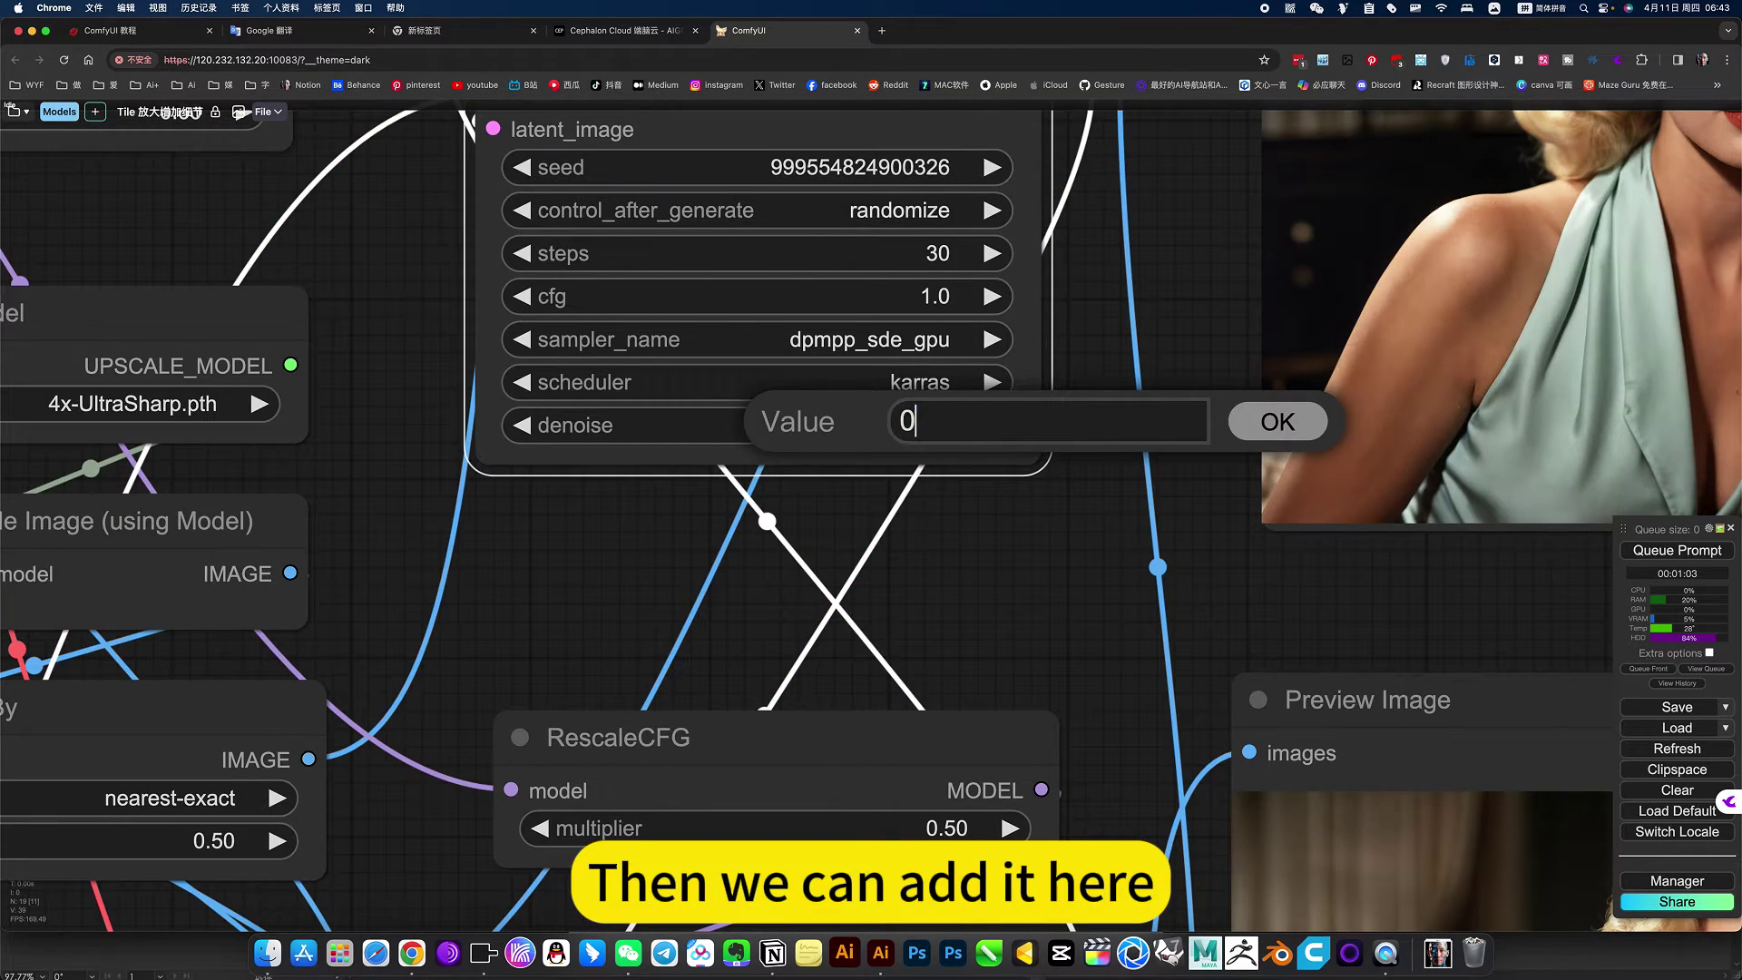
Confirm the KSampler denoise at 0.50
text(.5)
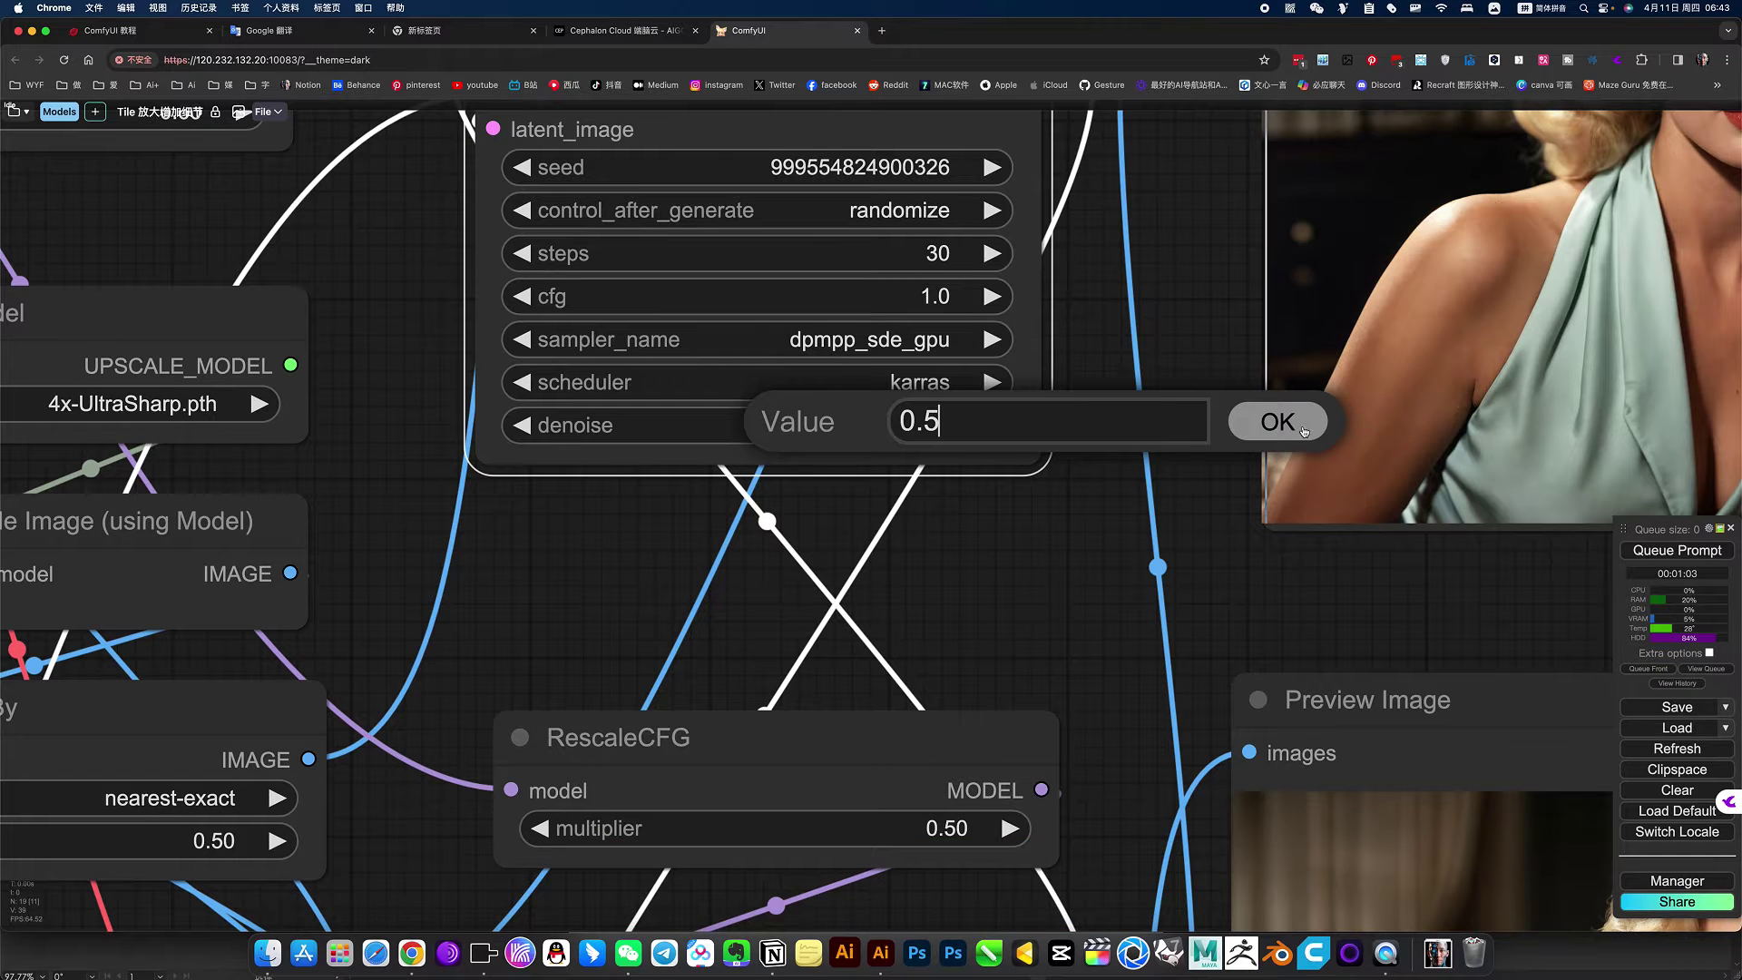
click(1304, 435)
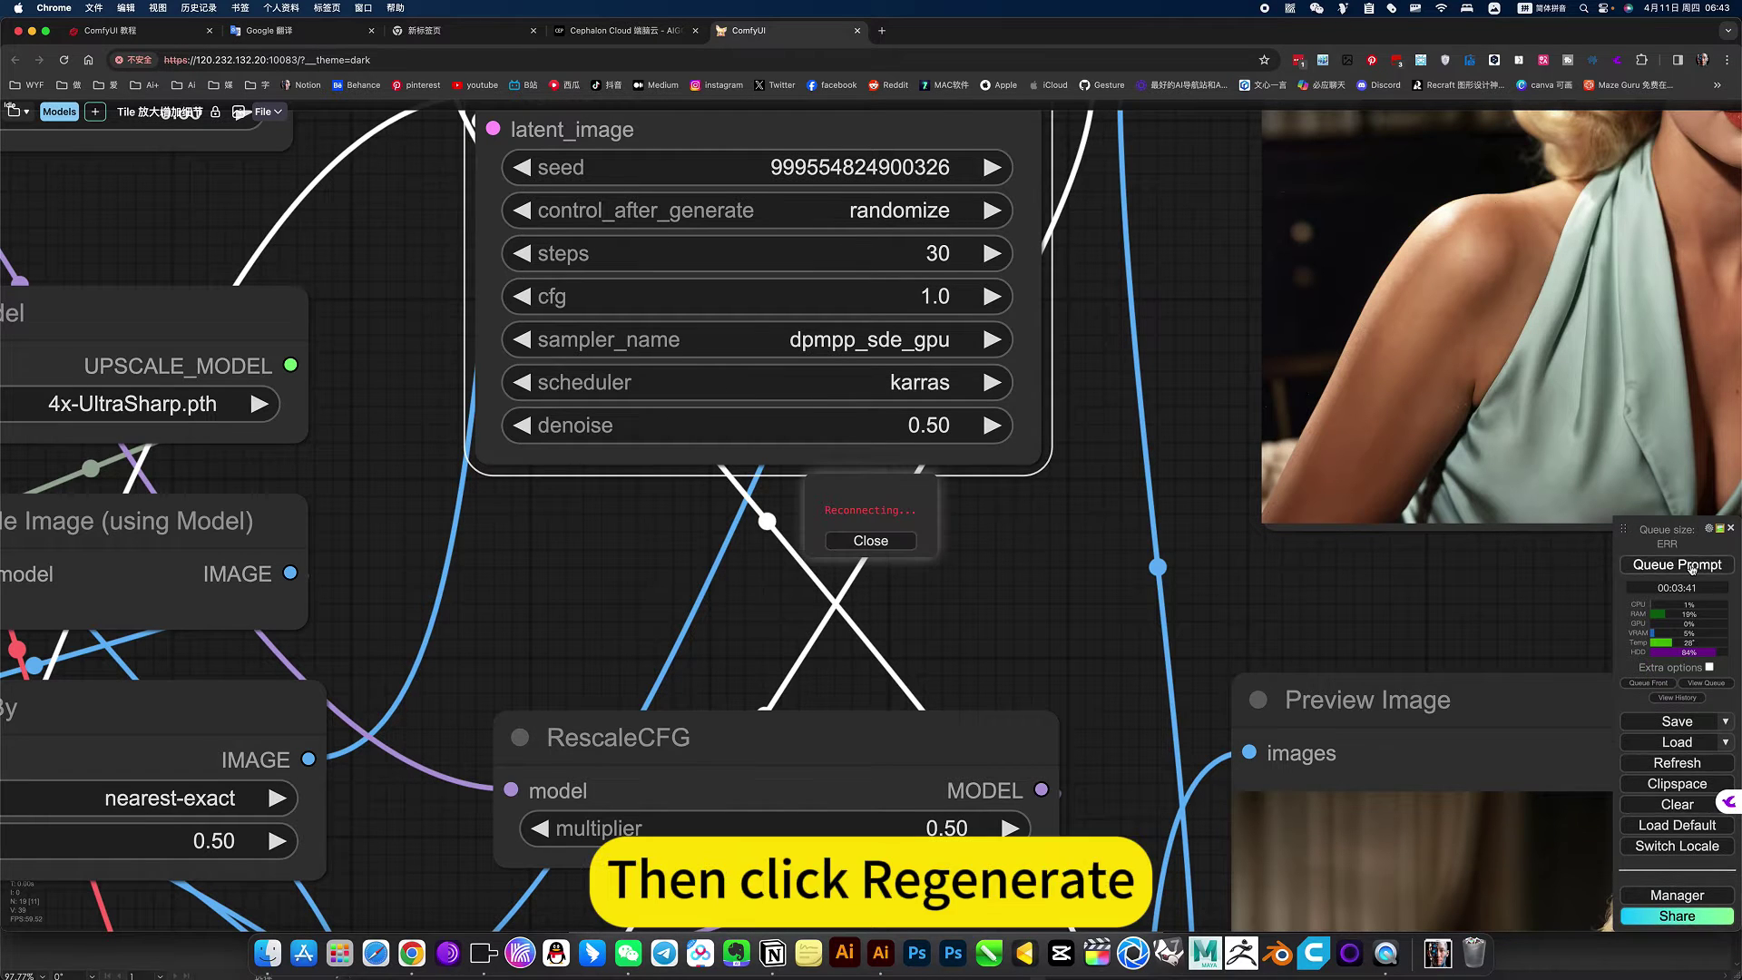
scroll(1174, 623, down, 3)
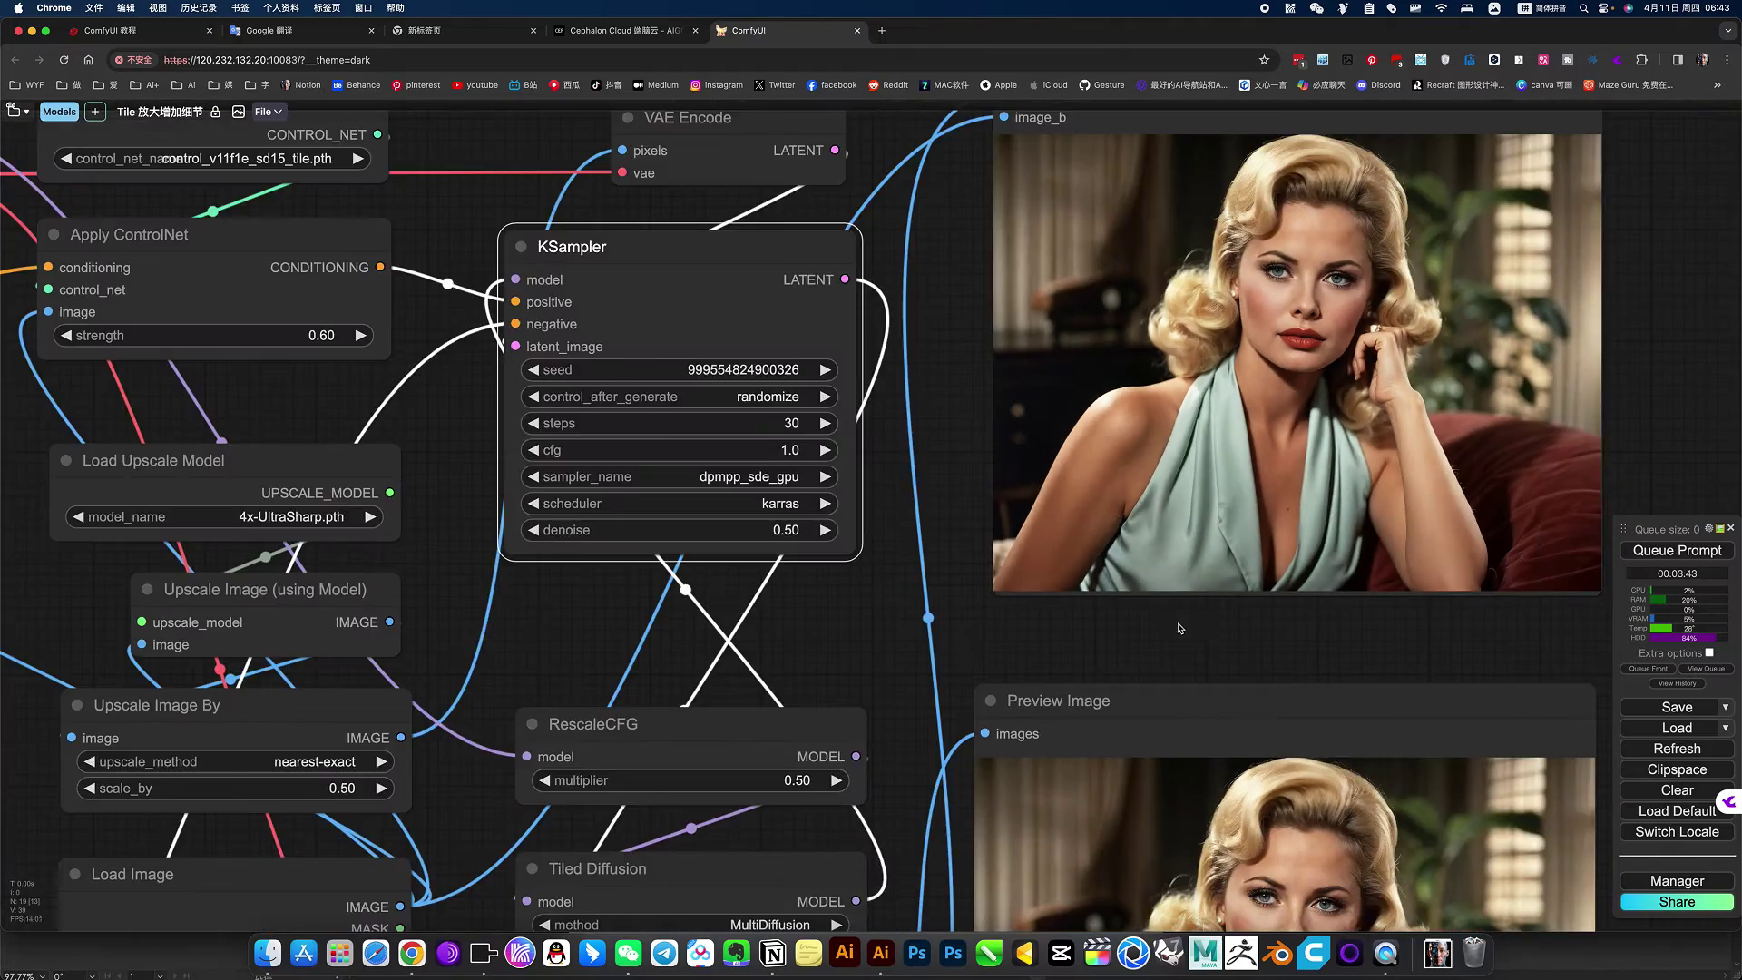
scroll(1194, 623, down, 3)
scroll(1470, 621, down, 3)
scroll(1364, 541, down, 5)
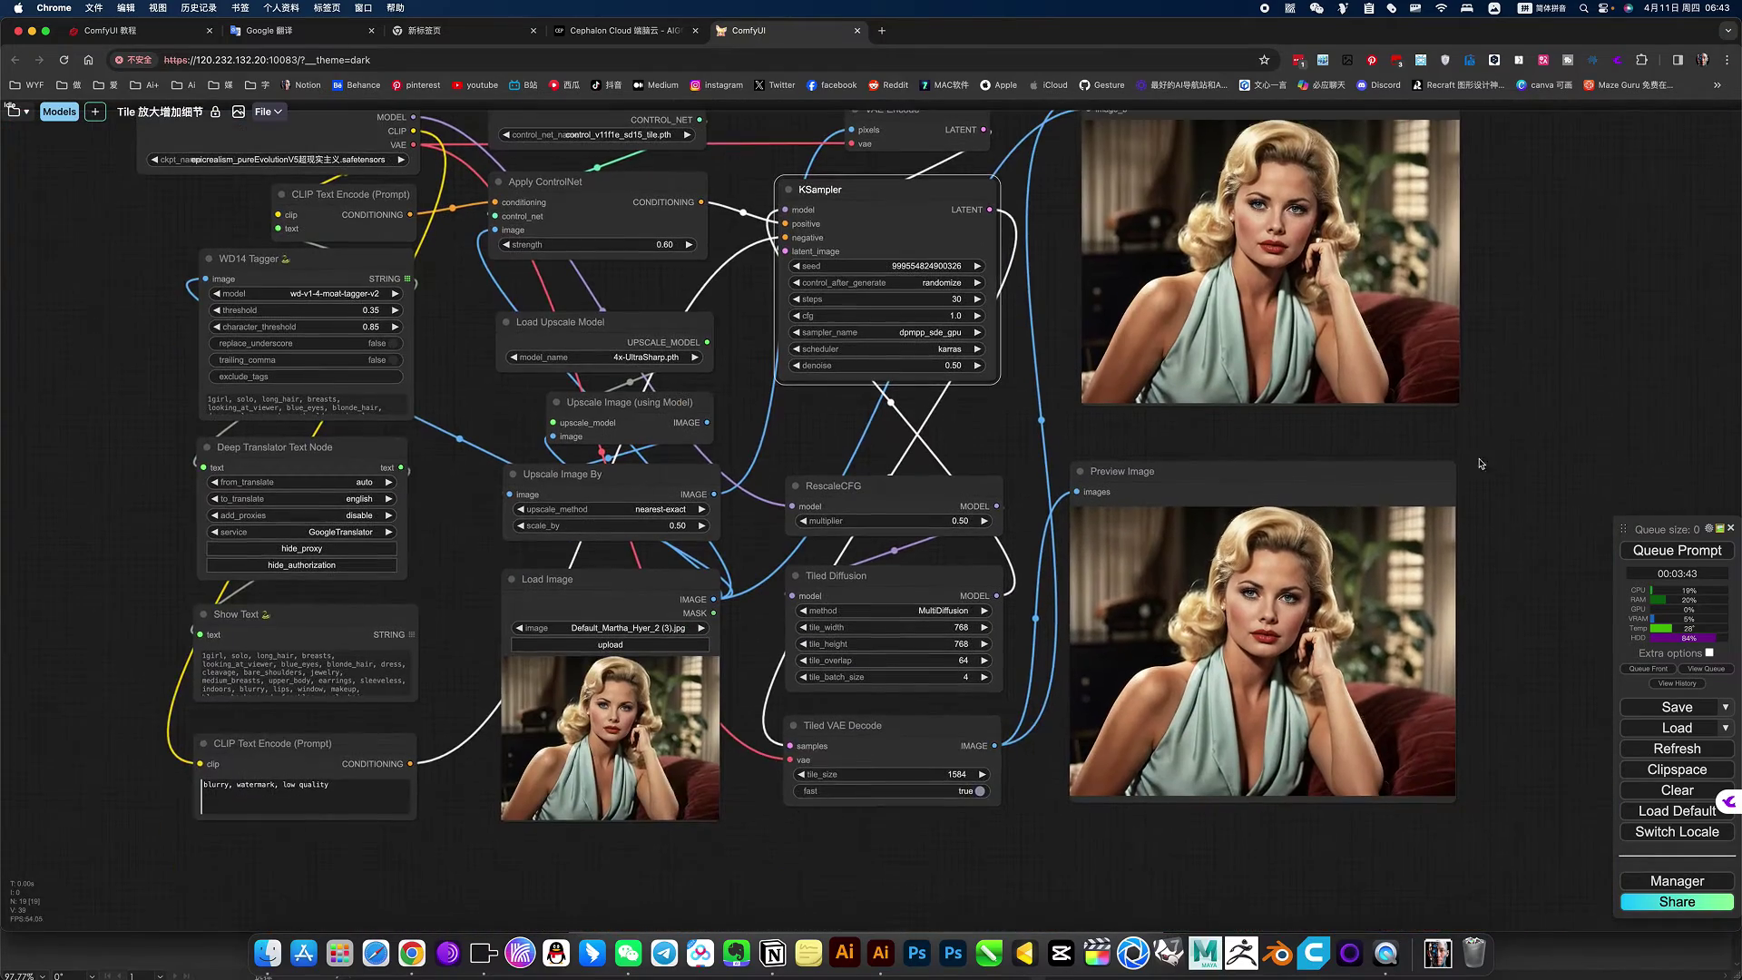
scroll(752, 552, left, 5)
scroll(773, 699, left, 2)
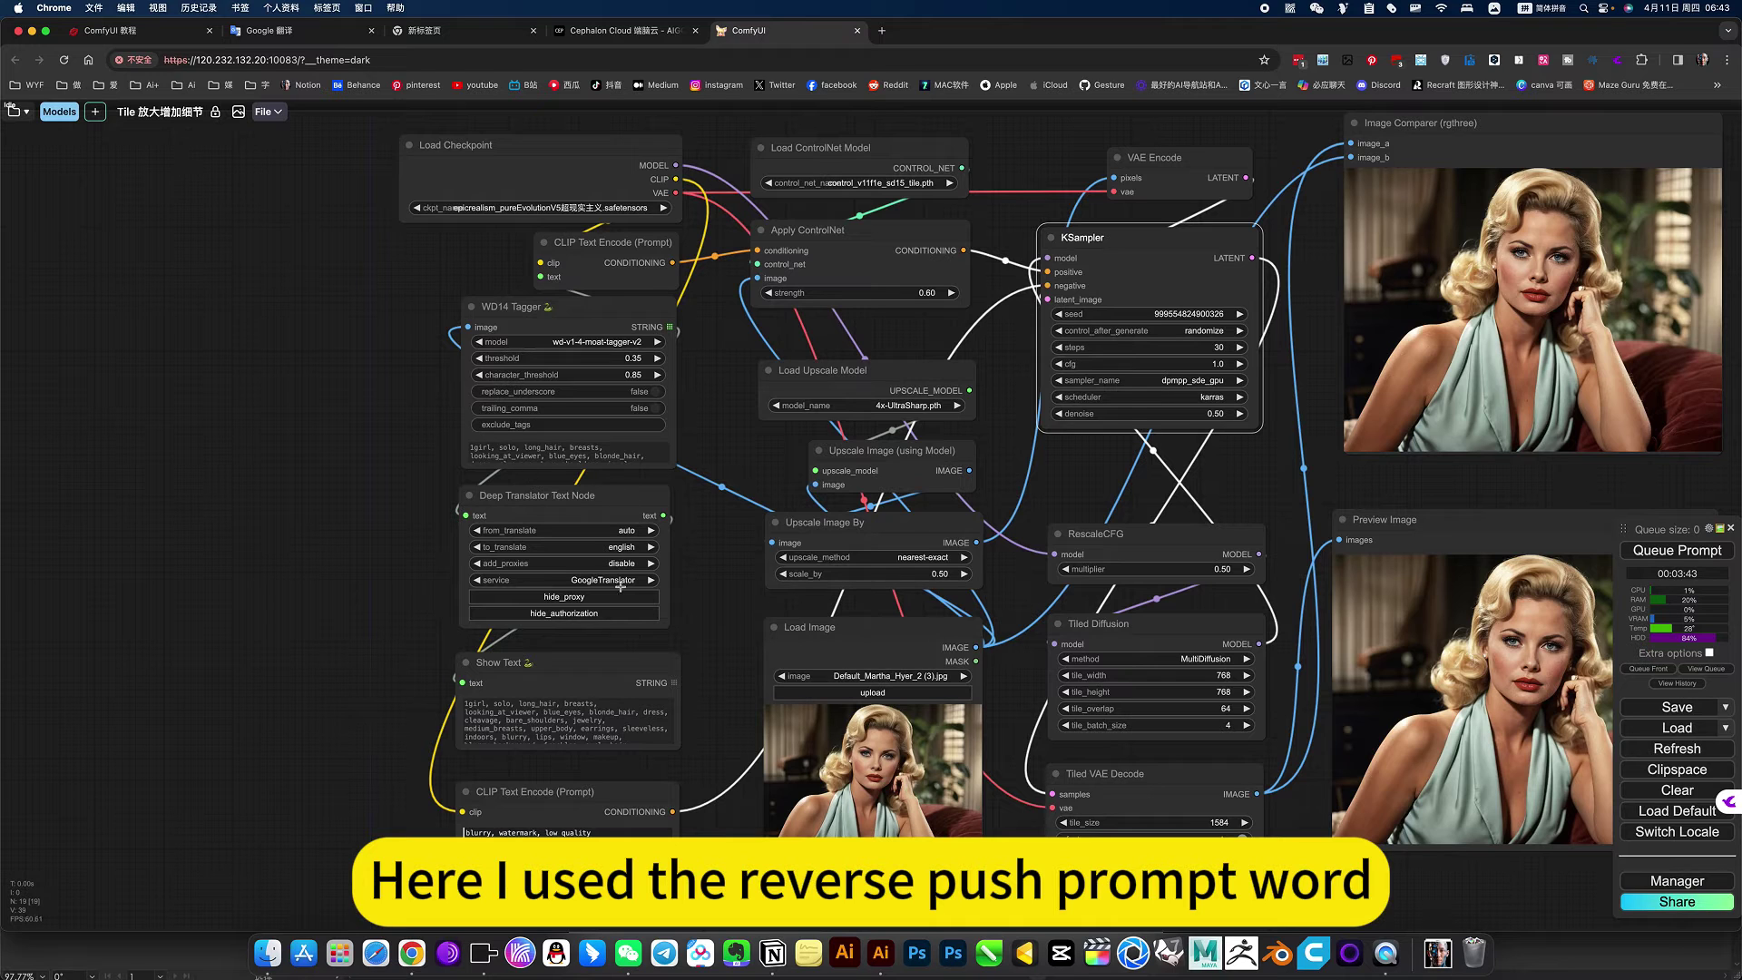
Select the Load Image node and bring the Load Checkpoint node into view
drag(913, 642, 917, 641)
scroll(916, 642, up, 1)
scroll(916, 641, up, 2)
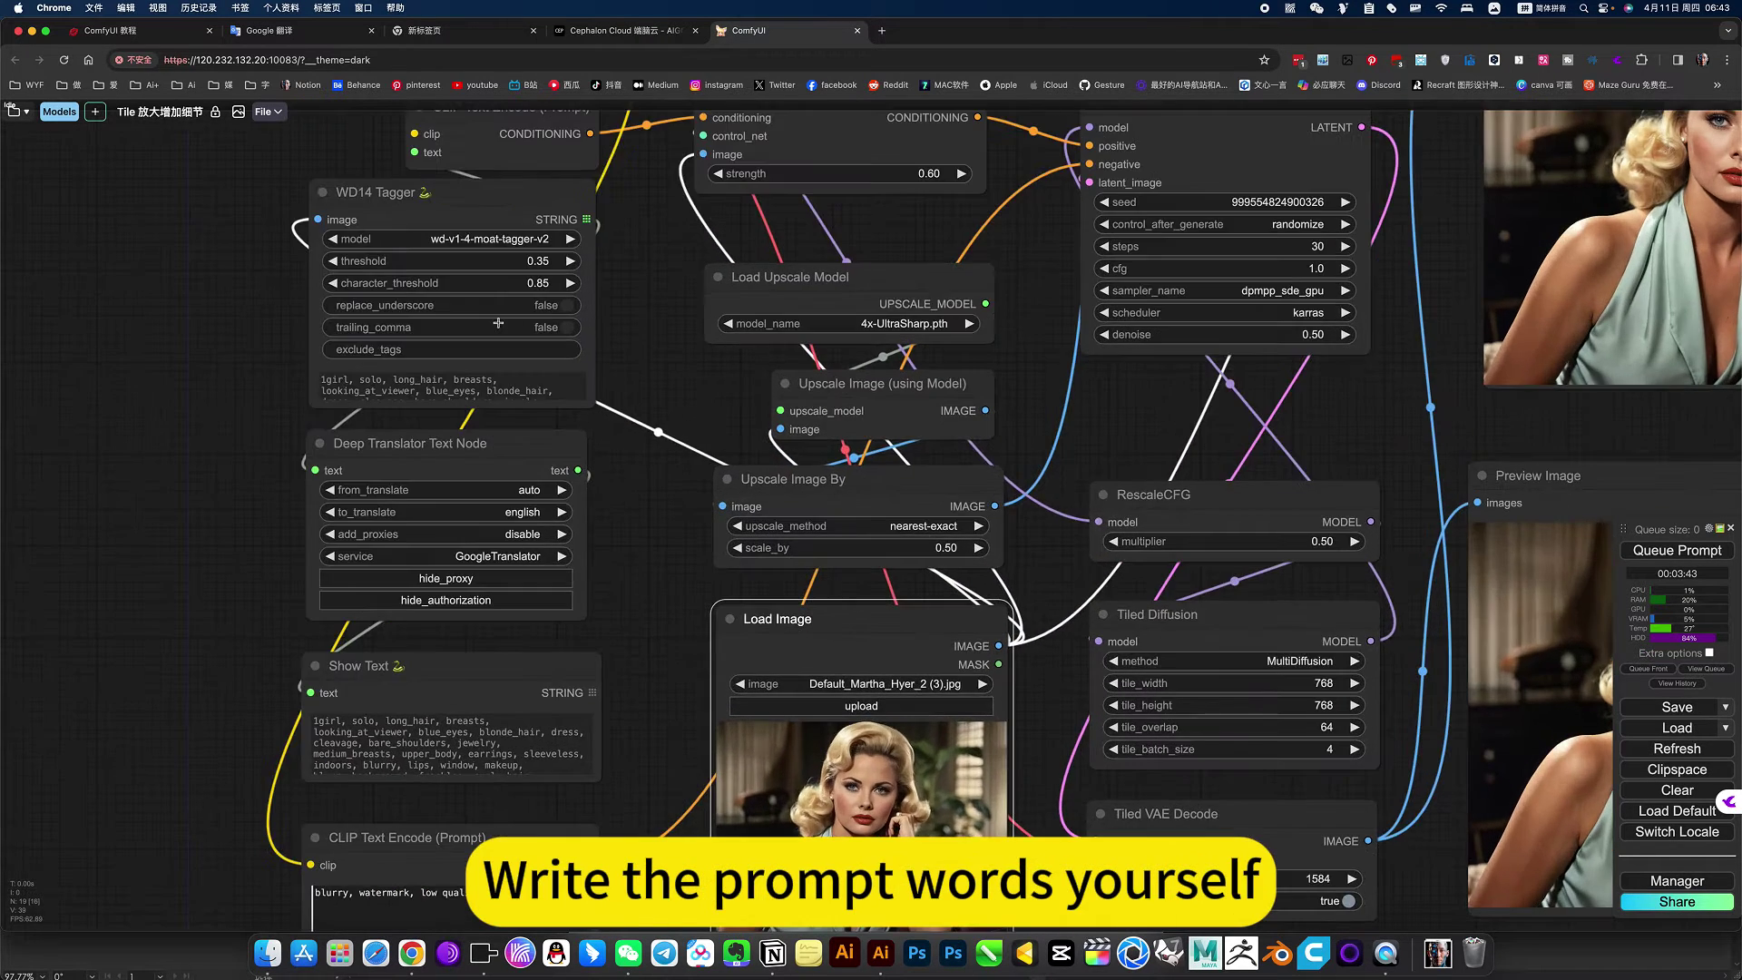
scroll(653, 517, down, 2)
scroll(653, 518, down, 1)
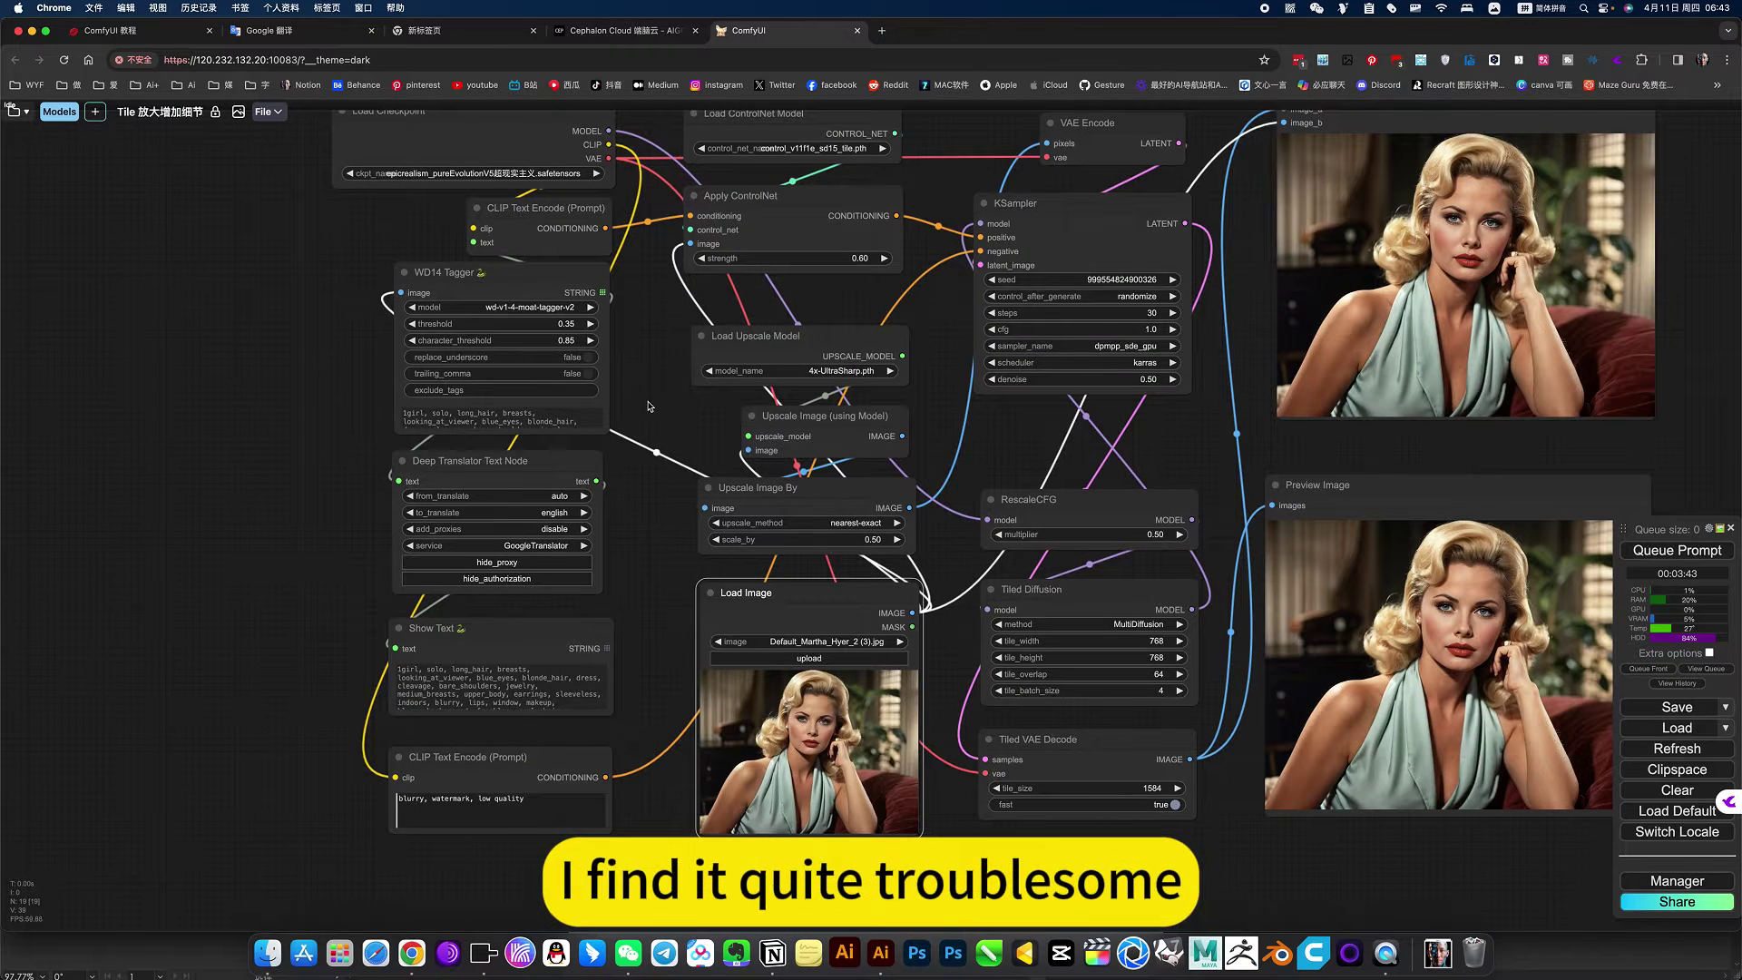
drag(635, 414, 632, 448)
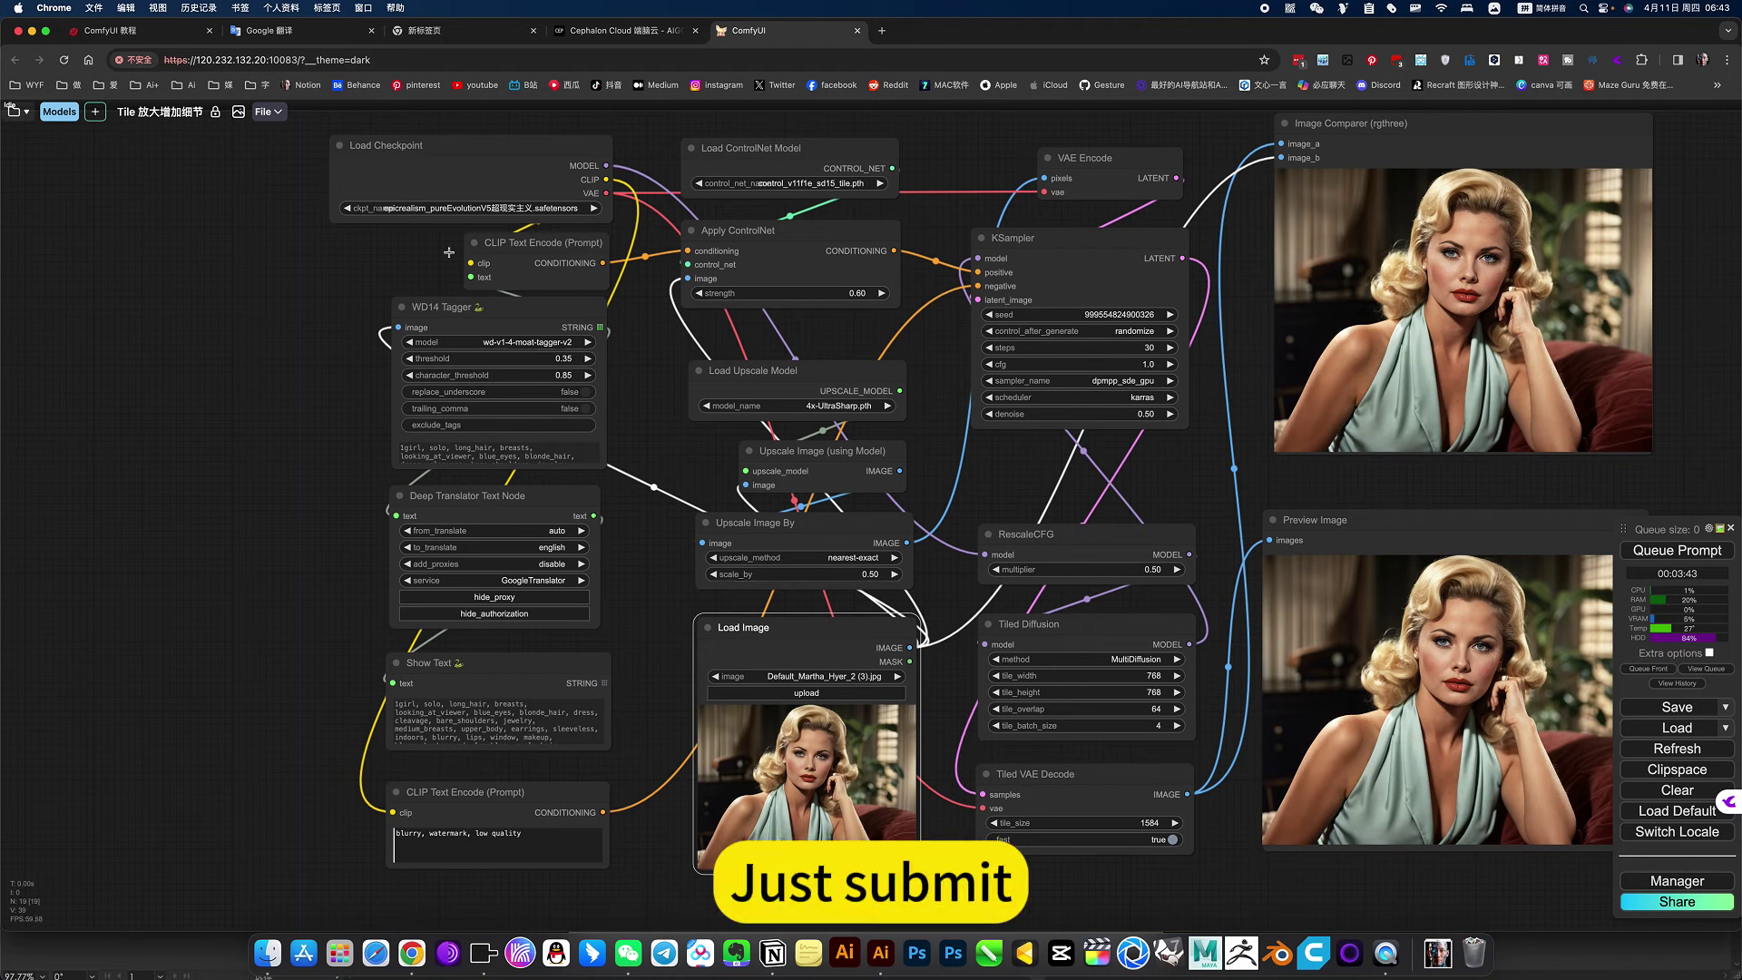
Keep the current checkpoint and queue the workflow to rerun at denoise 0.50
click(513, 205)
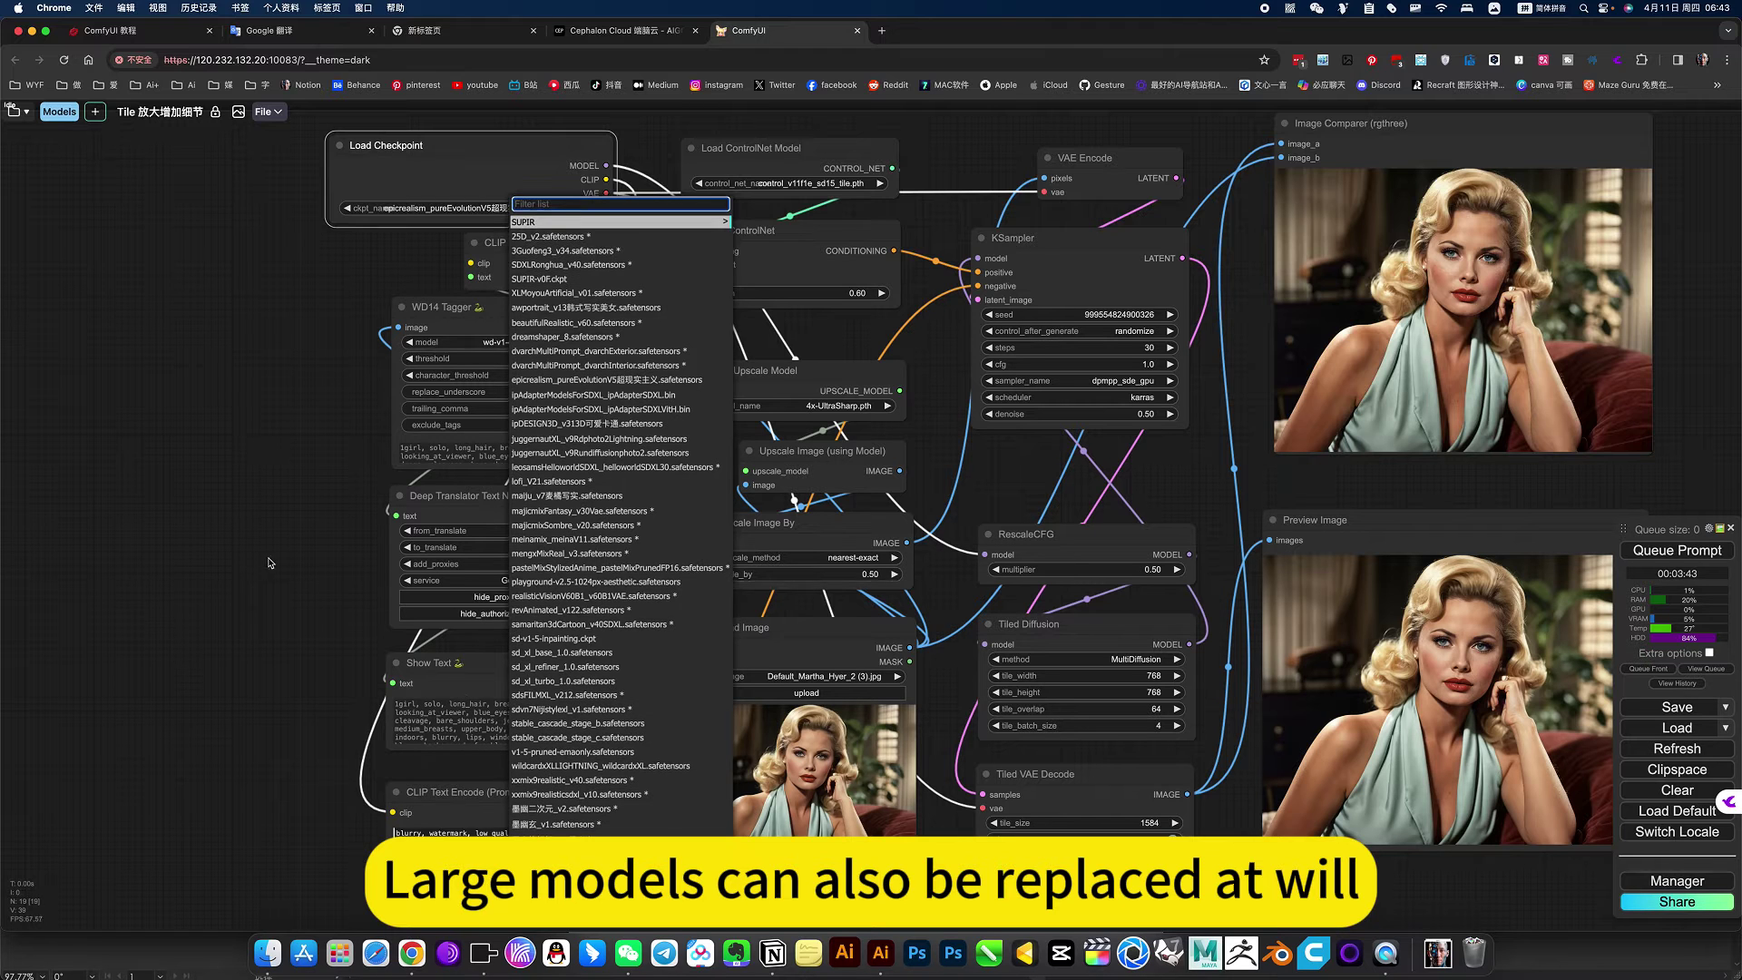
click(311, 512)
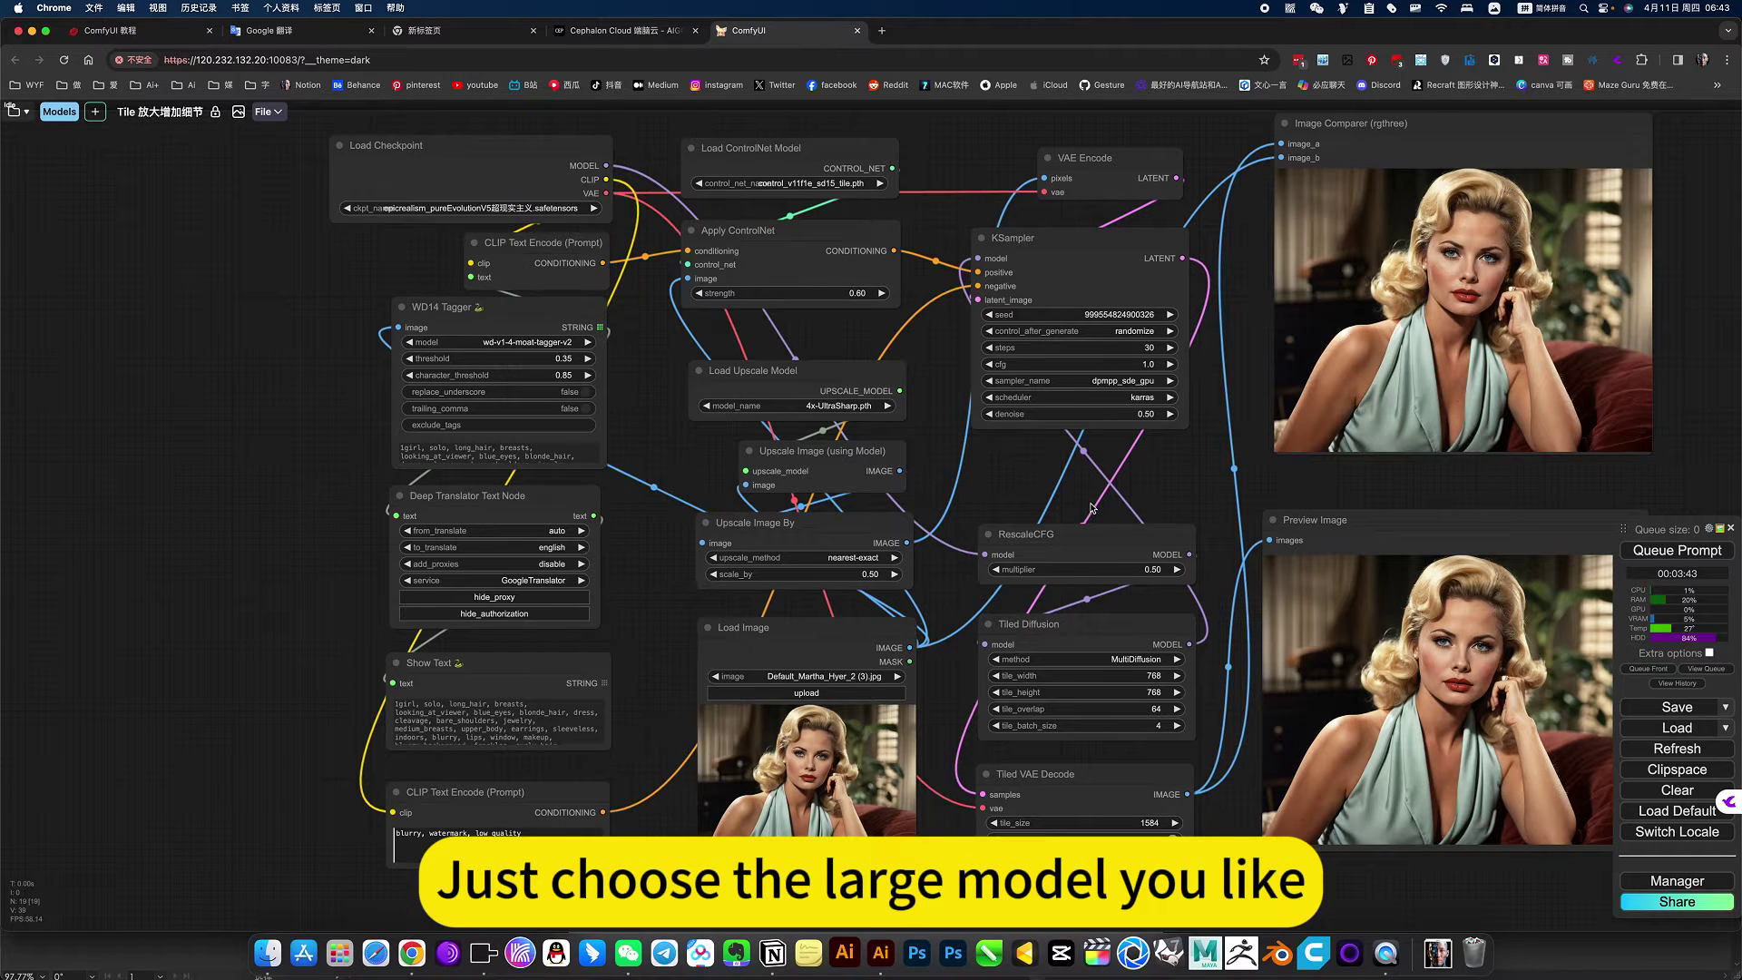
scroll(1164, 481, right, 10)
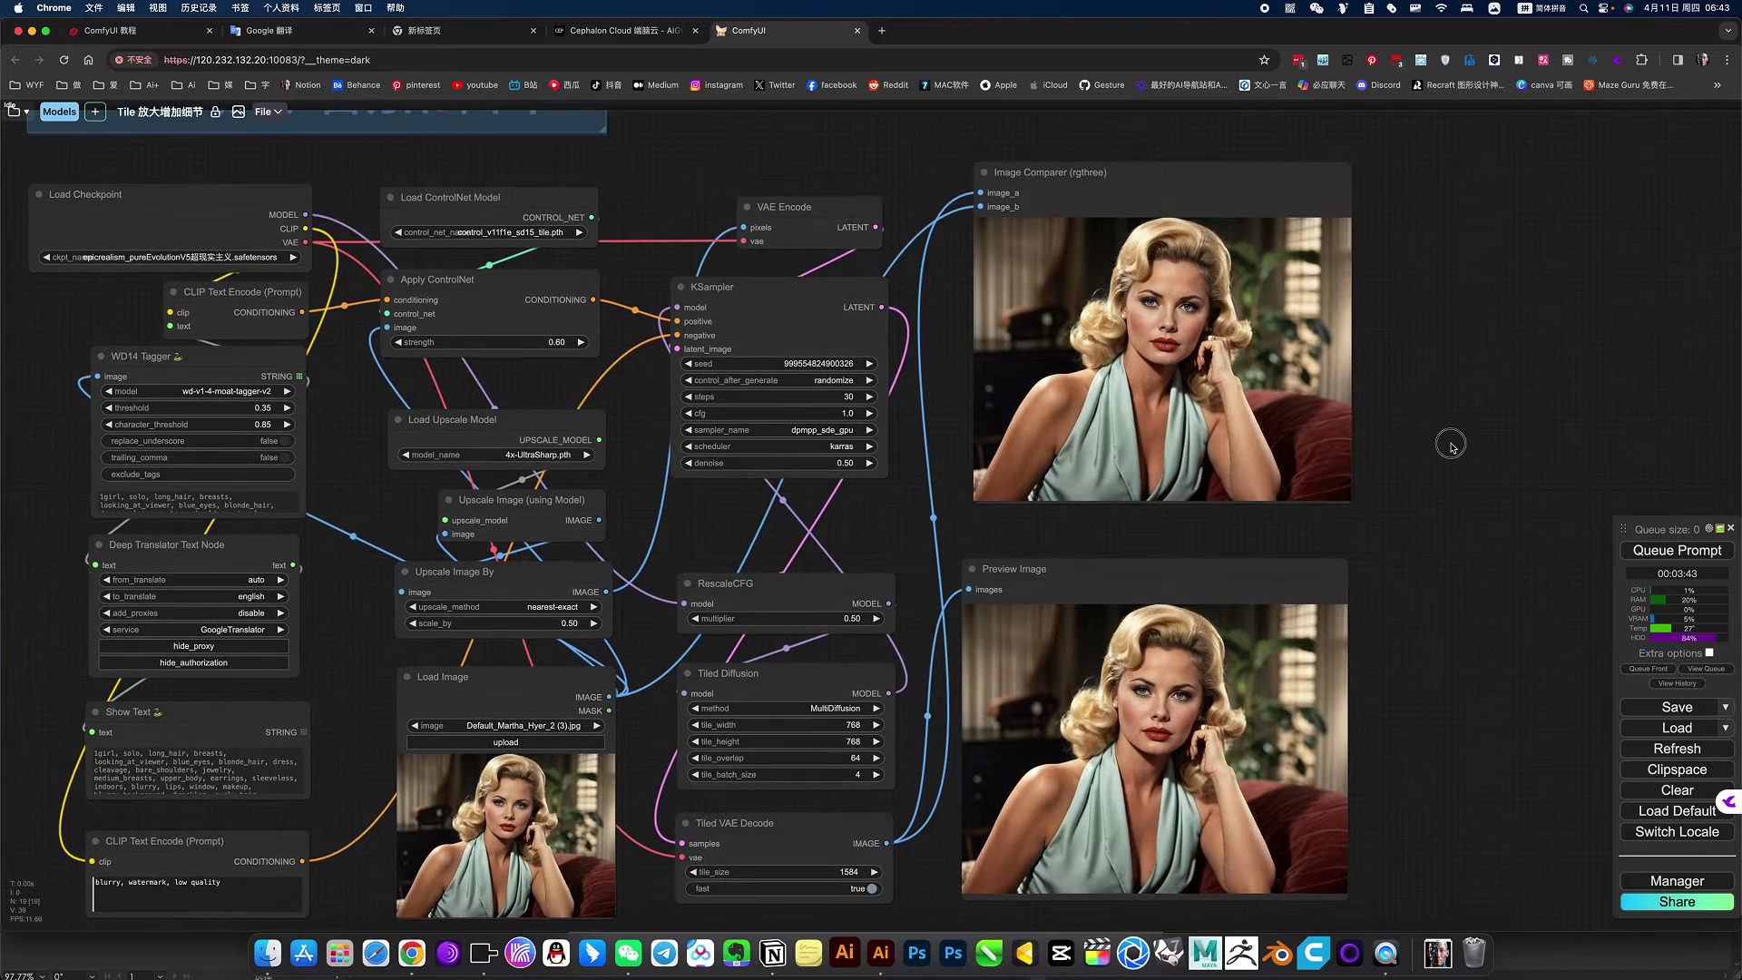
drag(1464, 417, 1425, 502)
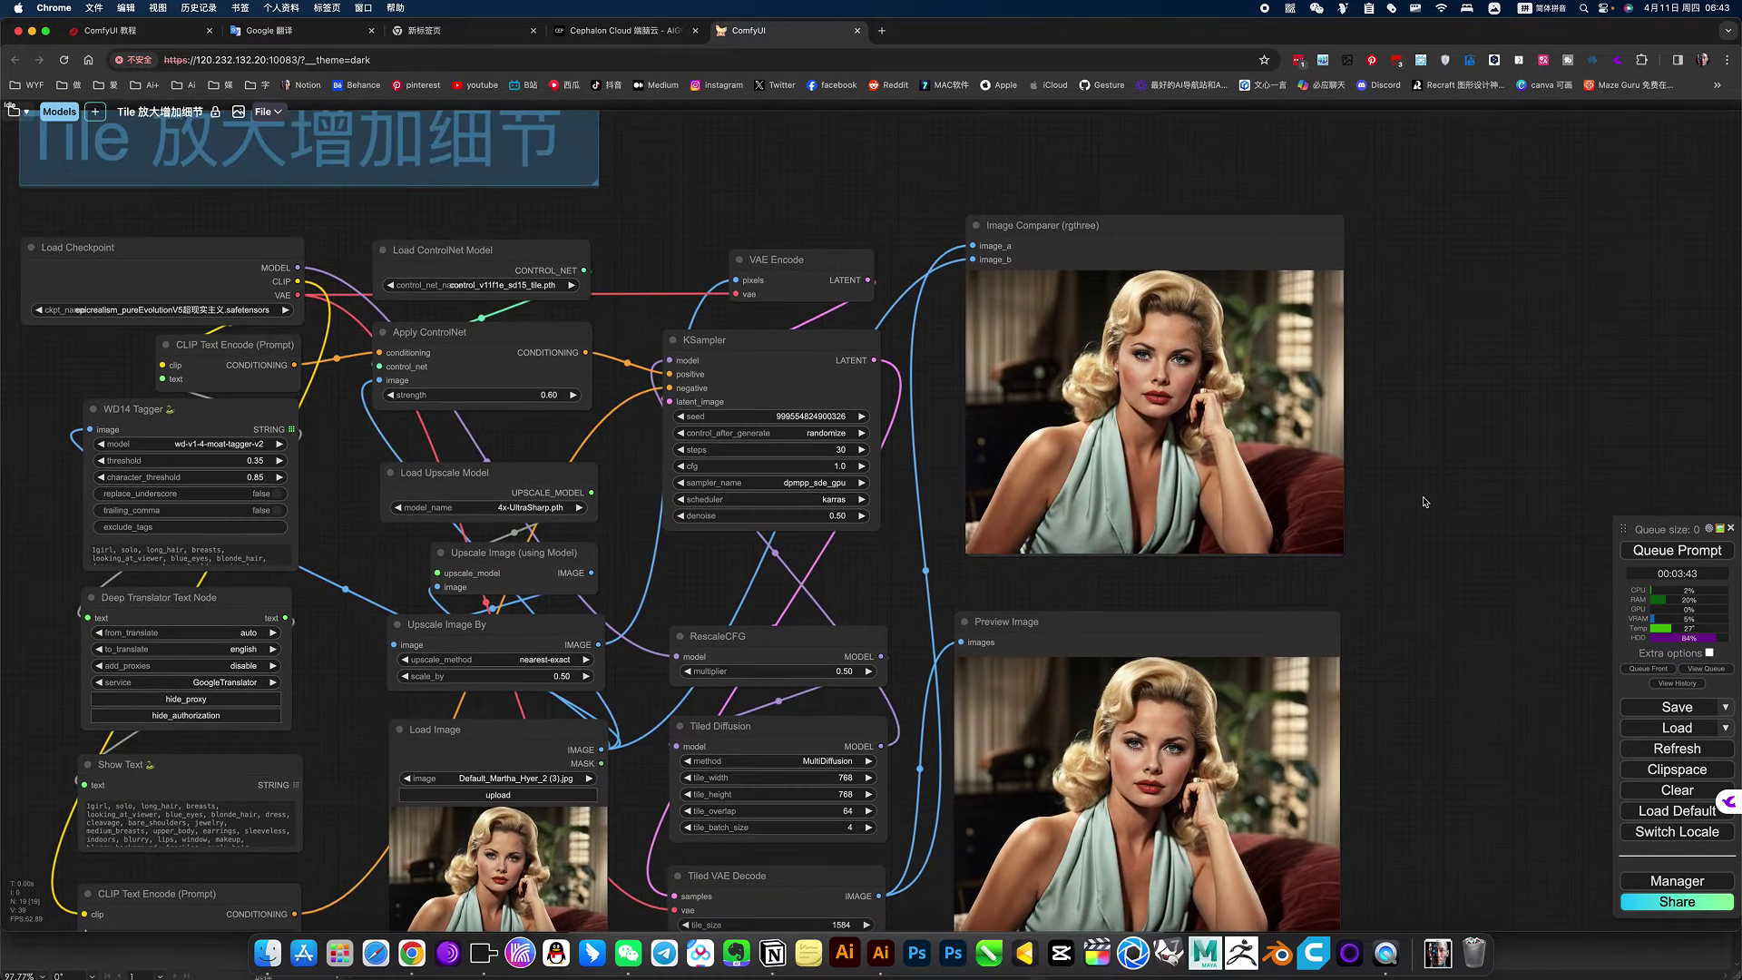
click(1654, 552)
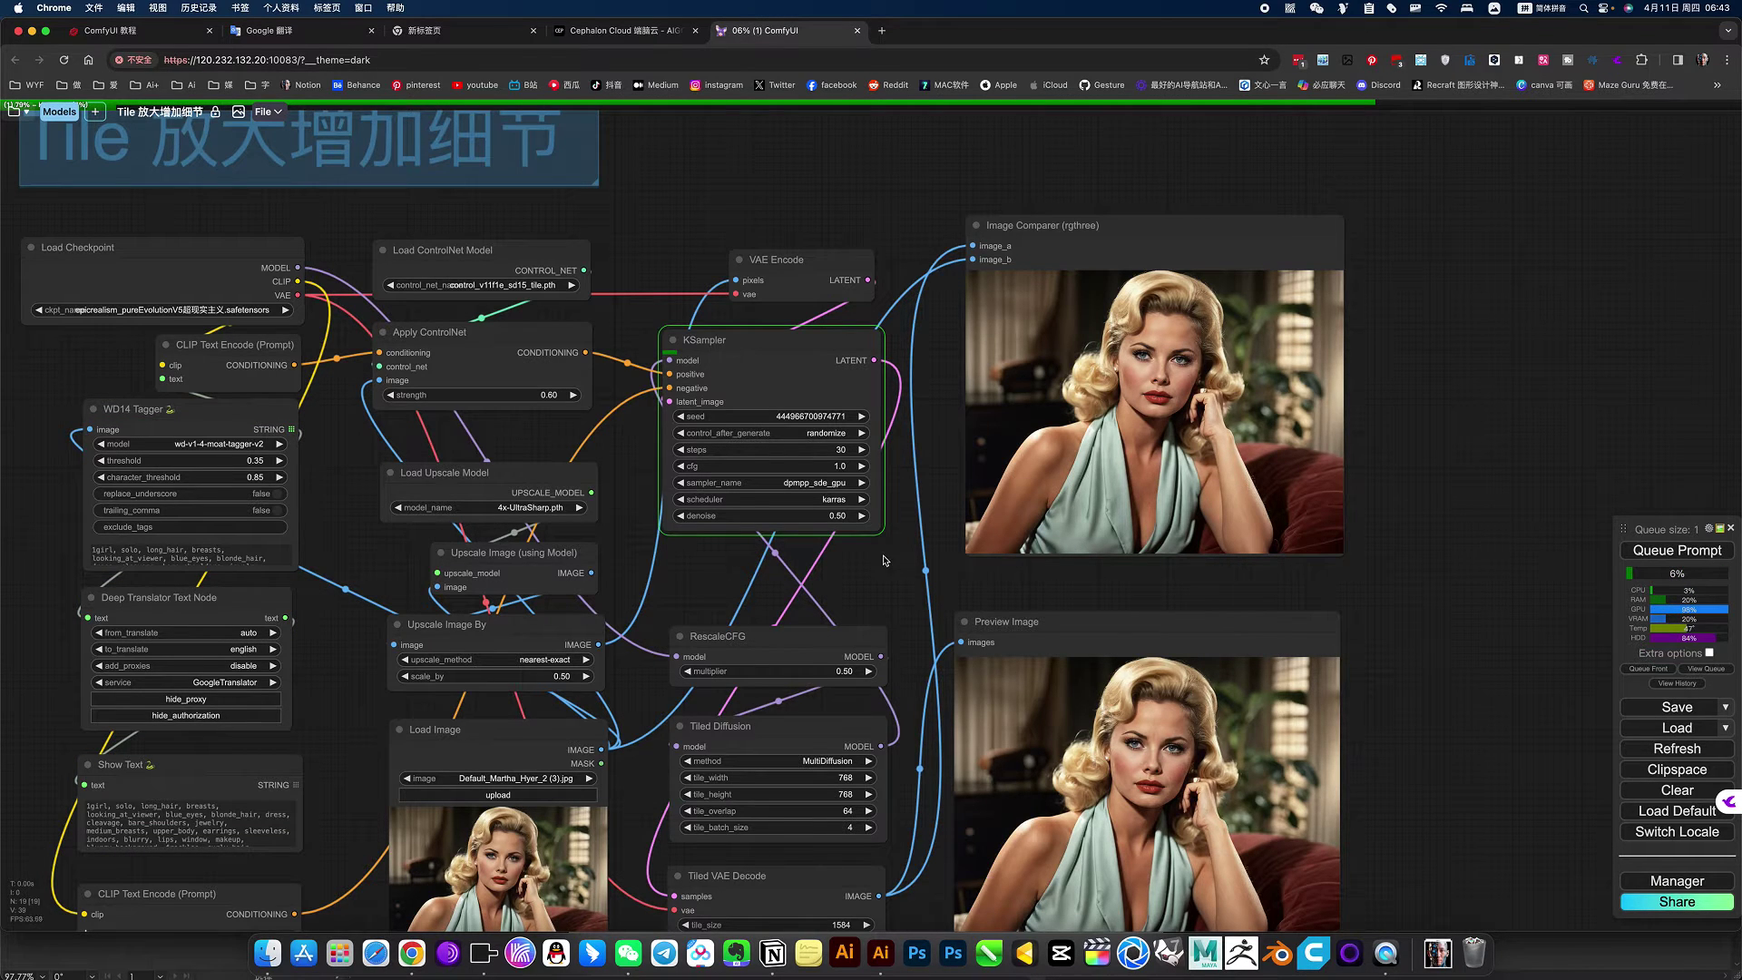
Watch the denoise-0.50 run finish while panning across KSampler, Image Comparer and Preview Image
scroll(923, 554, up, 1)
scroll(943, 527, up, 1)
scroll(971, 481, up, 2)
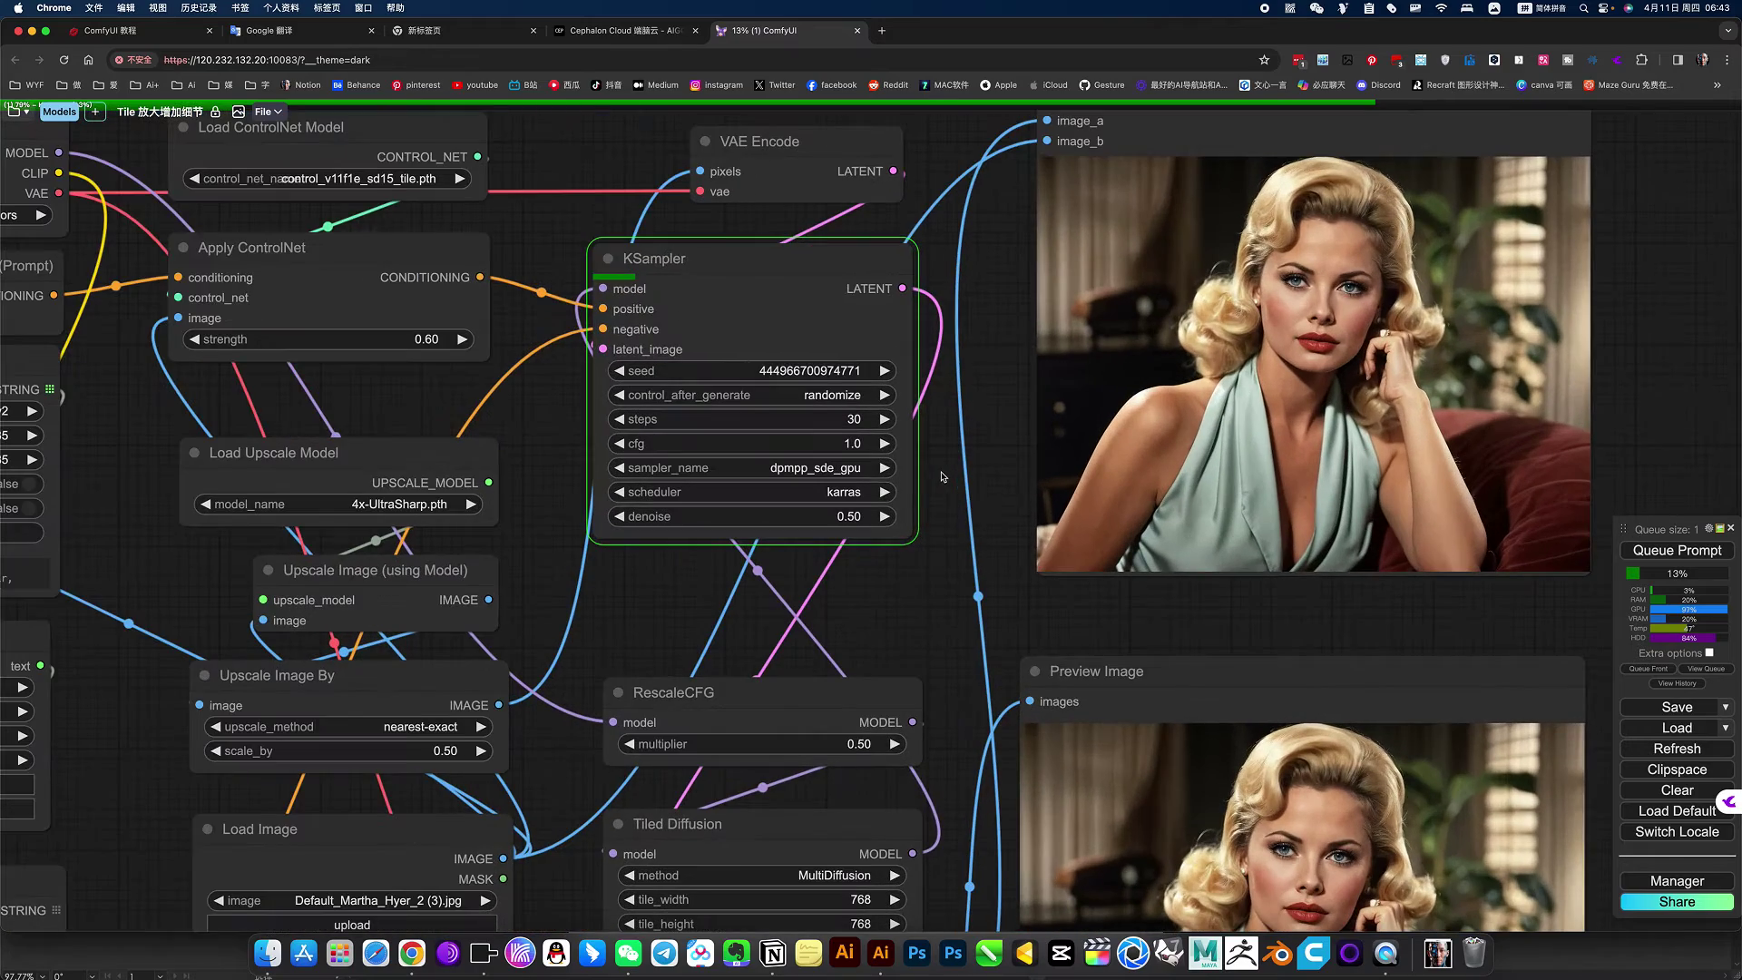
scroll(1225, 390, right, 5)
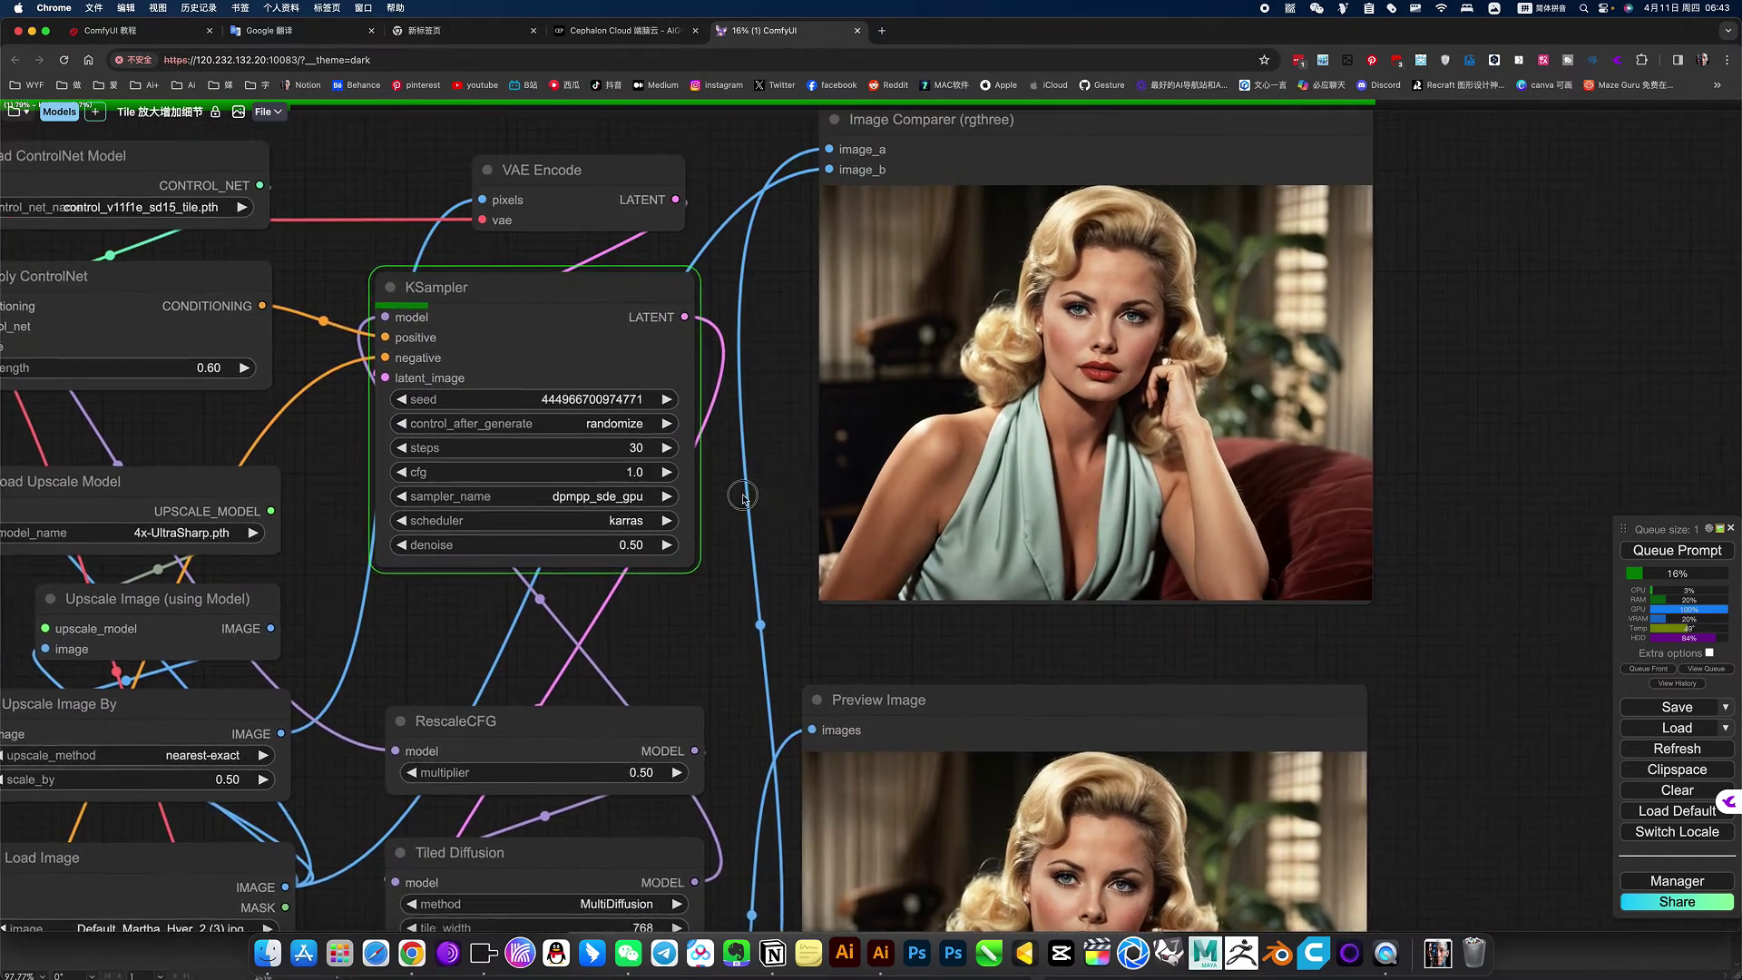
drag(1438, 338, 1440, 397)
scroll(1440, 396, up, 4)
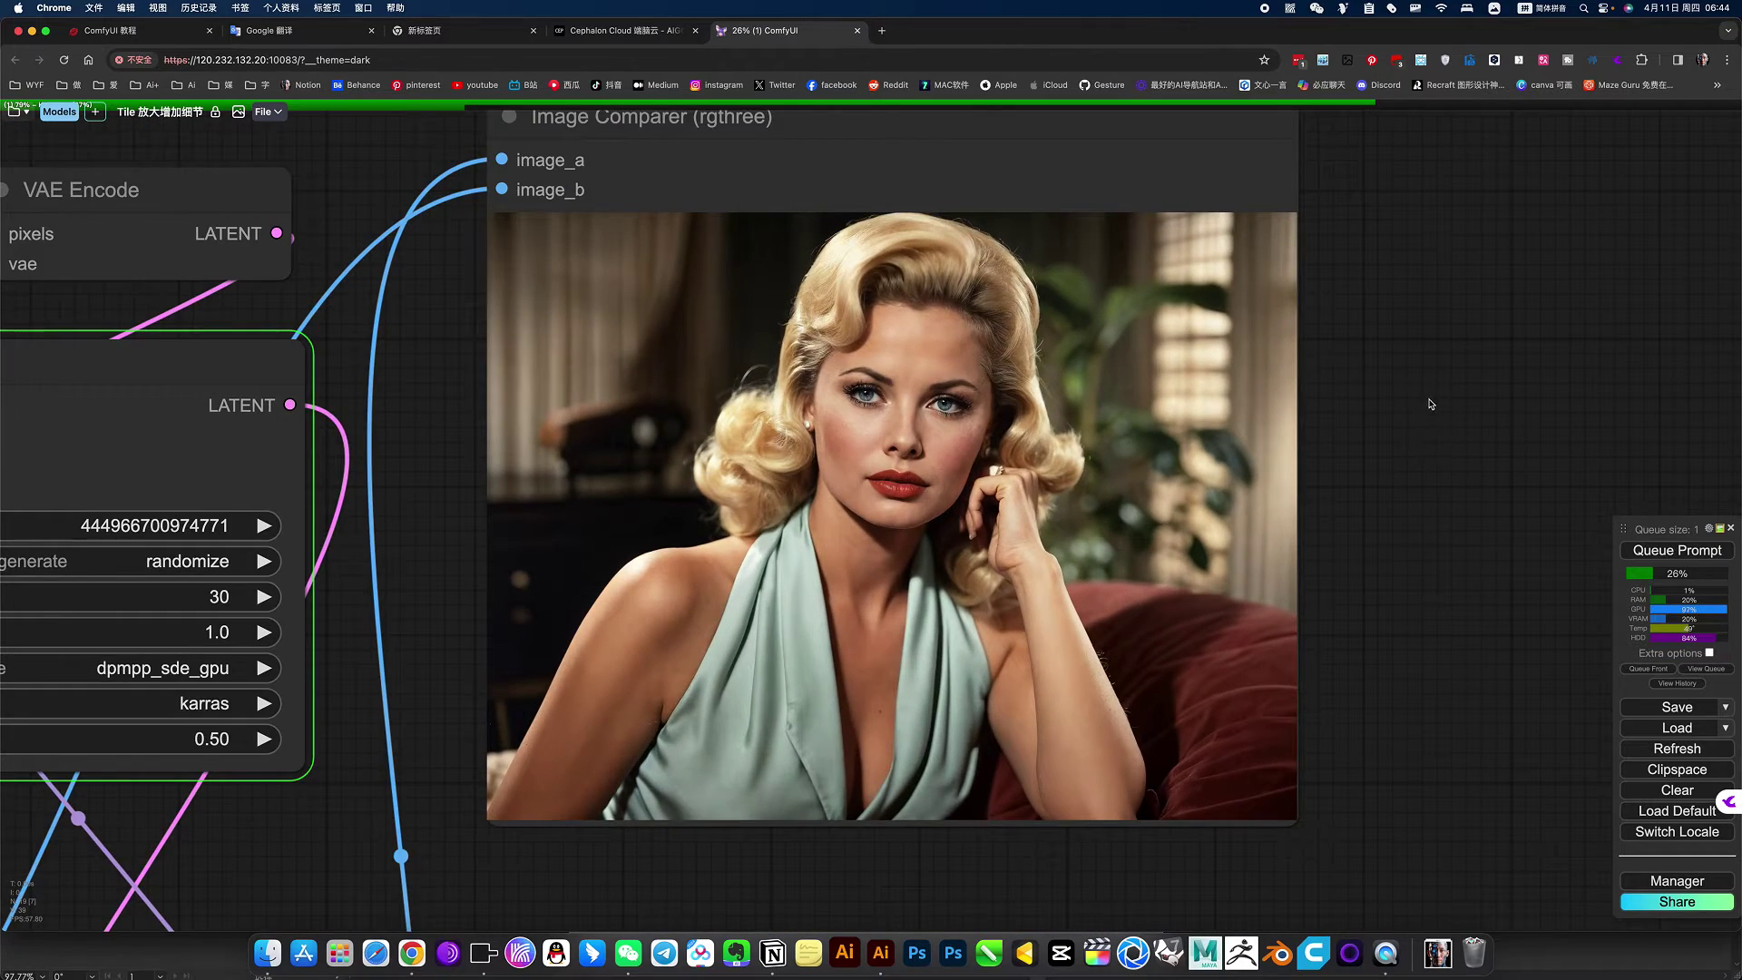
drag(1431, 403, 1550, 355)
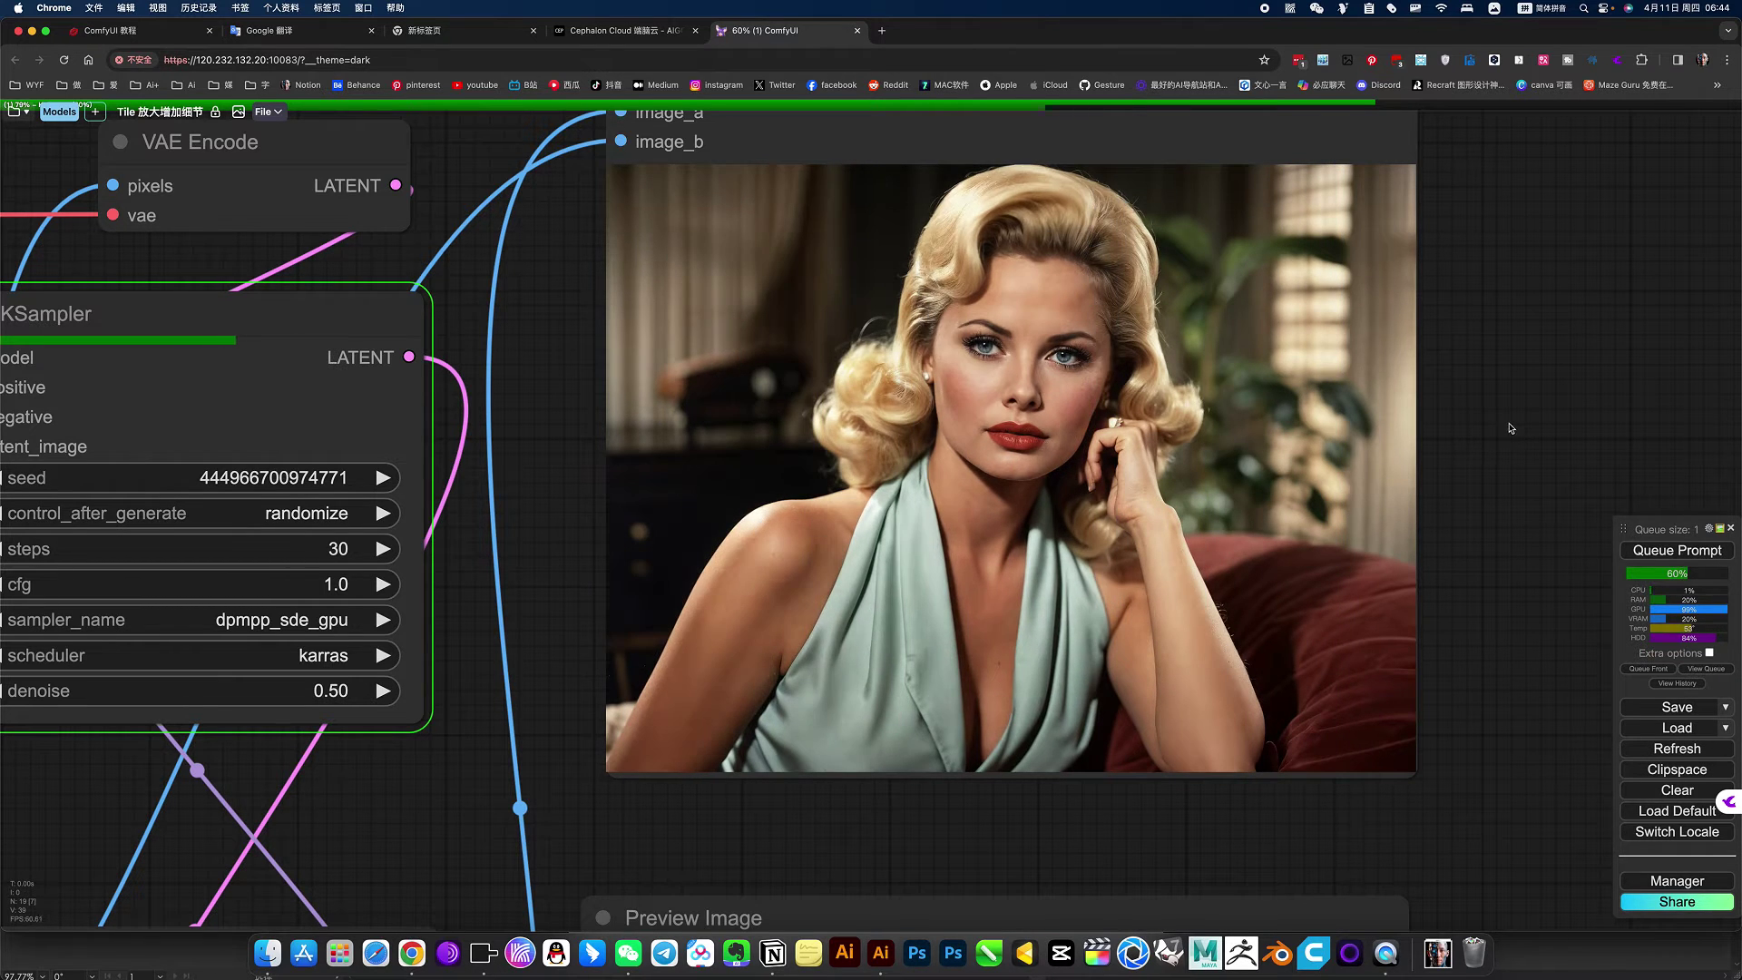
drag(1489, 427, 1586, 410)
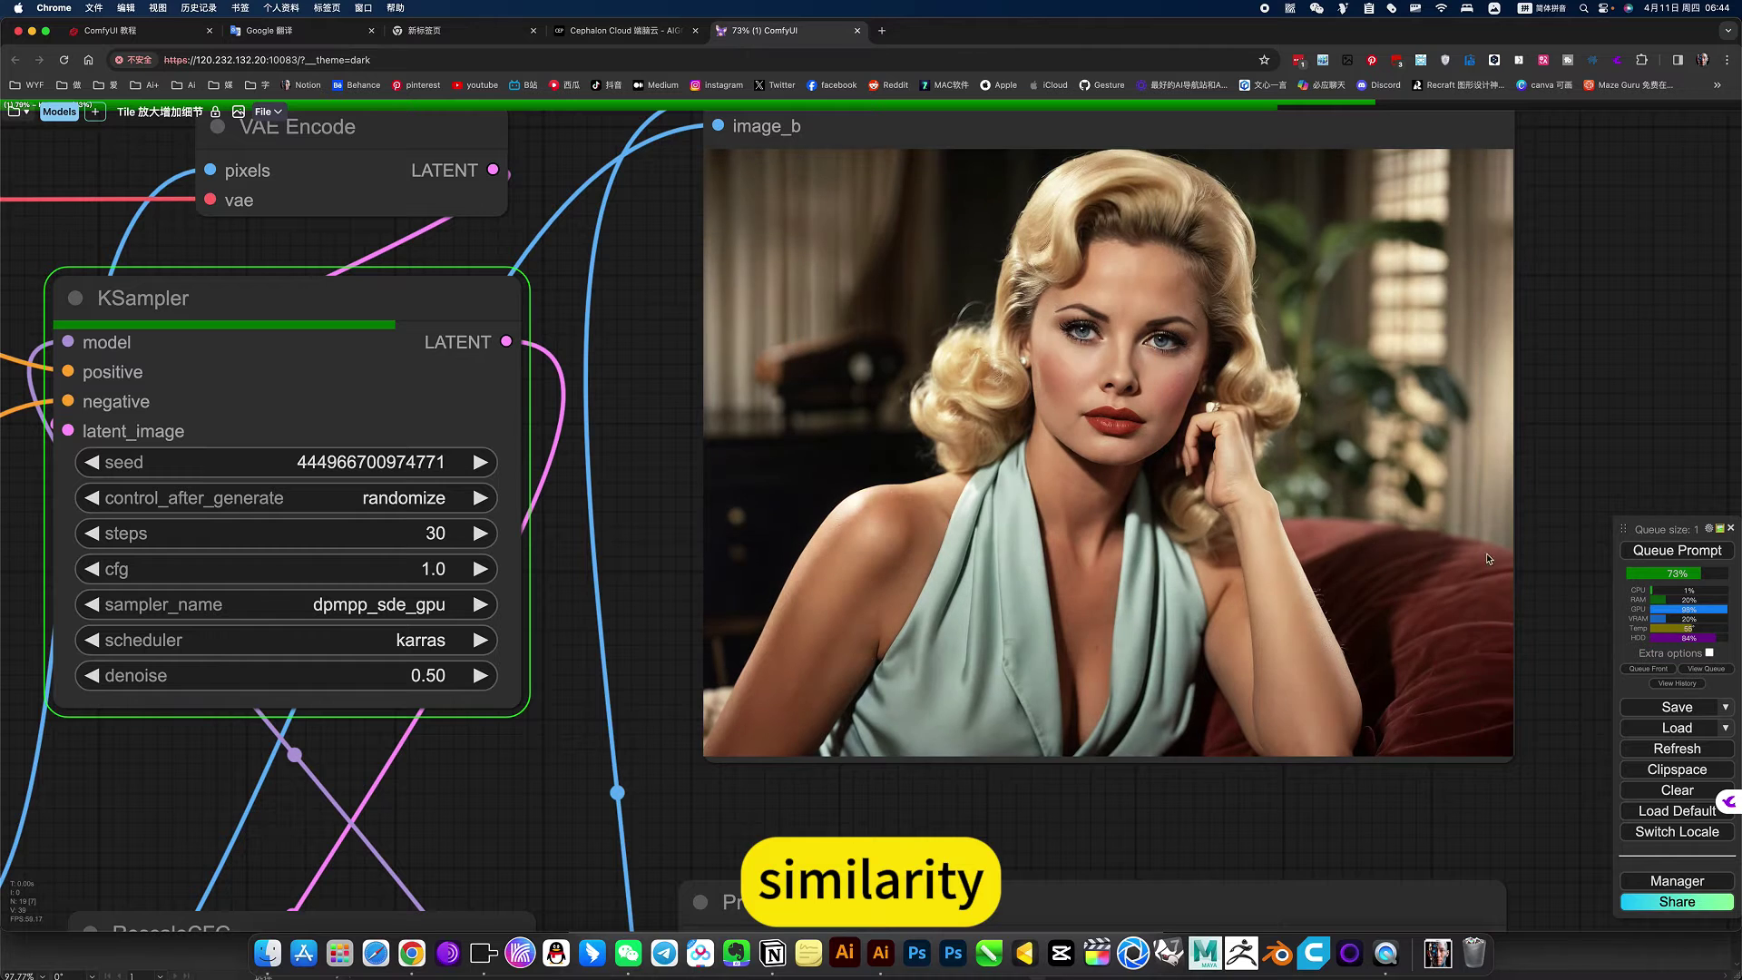
scroll(1543, 666, up, 4)
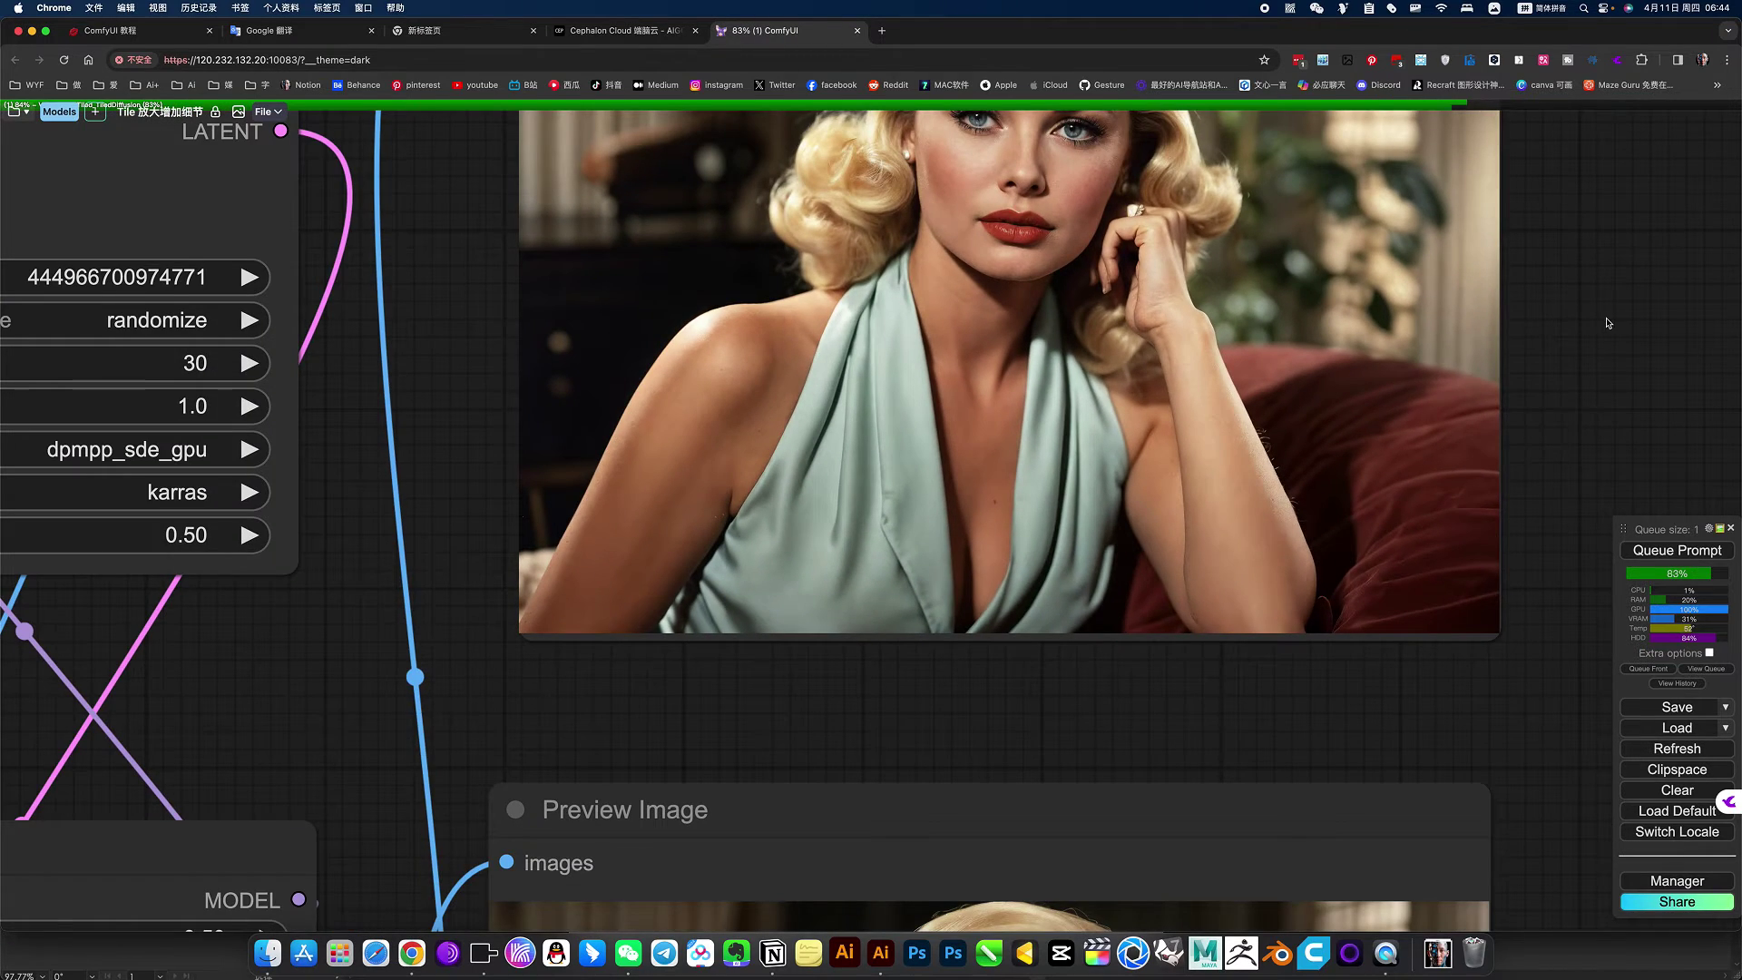
drag(1608, 323, 1575, 471)
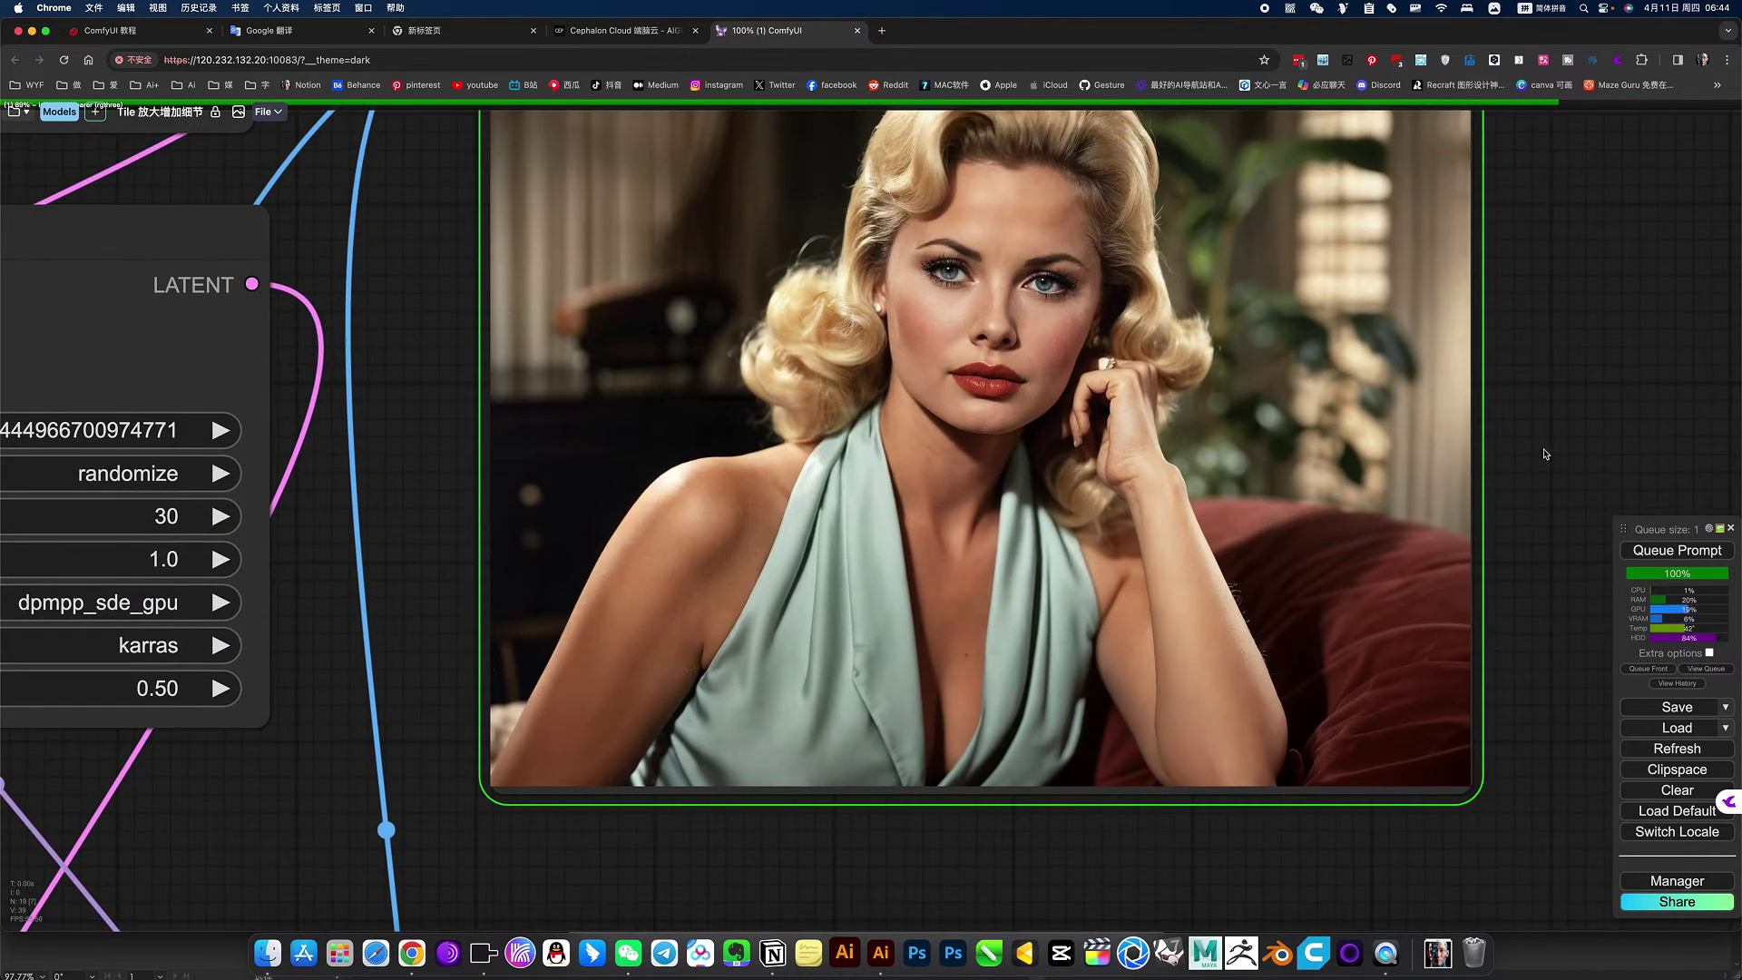
scroll(1624, 362, down, 5)
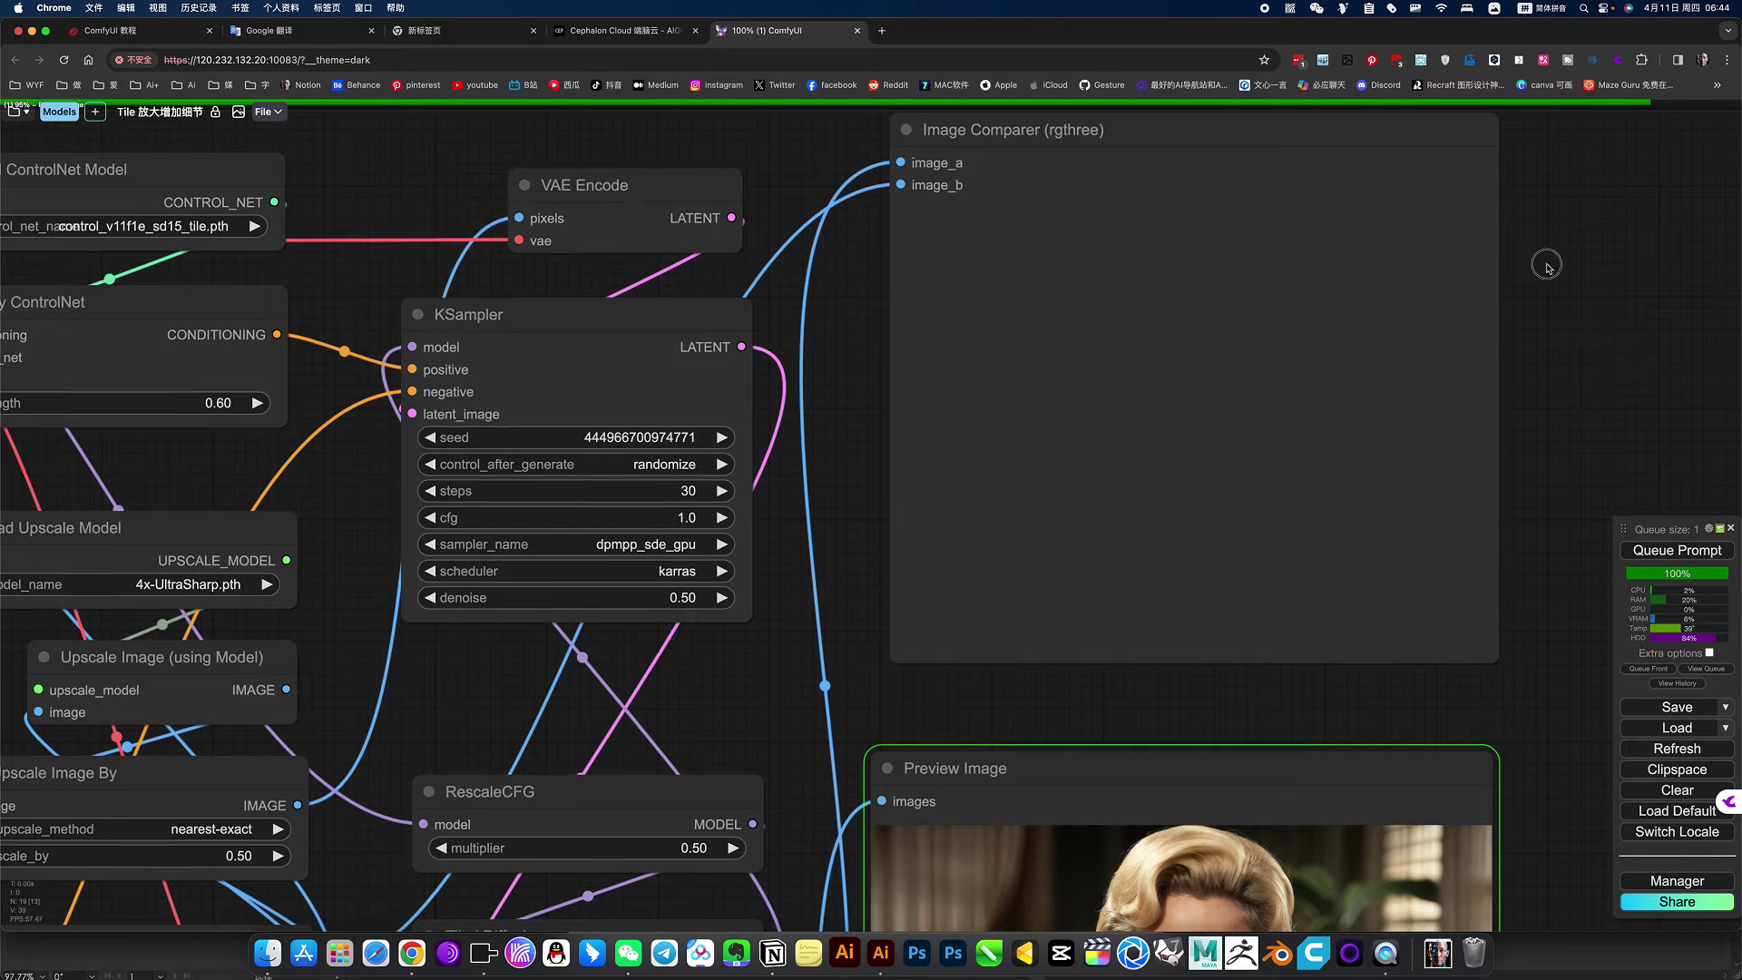
Zoom into the Image Comparer to compare original and upscaled faces
scroll(1497, 363, down, 3)
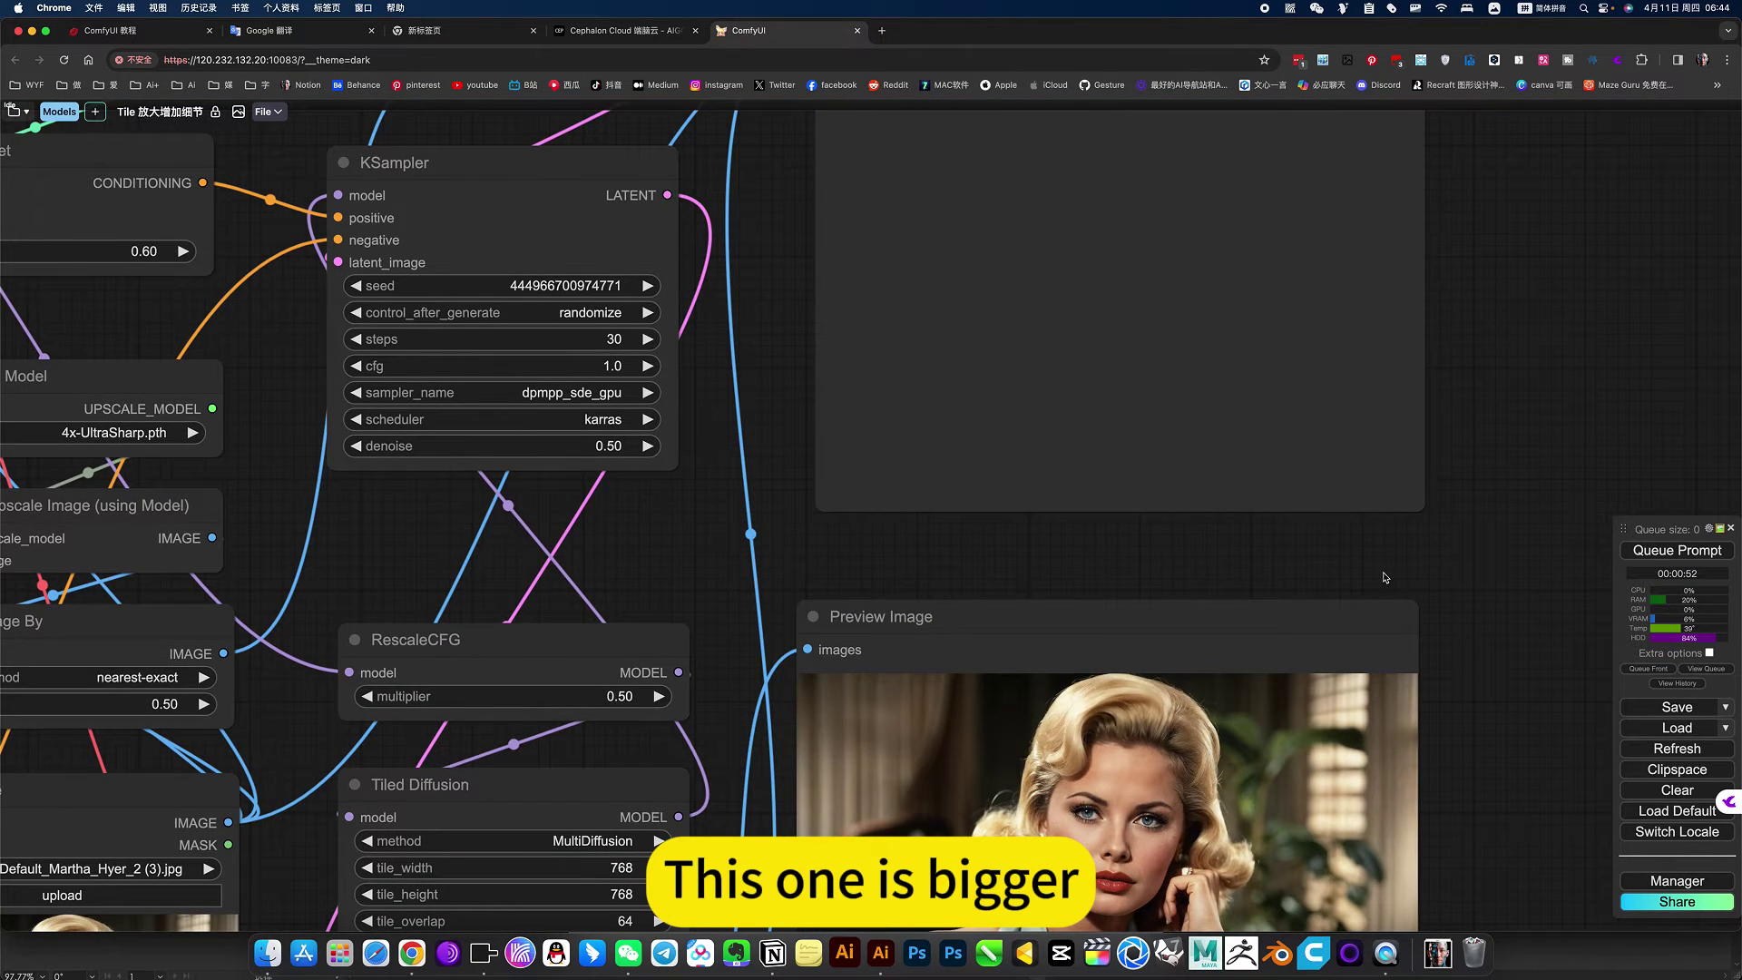
scroll(1470, 427, down, 5)
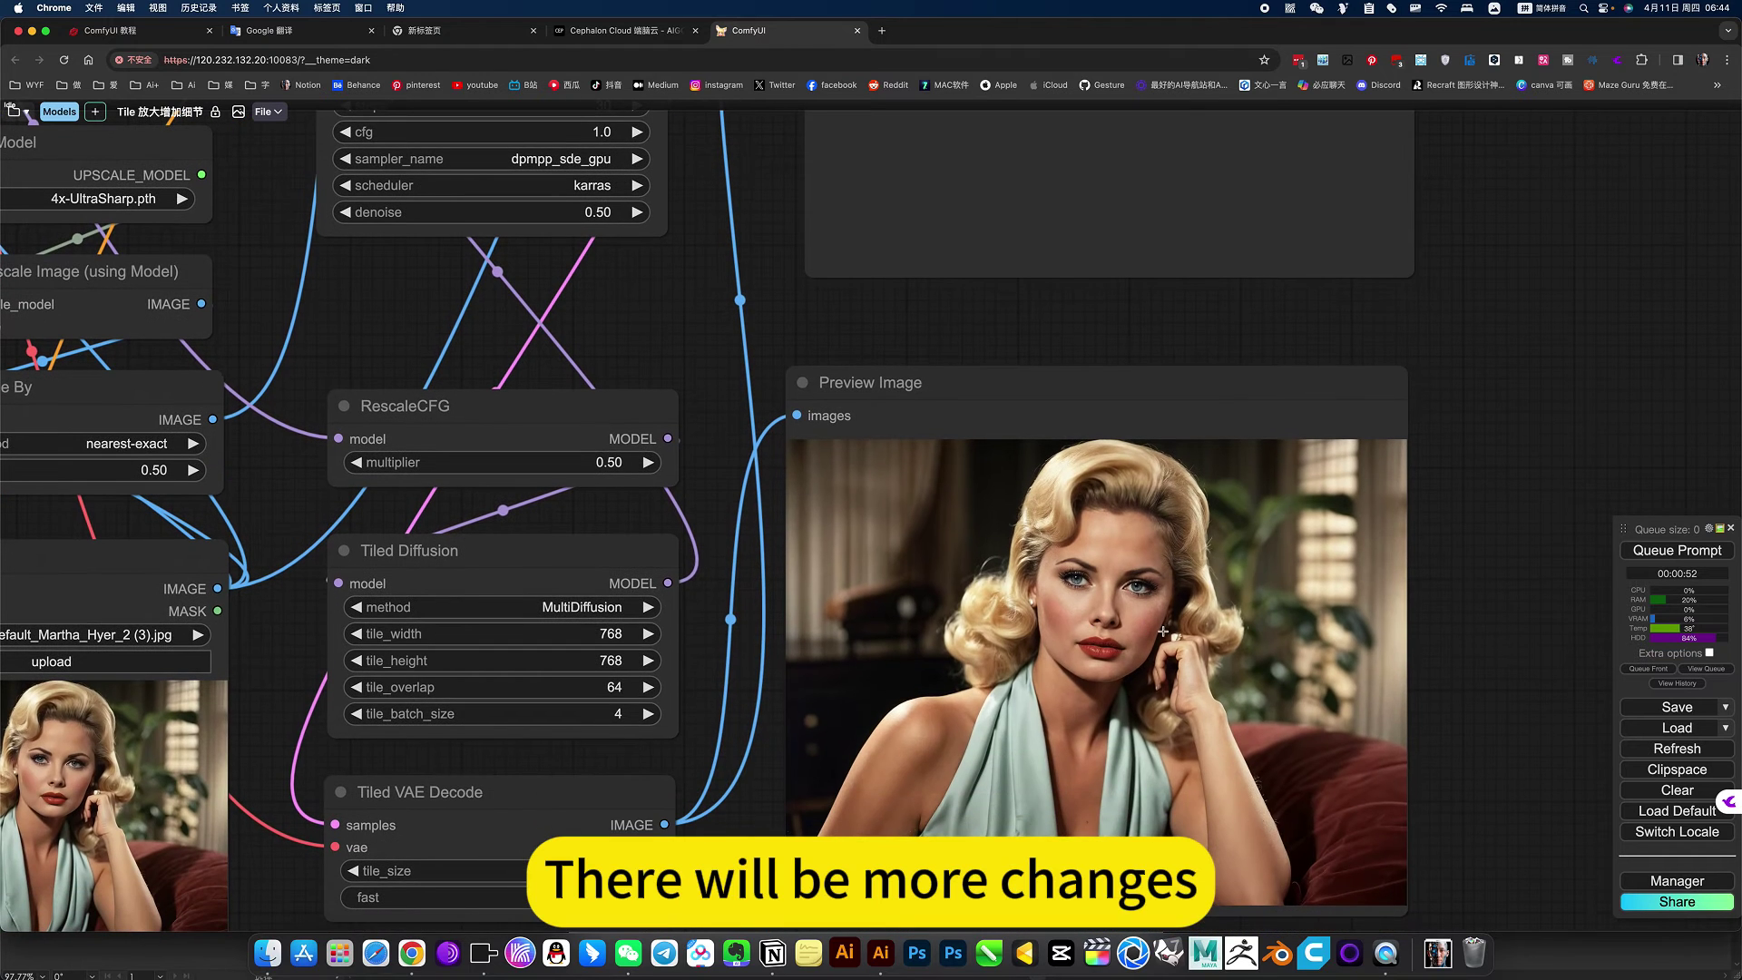
scroll(1436, 357, up, 7)
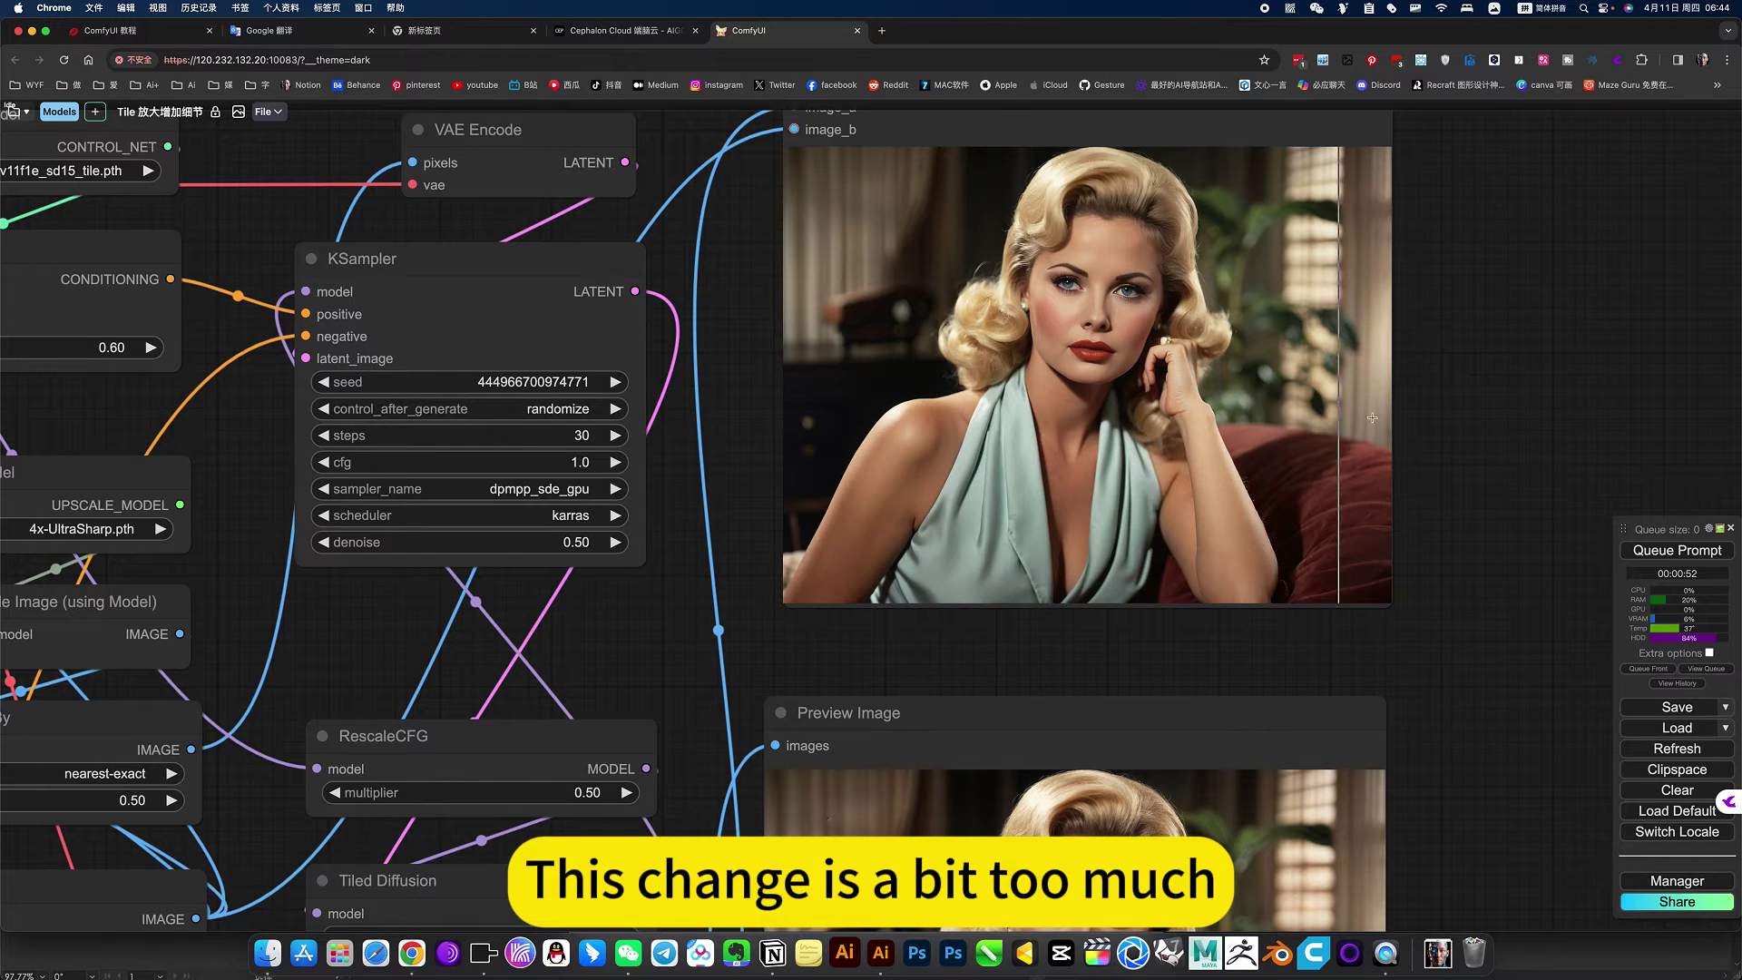
scroll(1122, 446, up, 5)
scroll(1109, 426, up, 2)
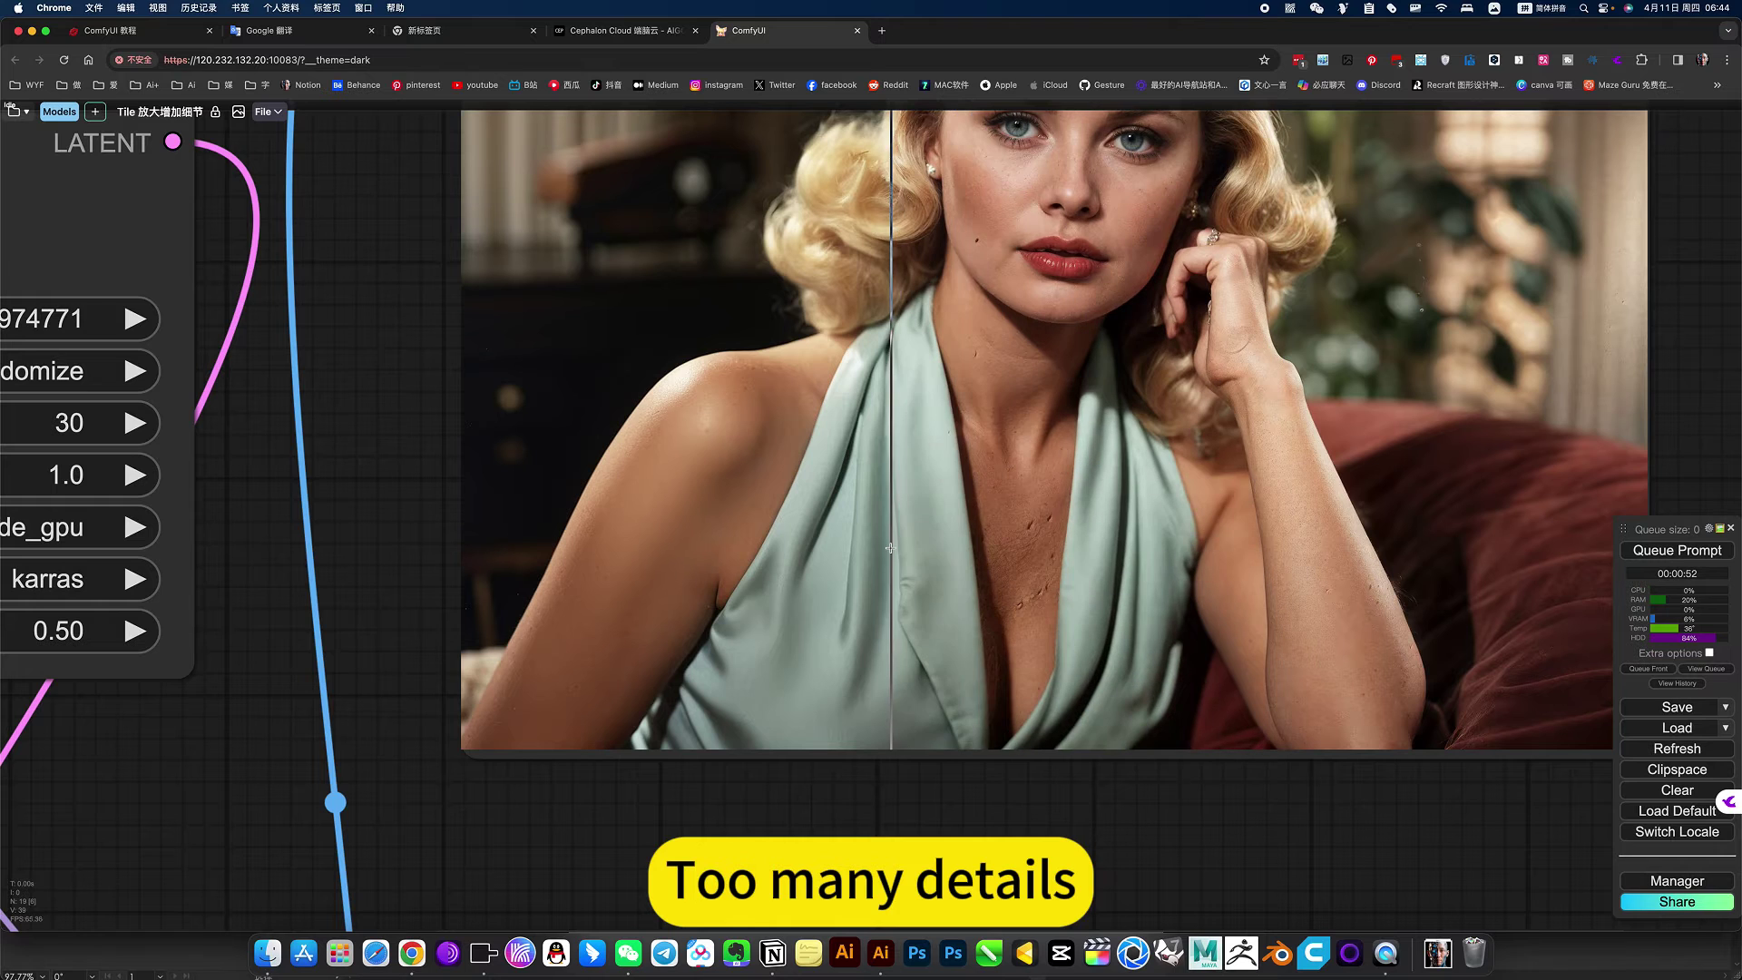
drag(1358, 808, 1063, 873)
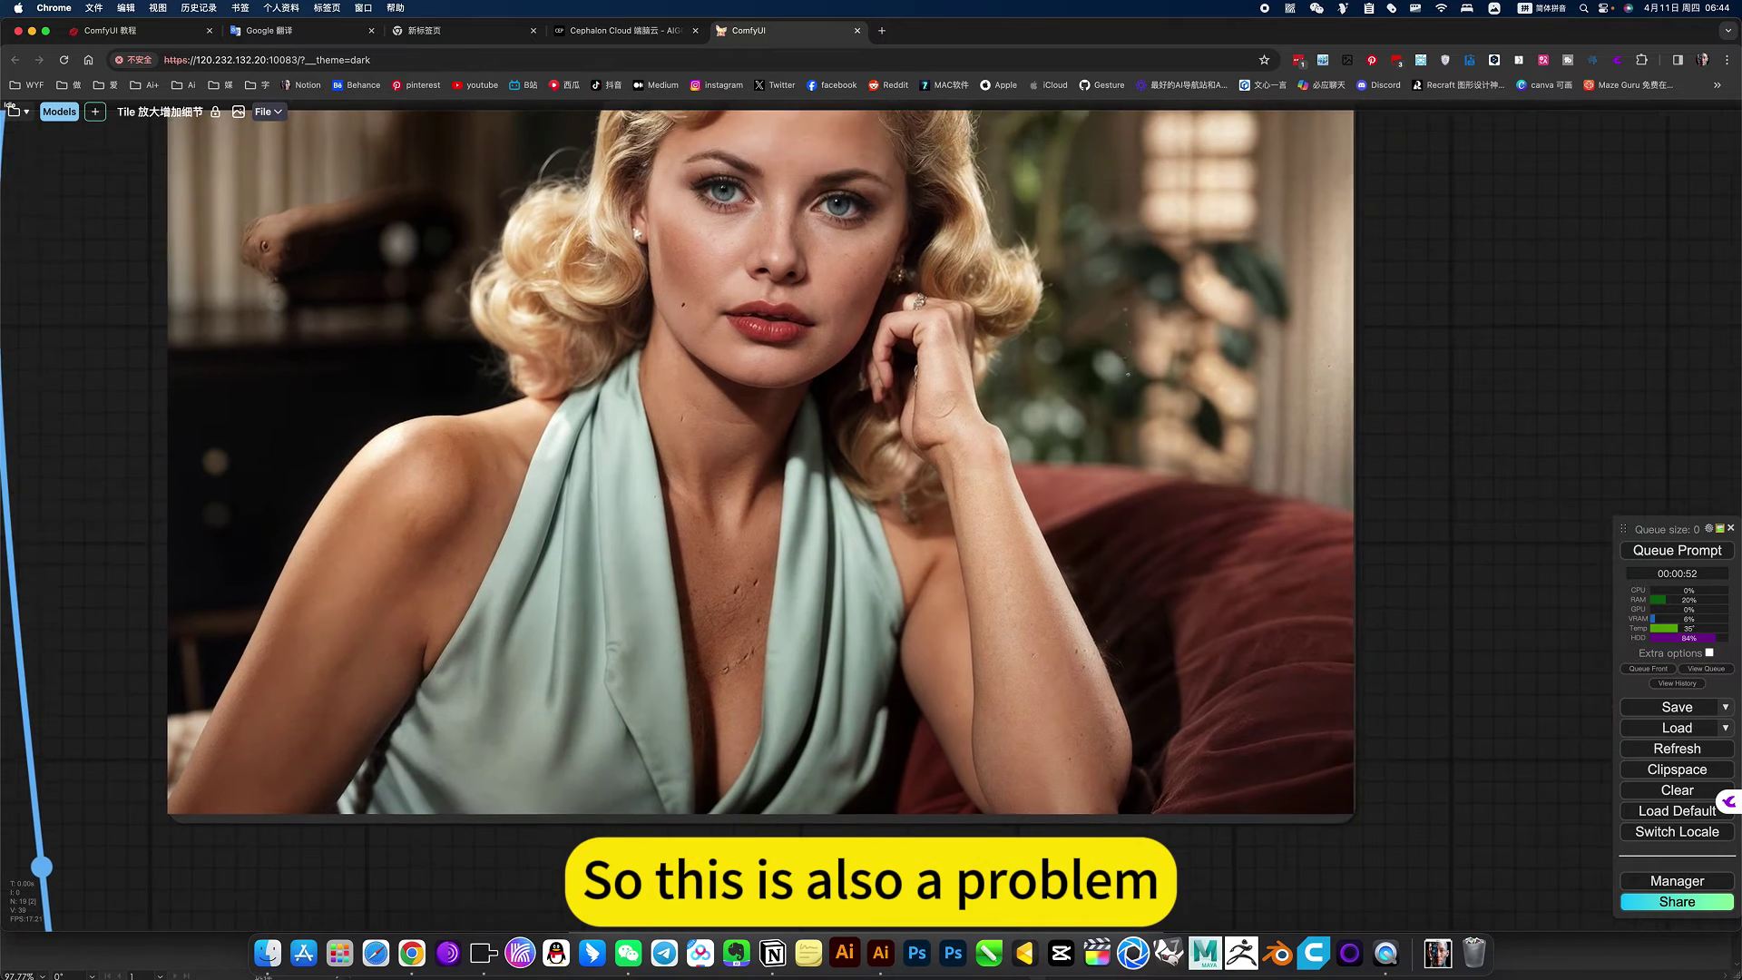
scroll(1470, 587, up, 2)
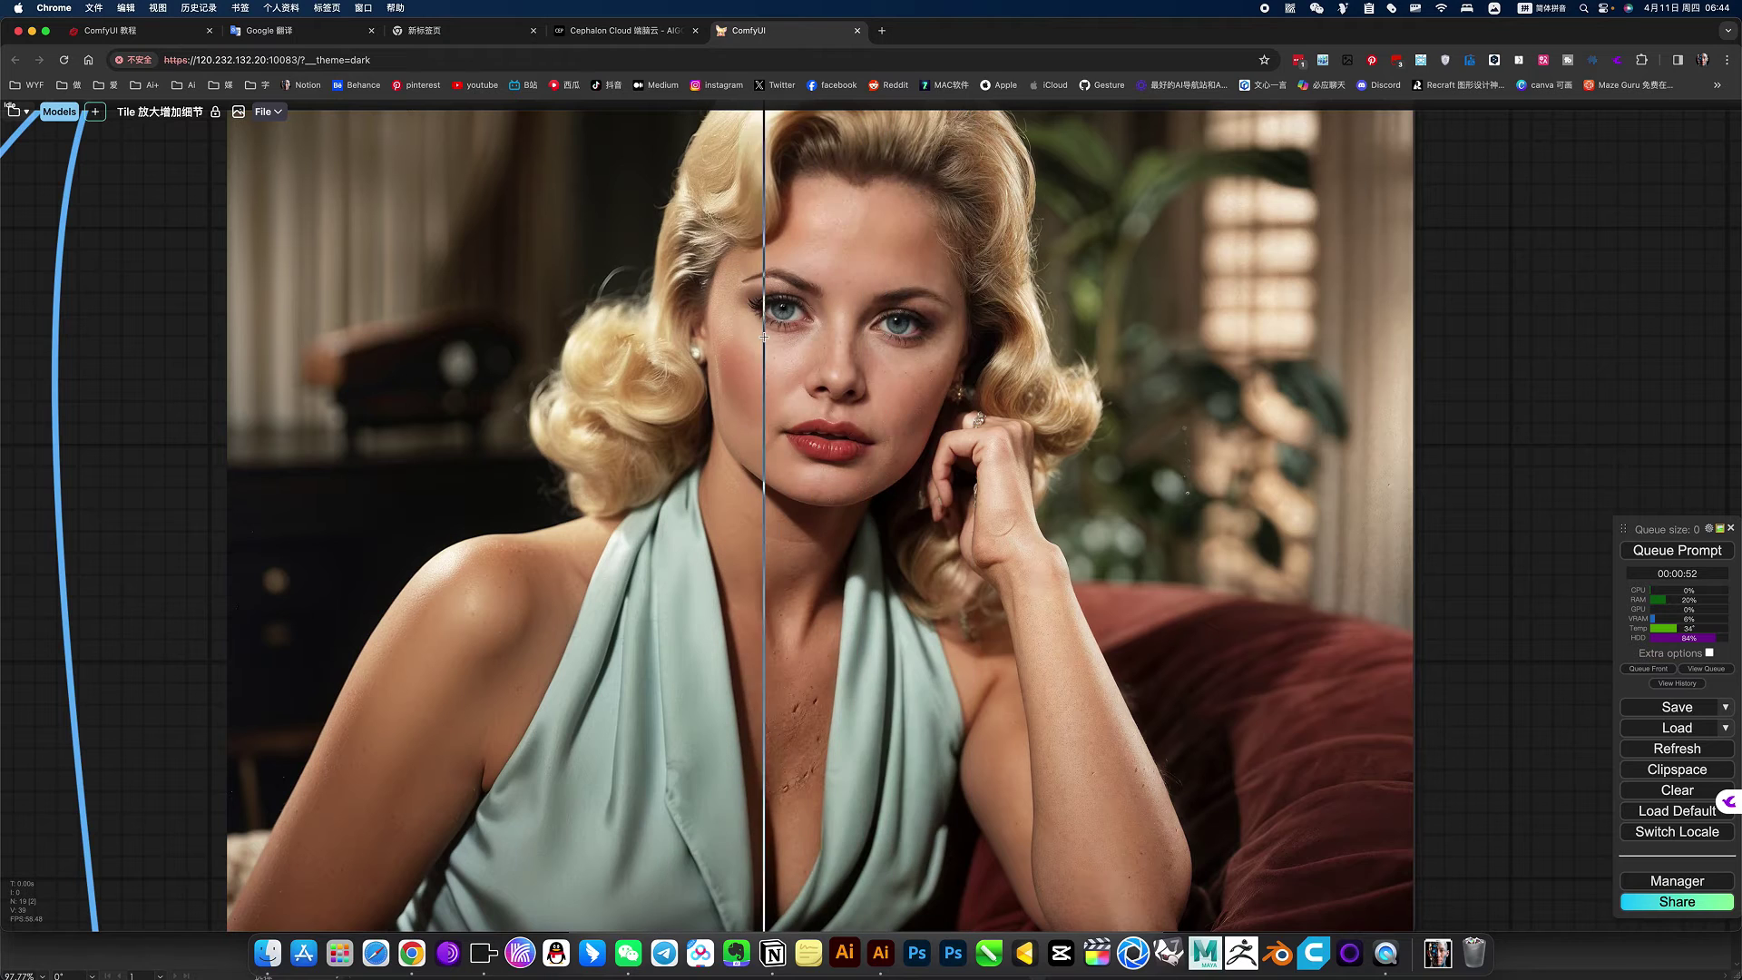
scroll(836, 305, up, 1)
scroll(836, 306, up, 1)
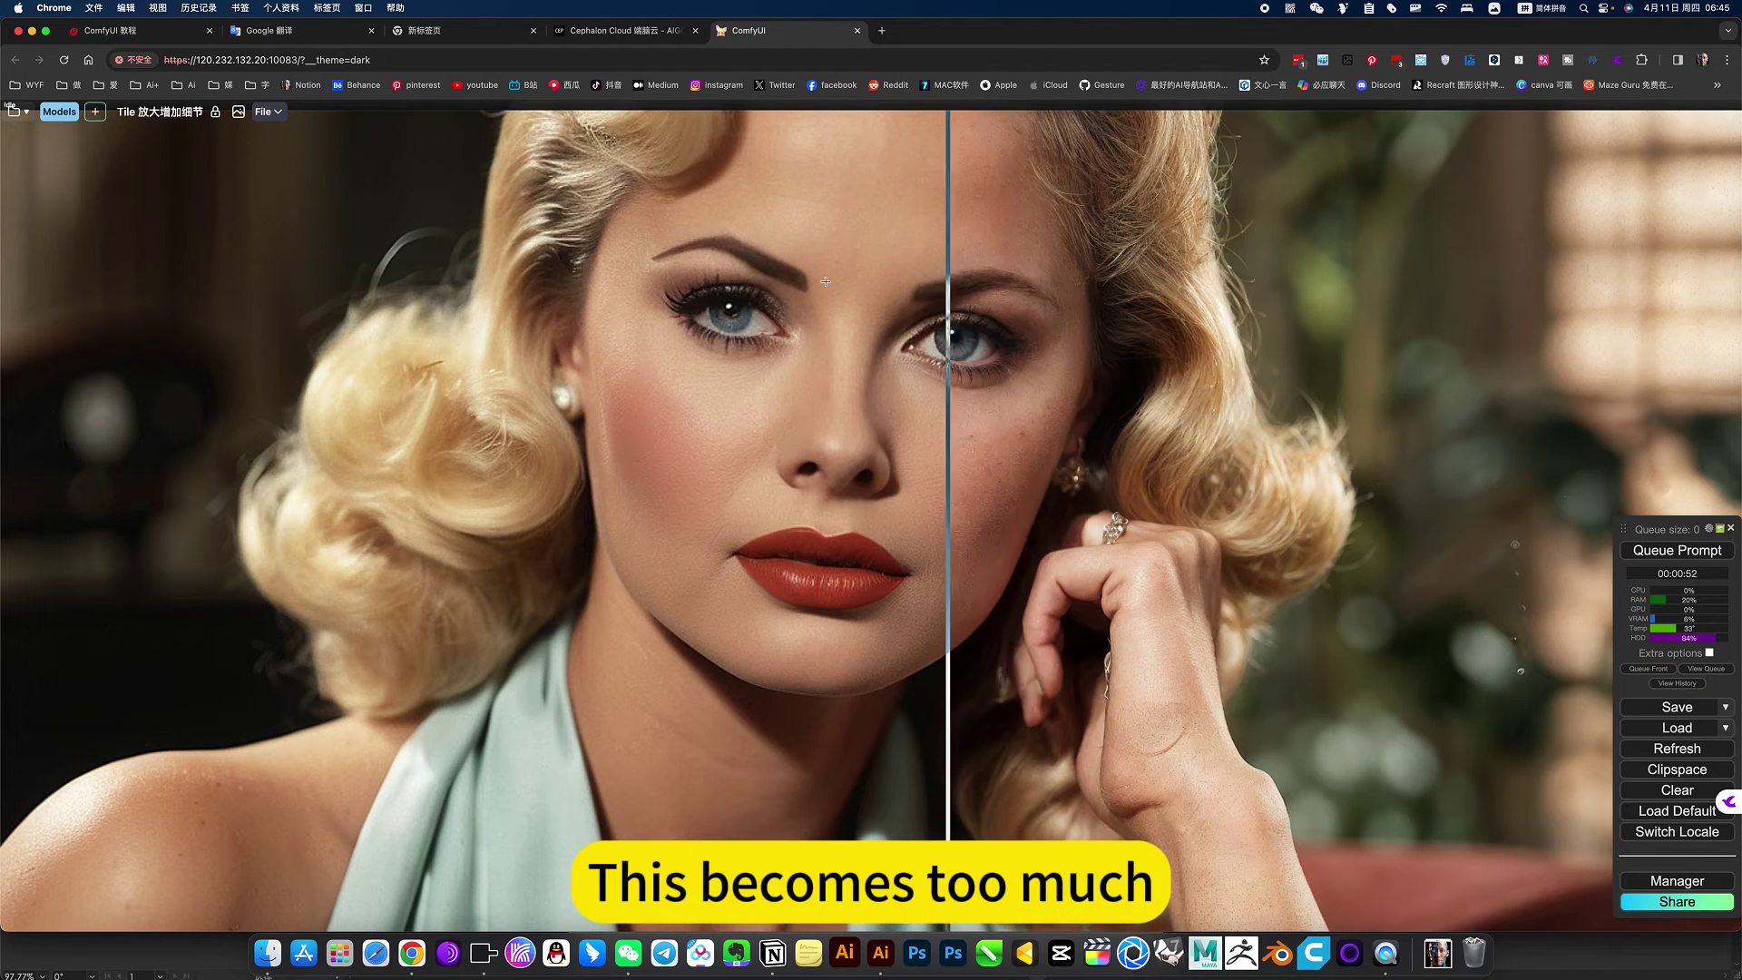
Zoom out past Tiled Diffusion and Load Checkpoint to view the whole workflow
scroll(1299, 324, down, 4)
scroll(1298, 324, down, 2)
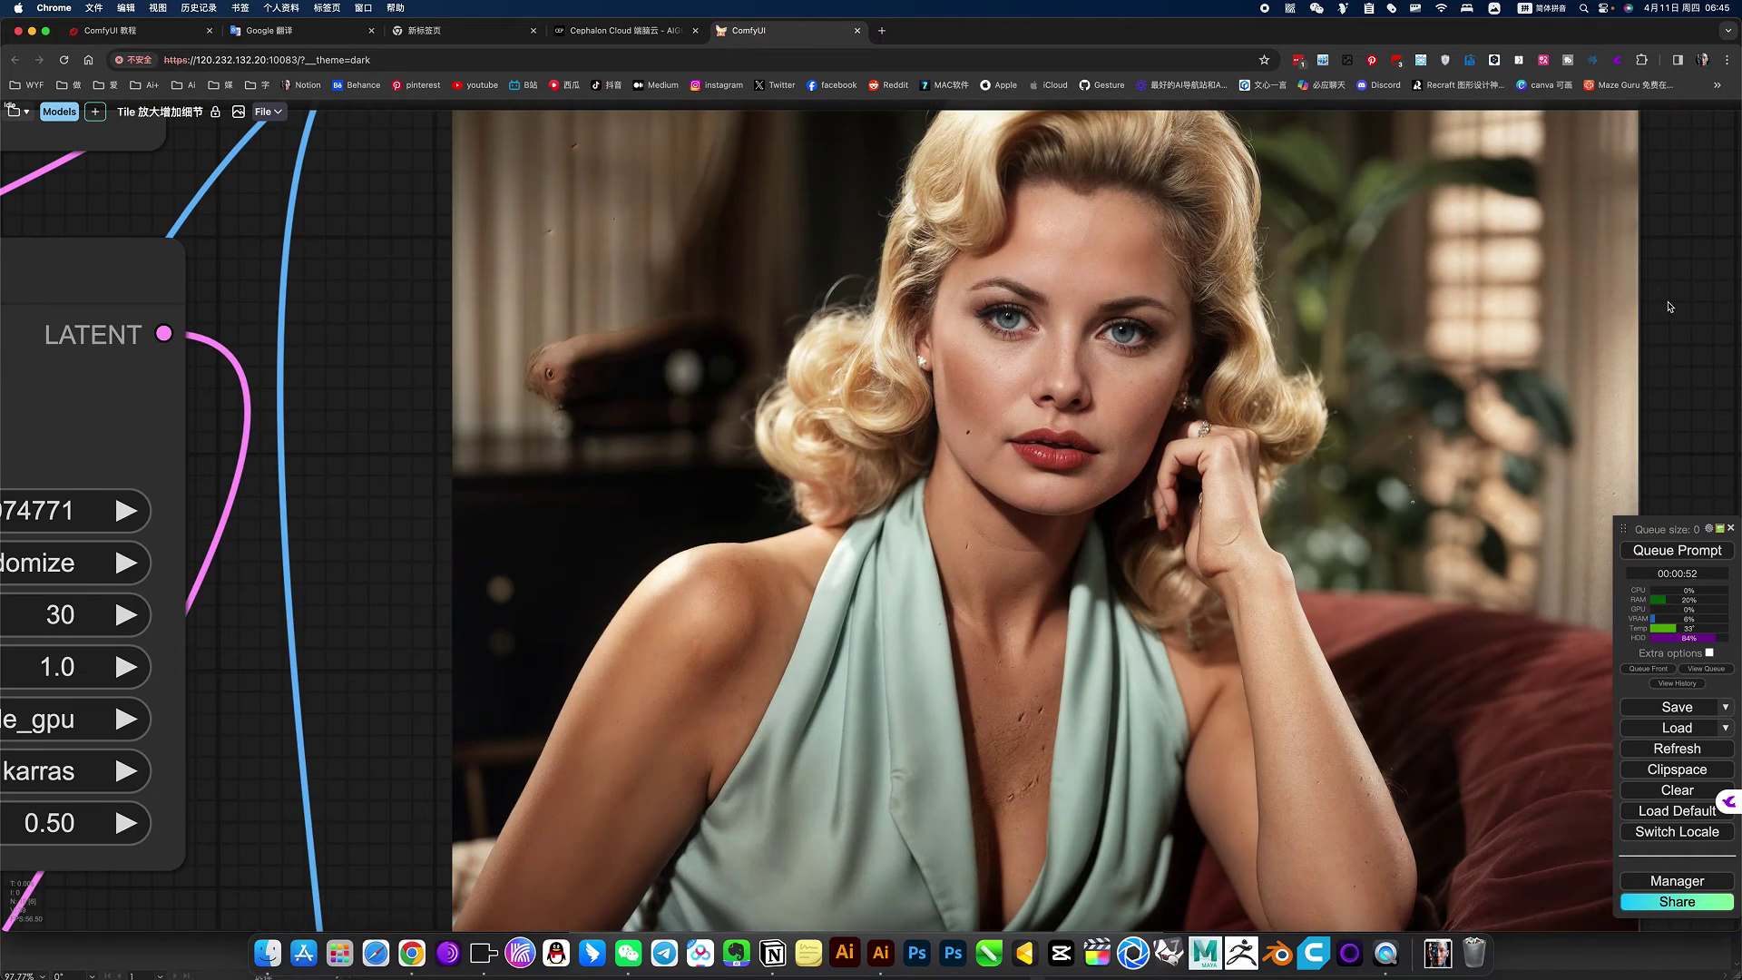
scroll(1091, 391, up, 5)
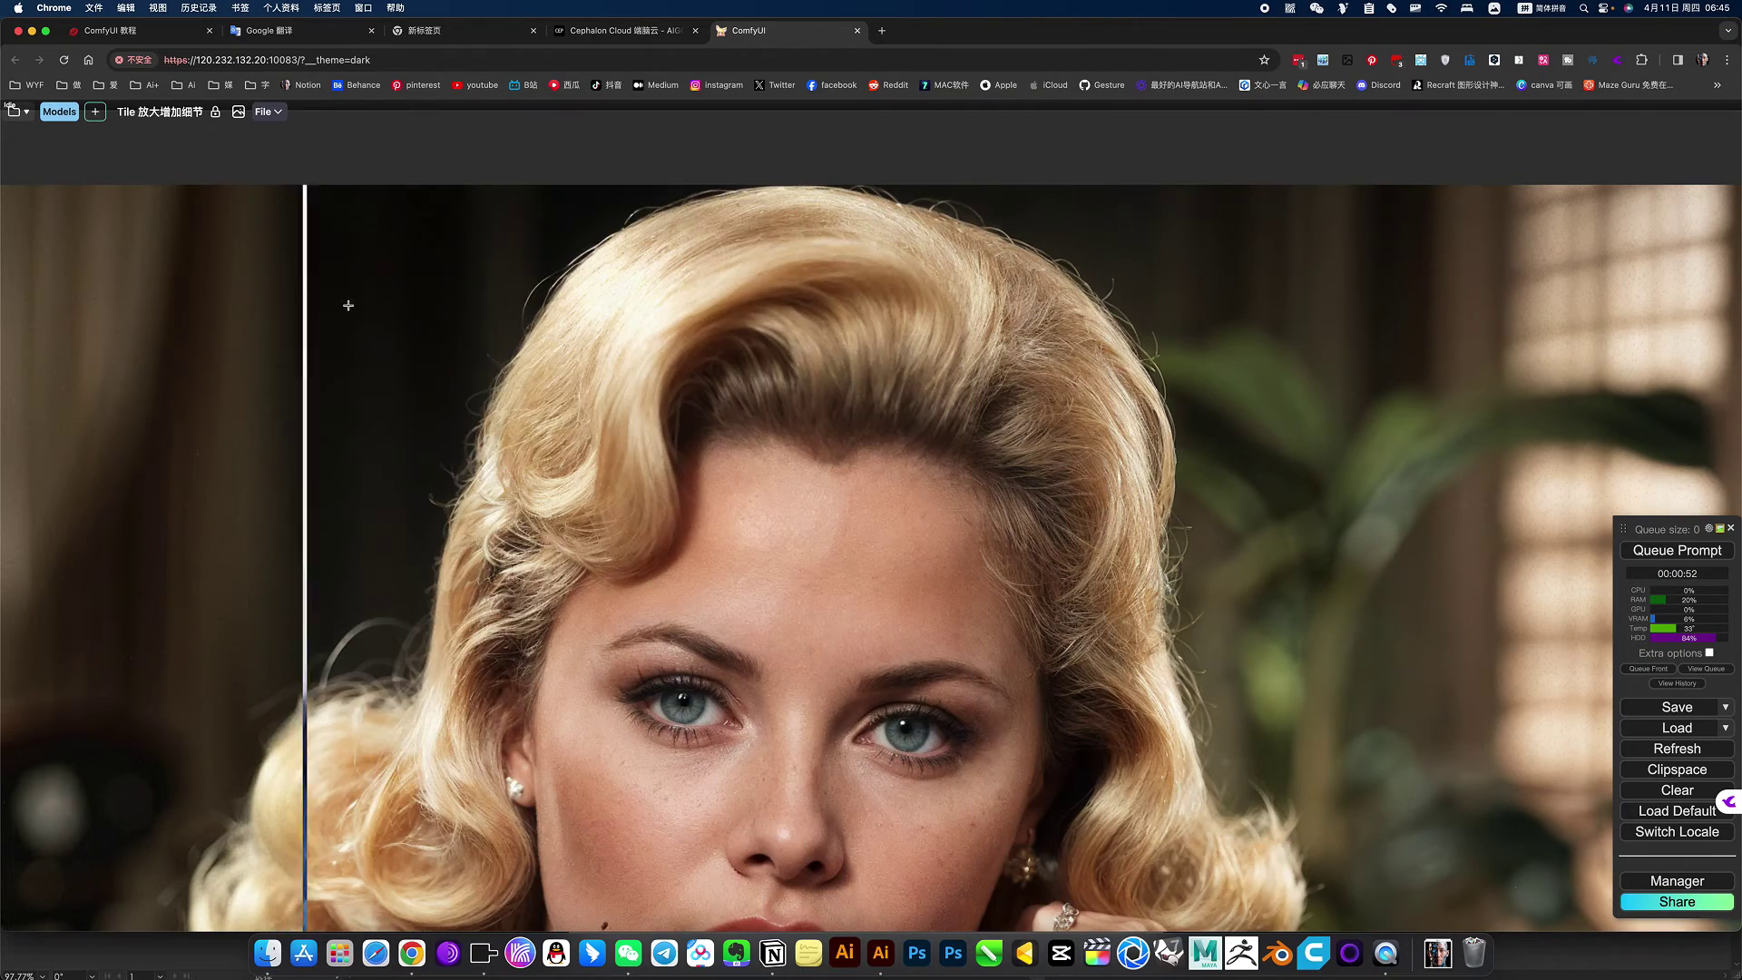
scroll(933, 332, down, 1)
scroll(933, 331, down, 10)
scroll(1032, 355, down, 5)
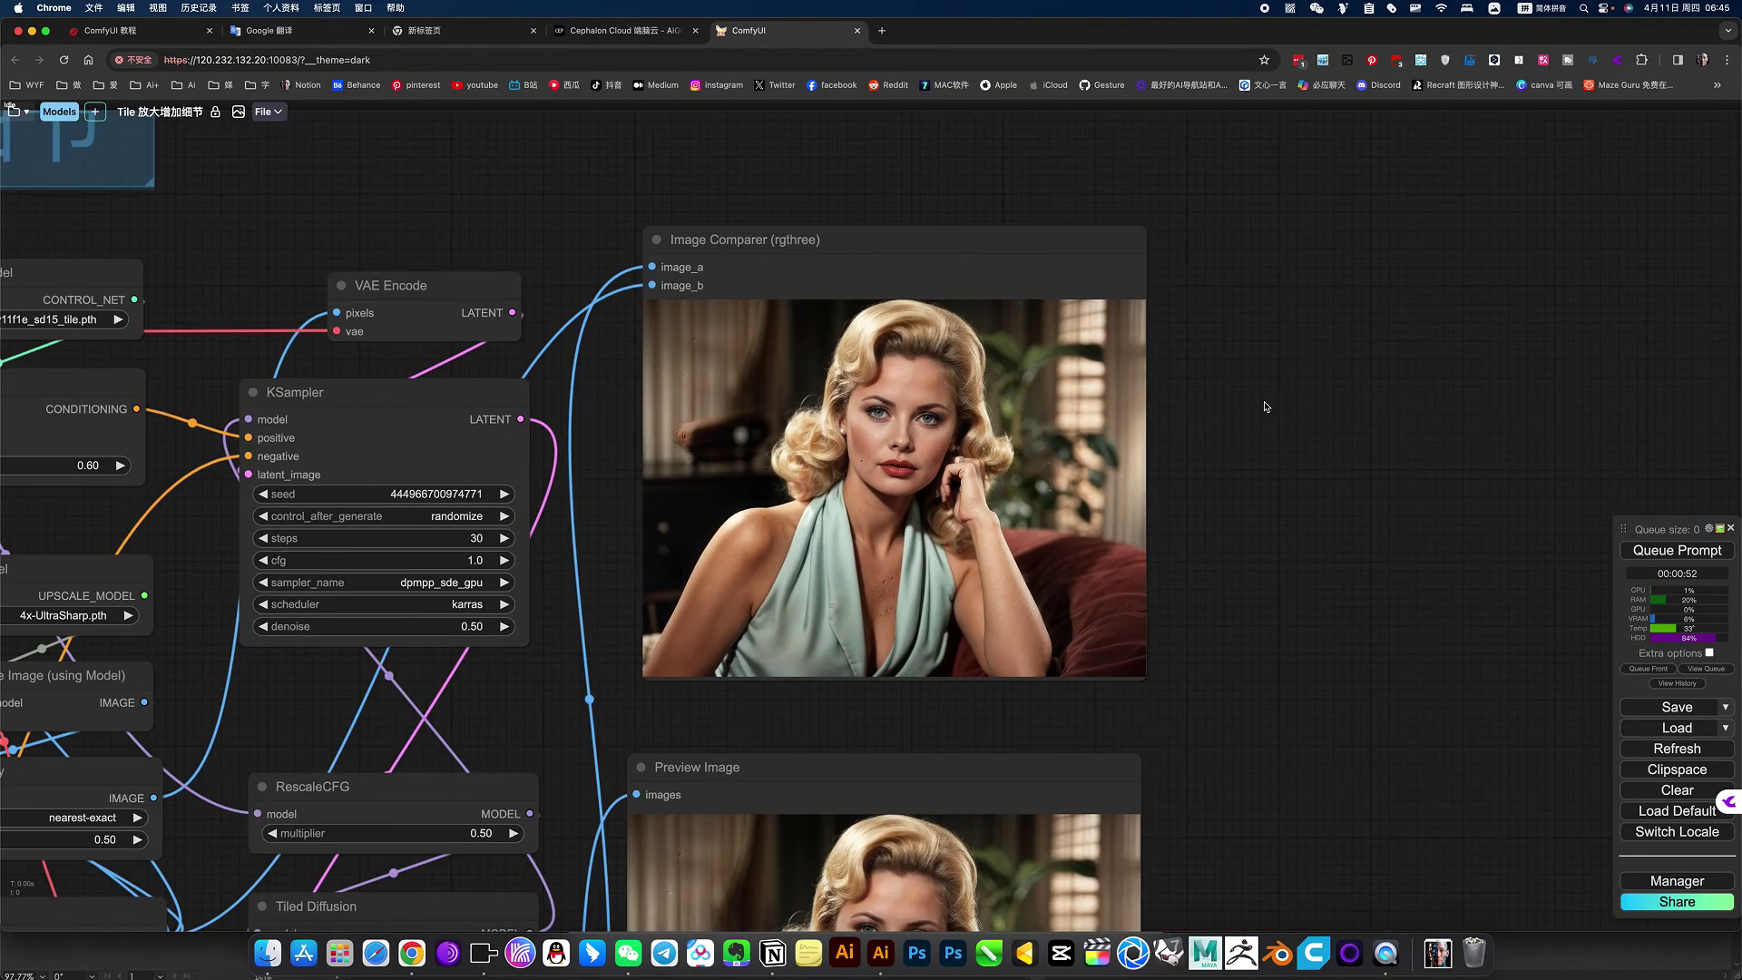
drag(1257, 416, 1408, 183)
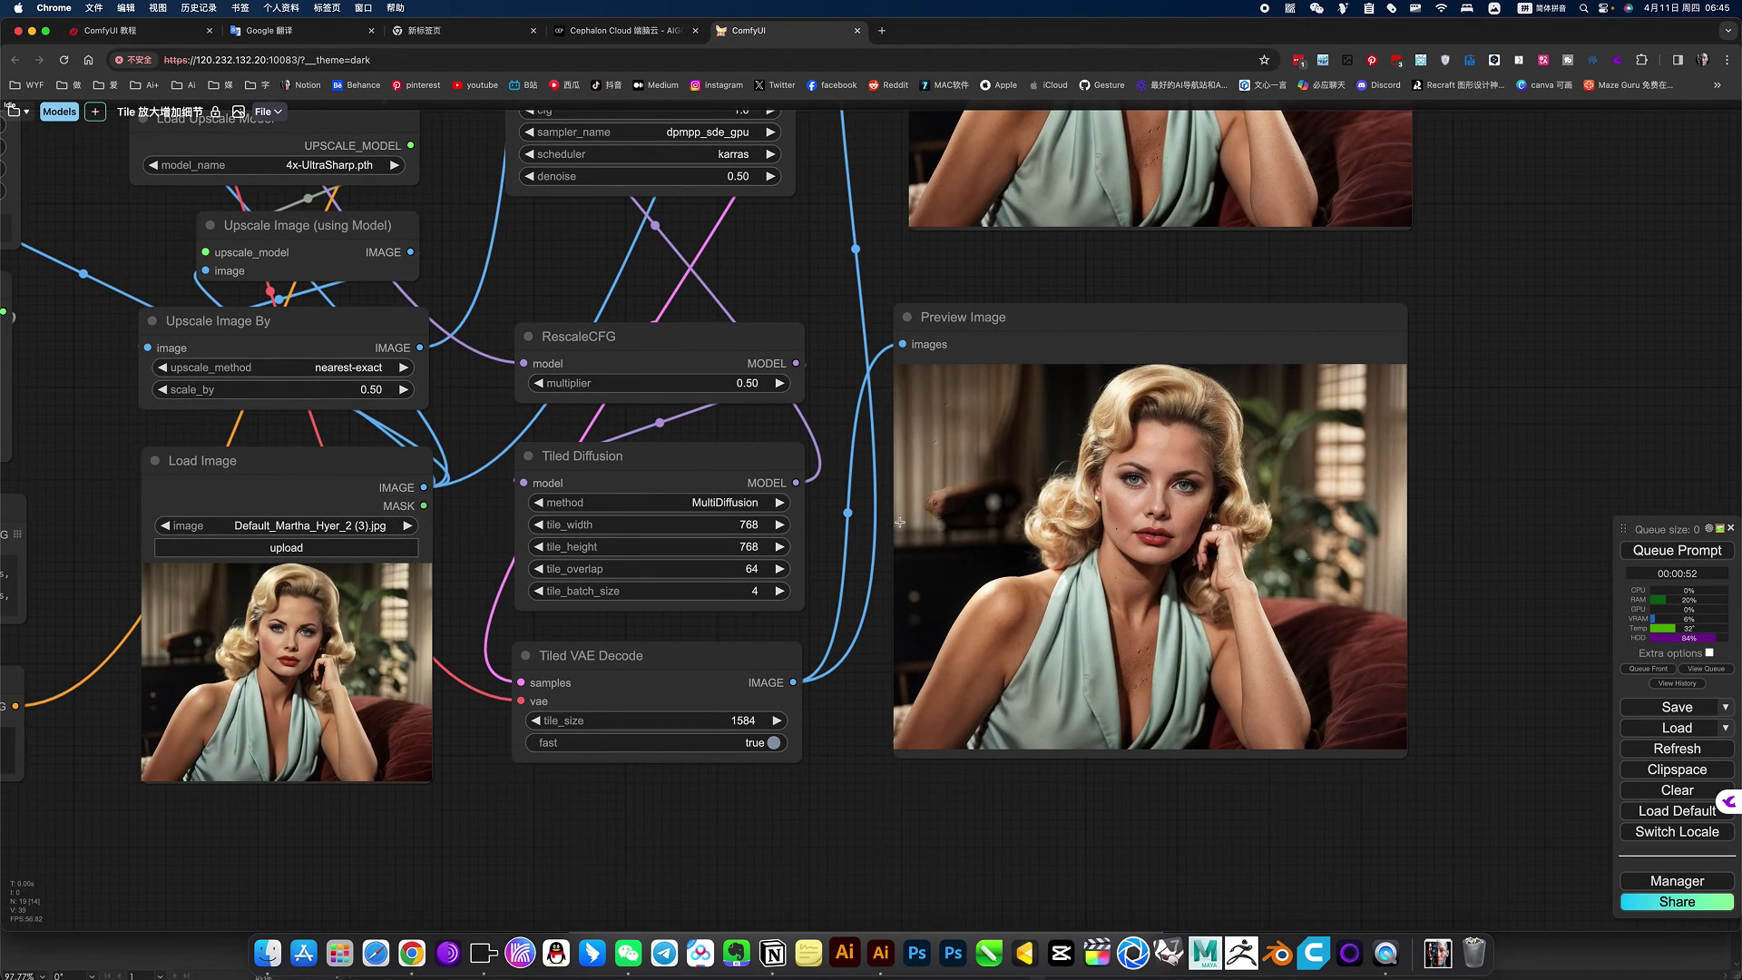
scroll(812, 251, down, 2)
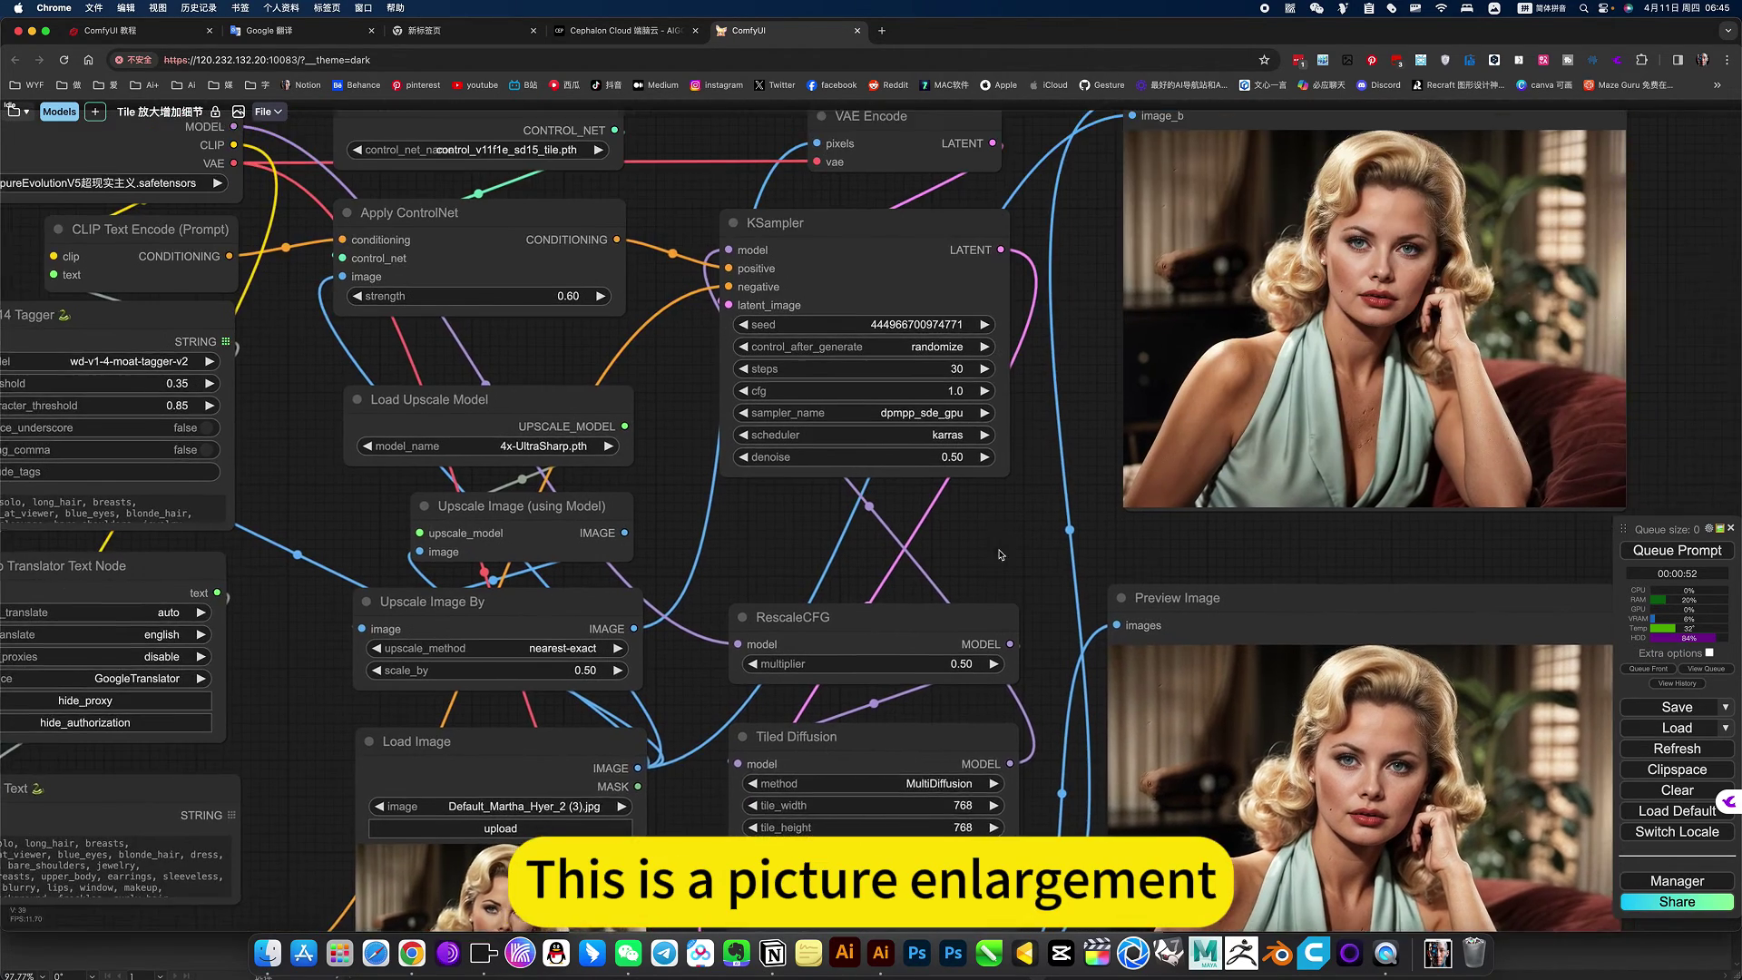
drag(812, 250, 988, 551)
scroll(988, 550, down, 1)
drag(896, 172, 915, 161)
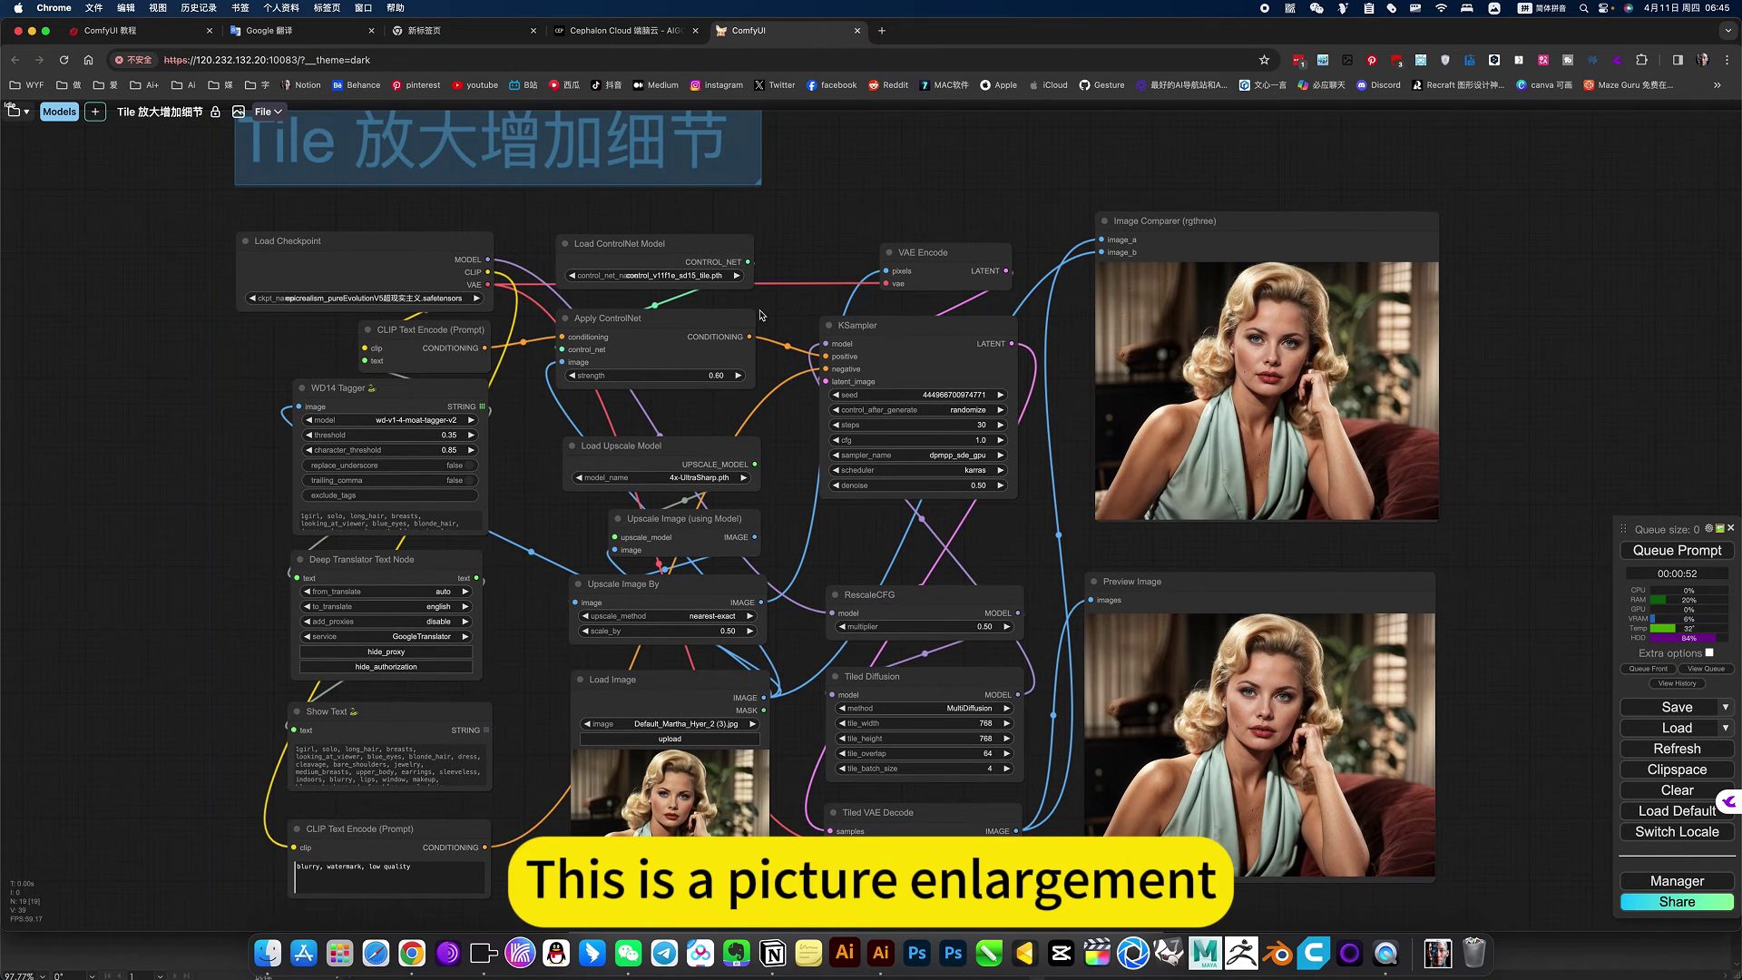
Glance at the Cephalon Cloud apps page, return to ComfyUI and show saved workflows
click(592, 31)
click(1675, 344)
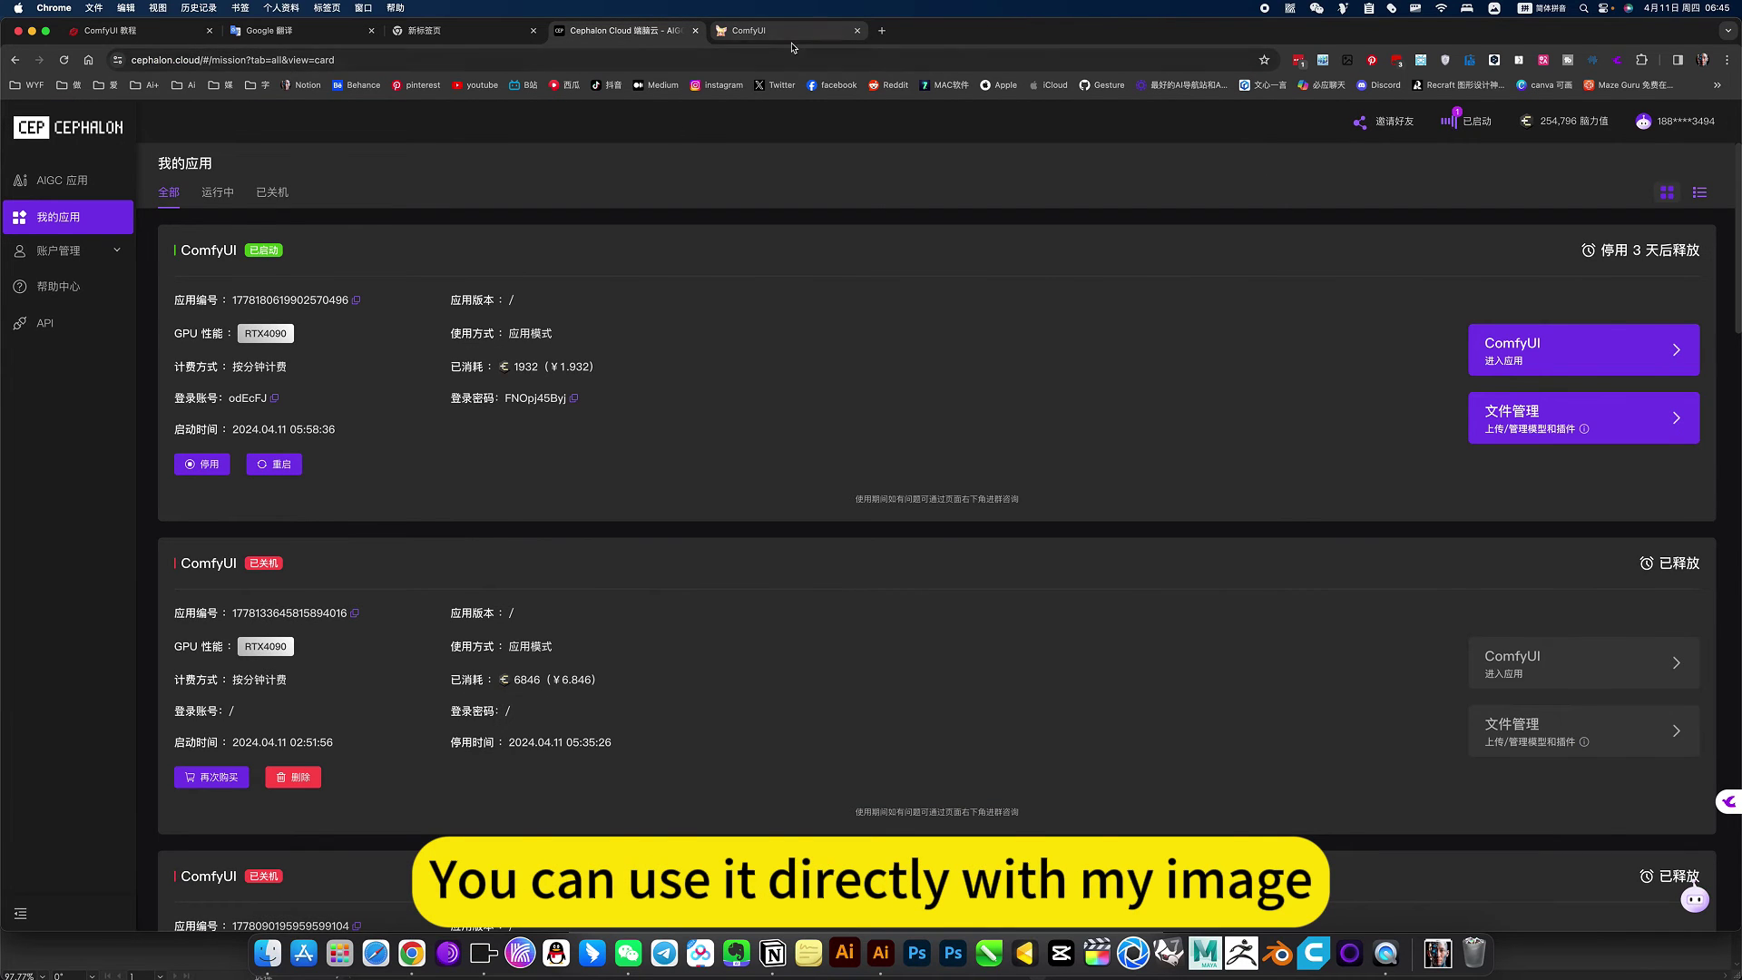
click(17, 115)
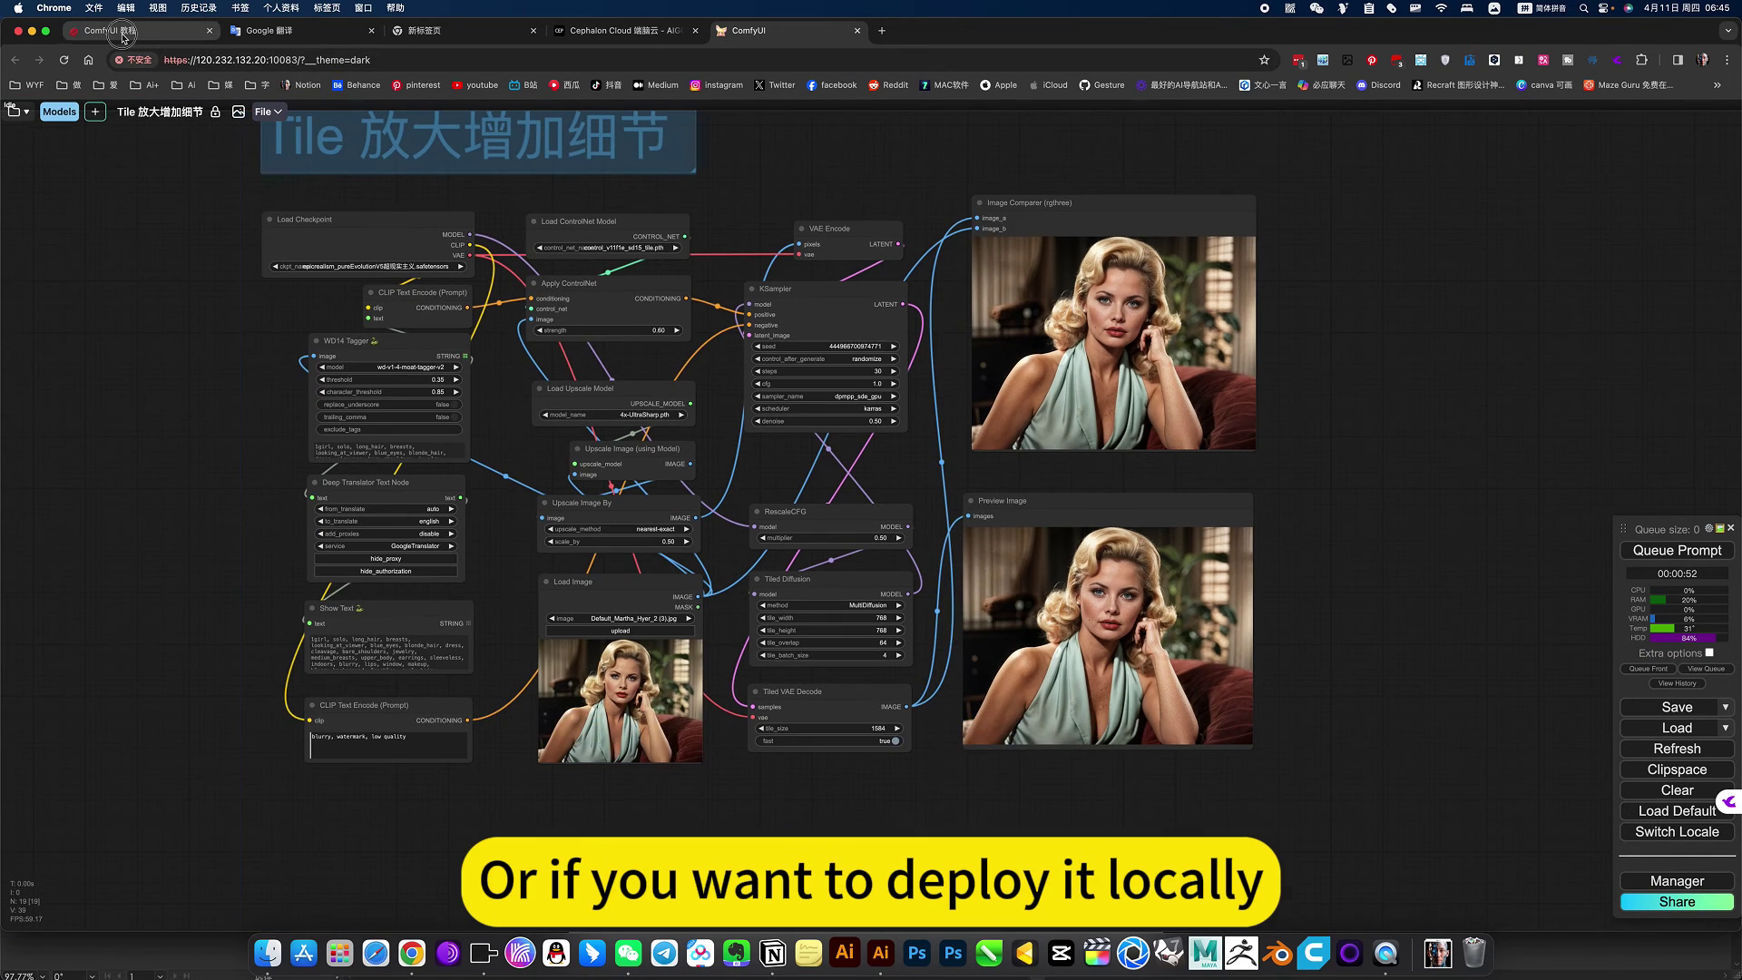
On the Notion tutorial page, expand the 下载设置 toggle under item 3, view the Tile workflow image, then collapse it
click(122, 30)
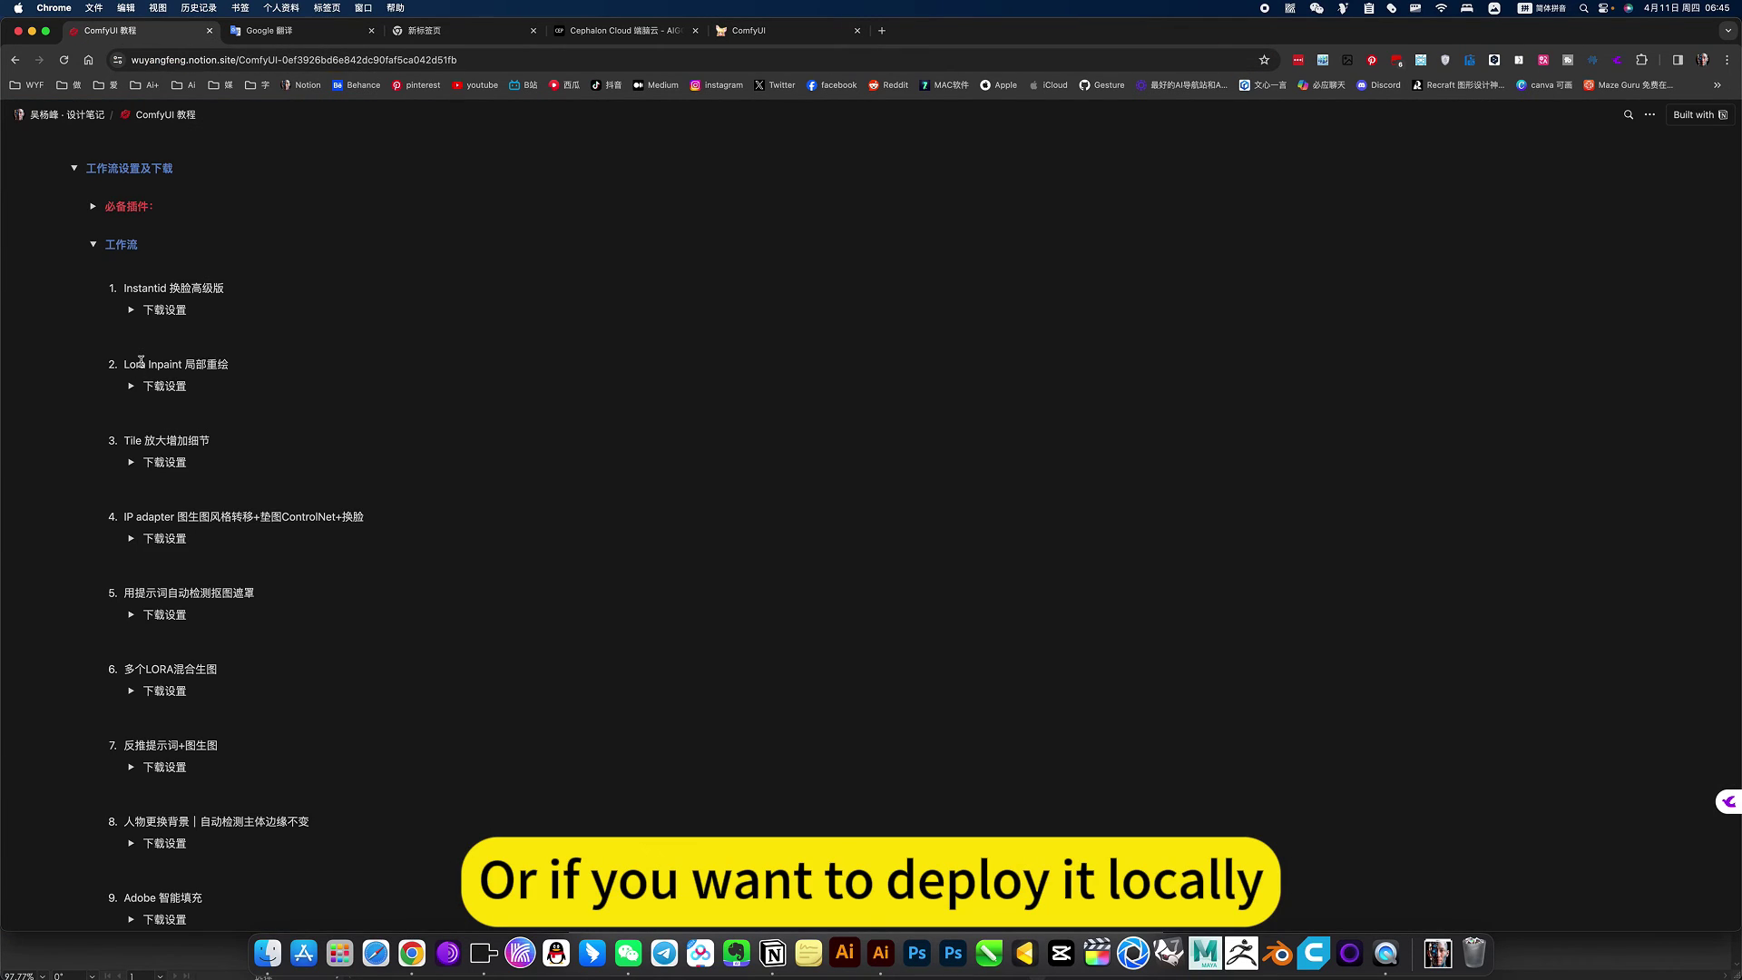
scroll(187, 353, up, 1)
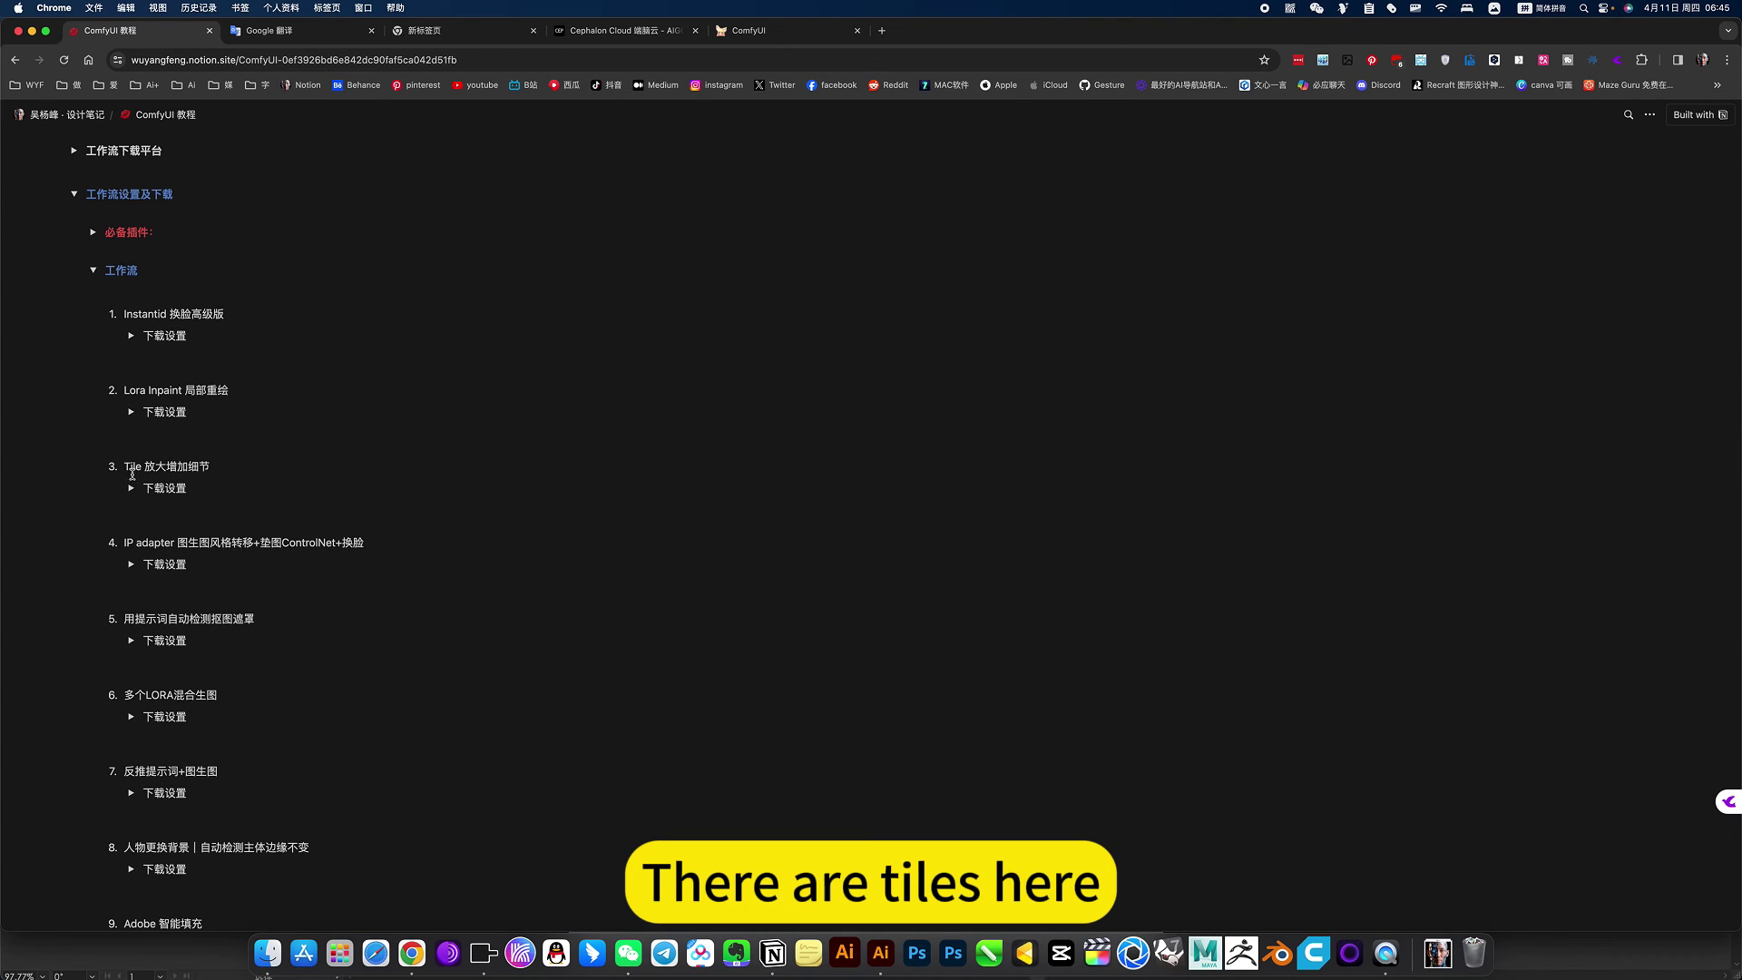
click(131, 489)
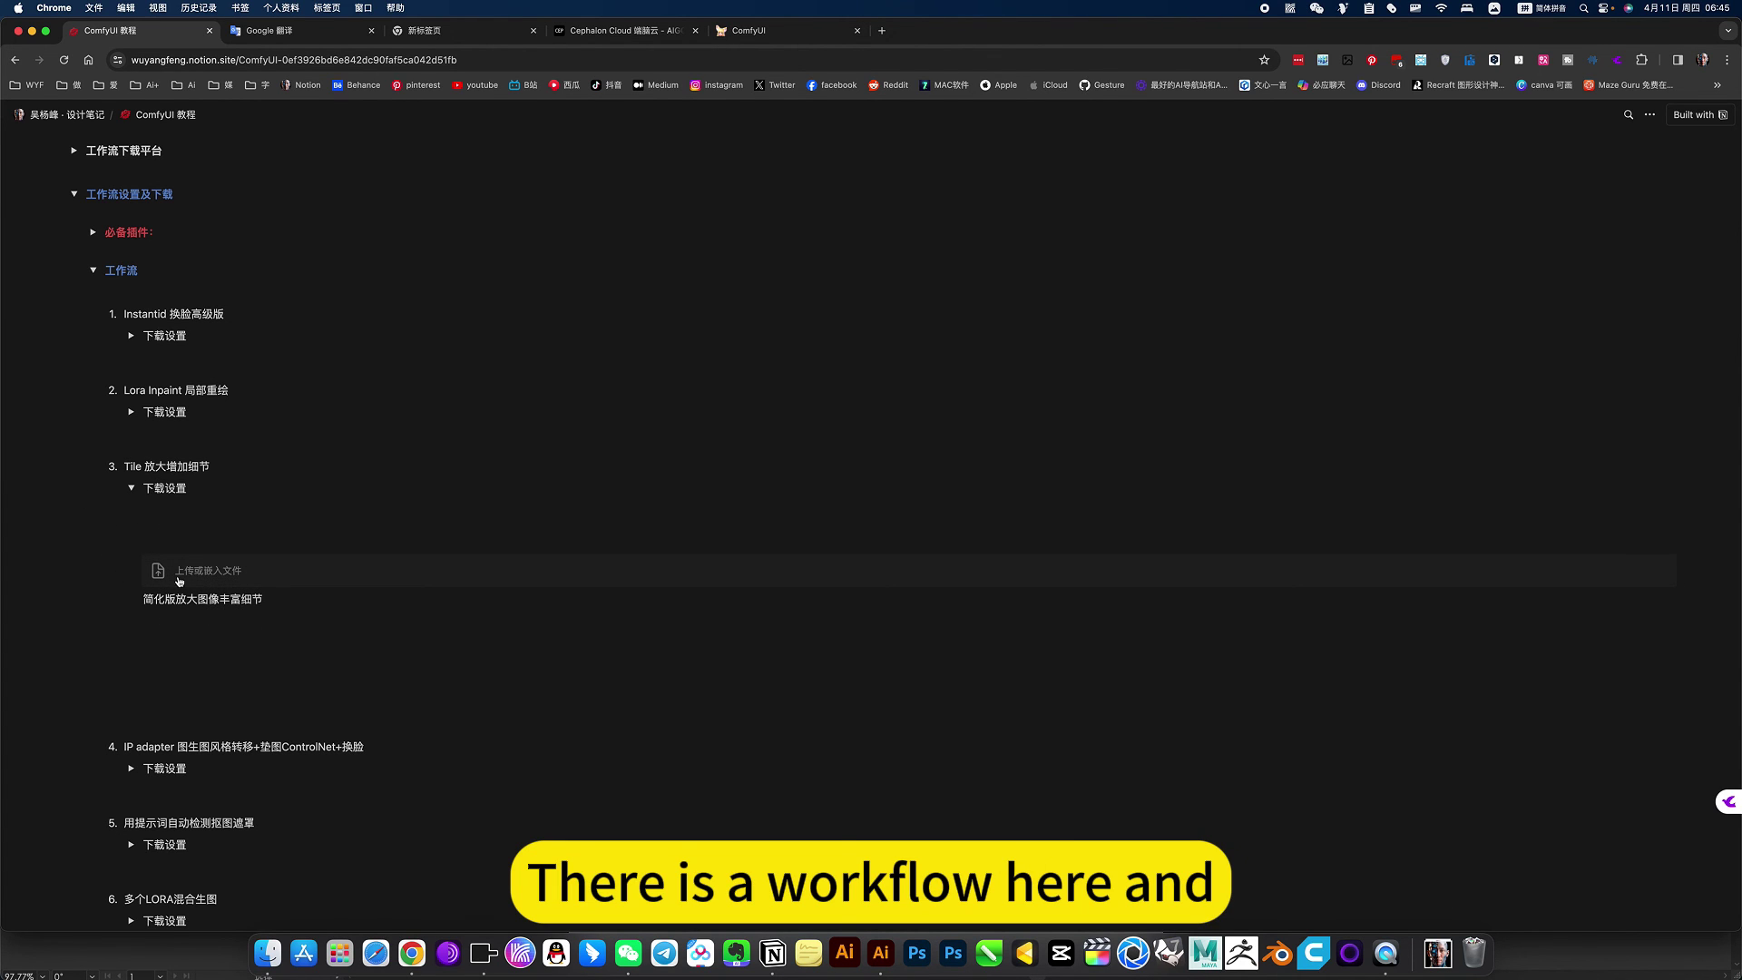
scroll(366, 671, down, 5)
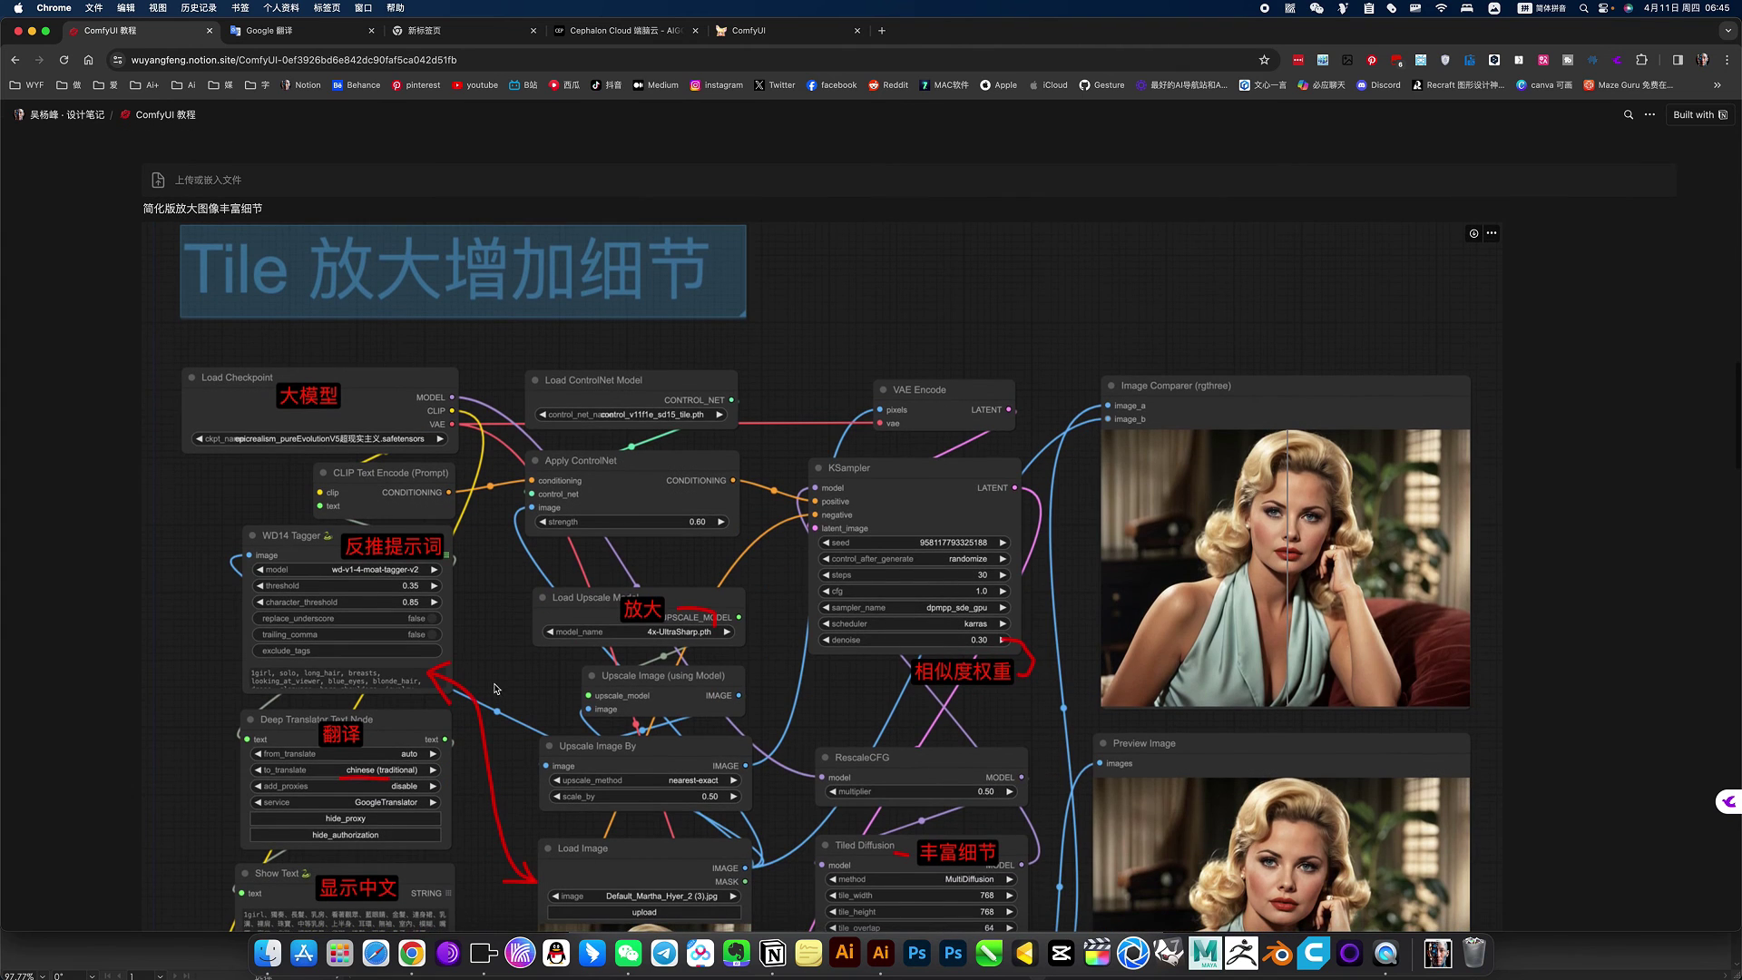
scroll(576, 536, up, 4)
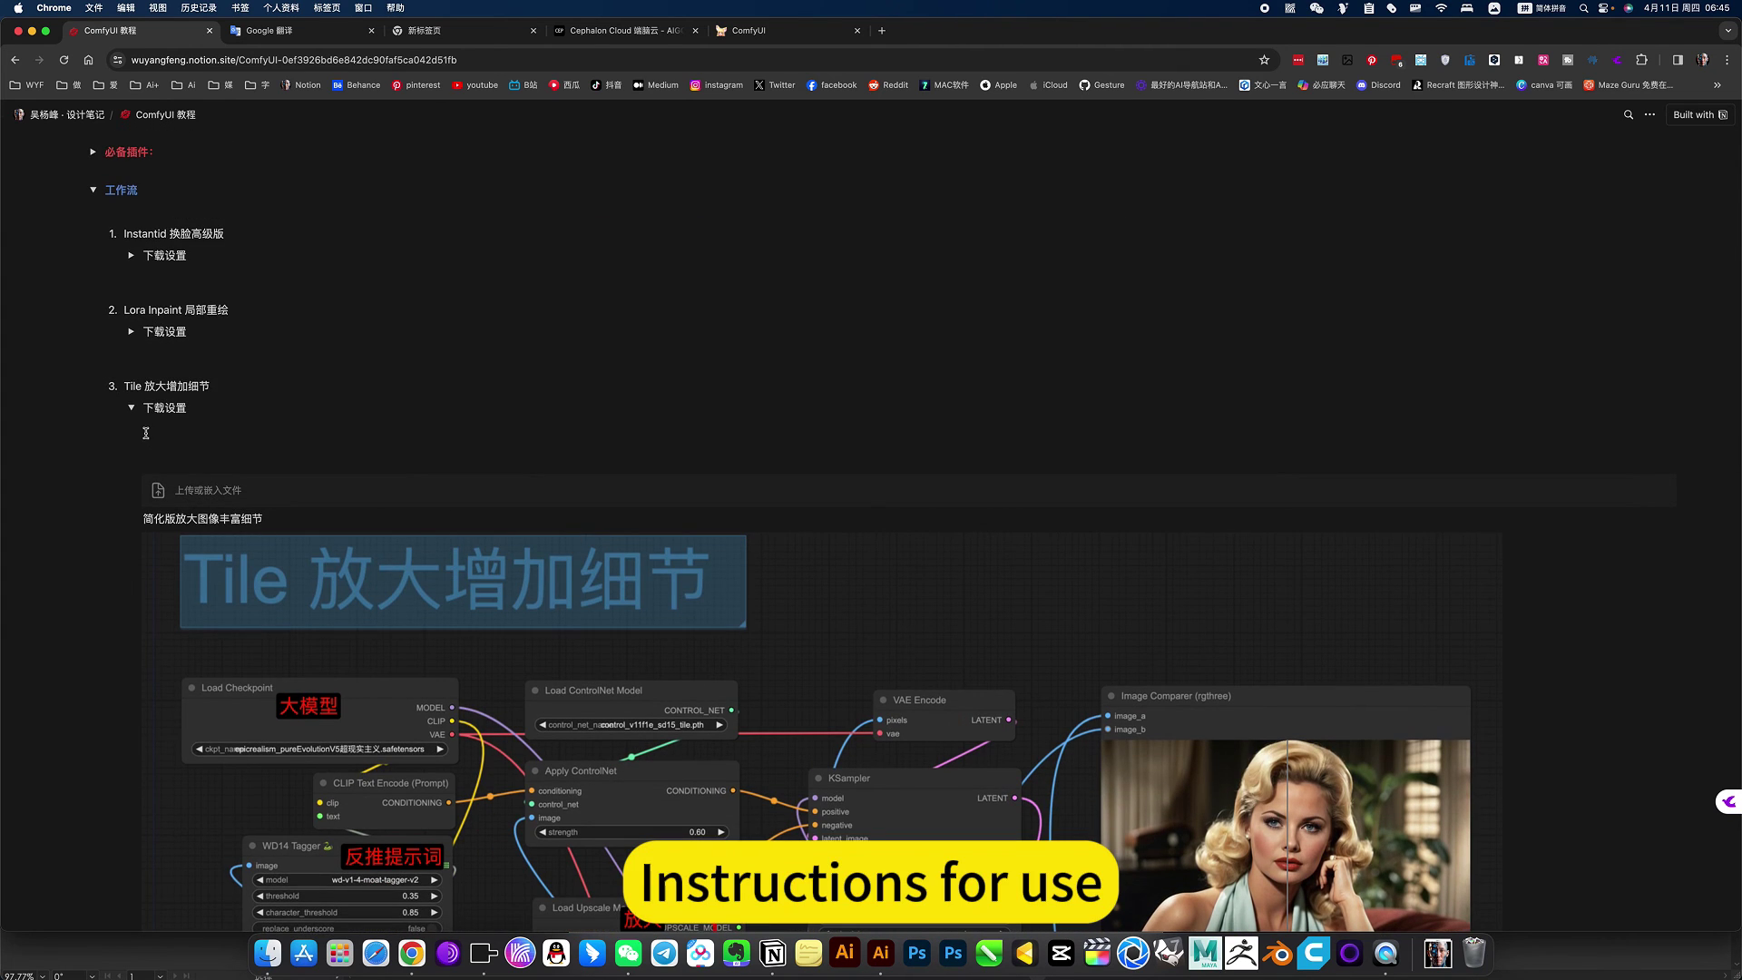
click(132, 408)
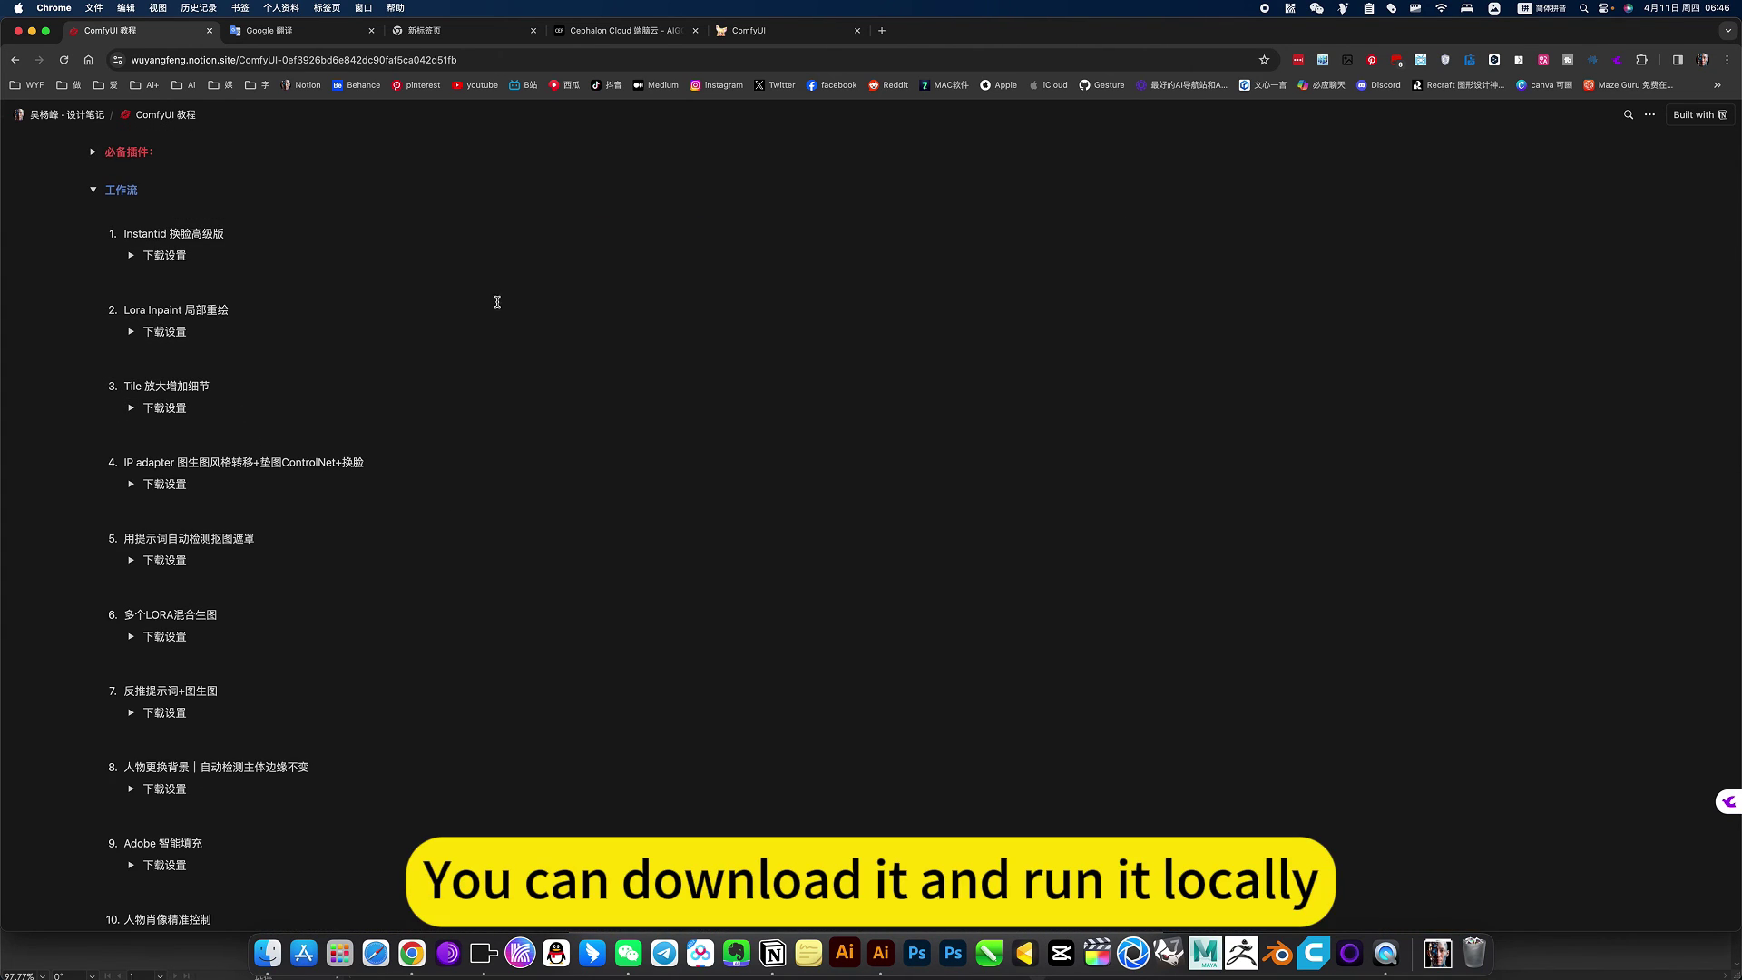
Return to the ComfyUI tab showing the unchanged Tile workflow and its finished portrait
click(784, 37)
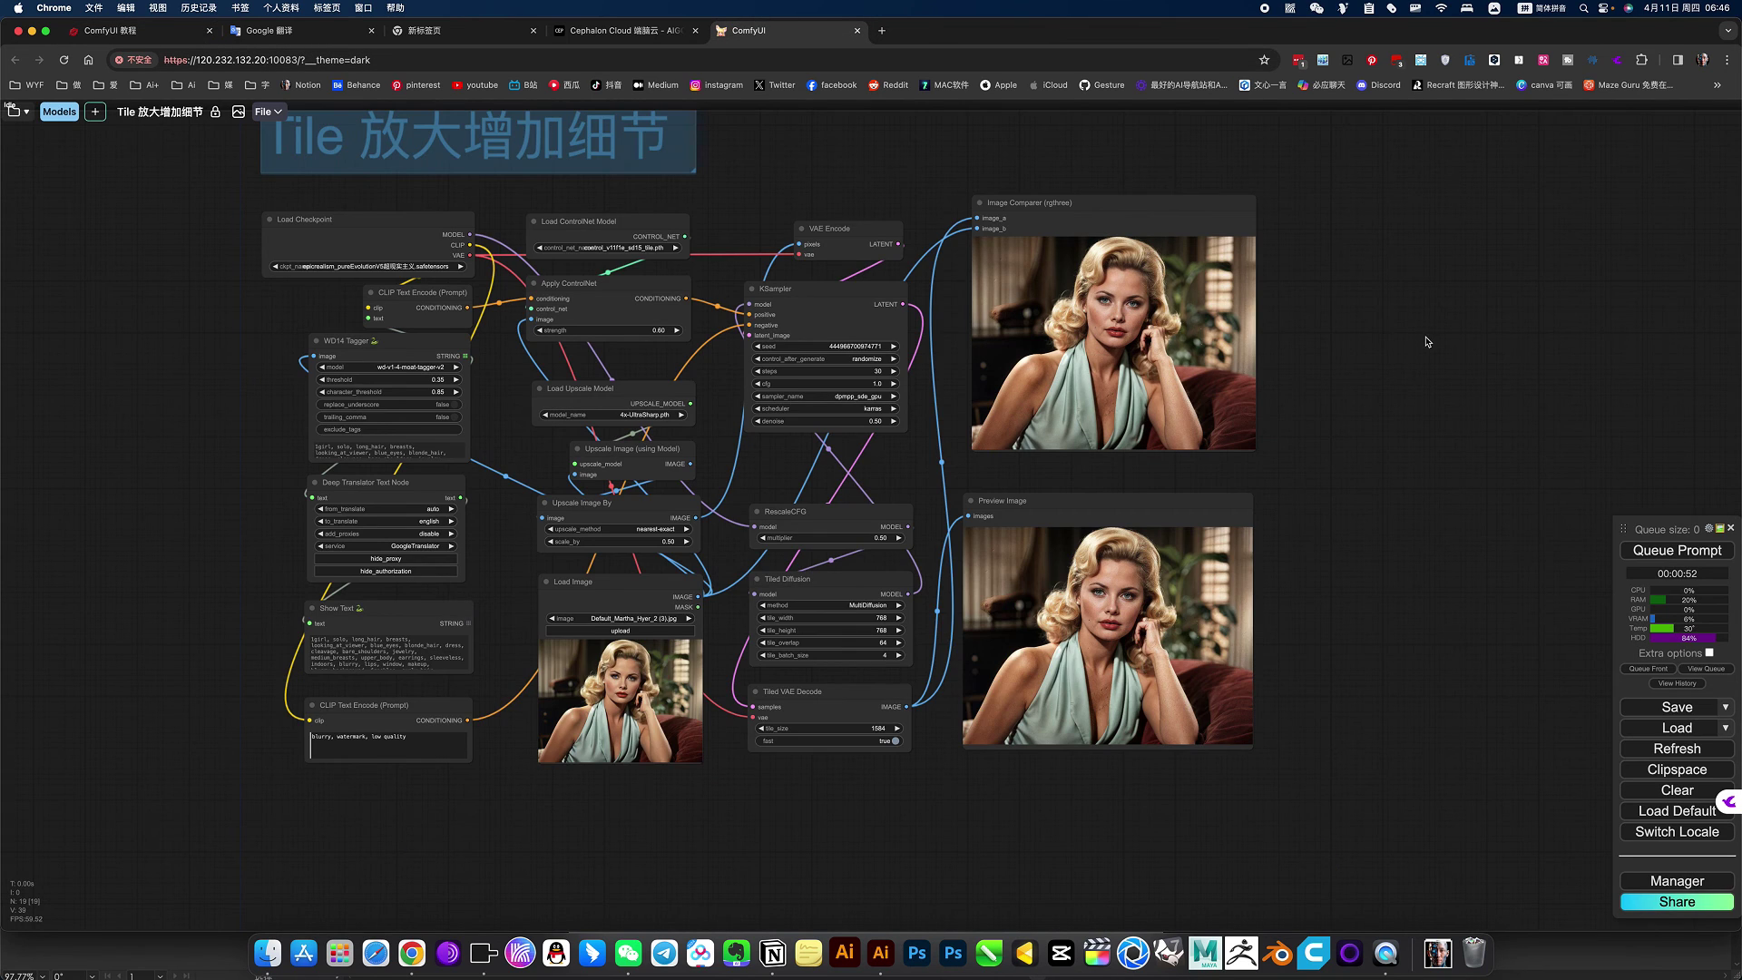
scroll(1497, 493, up, 2)
scroll(1532, 442, up, 1)
scroll(1532, 442, down, 1)
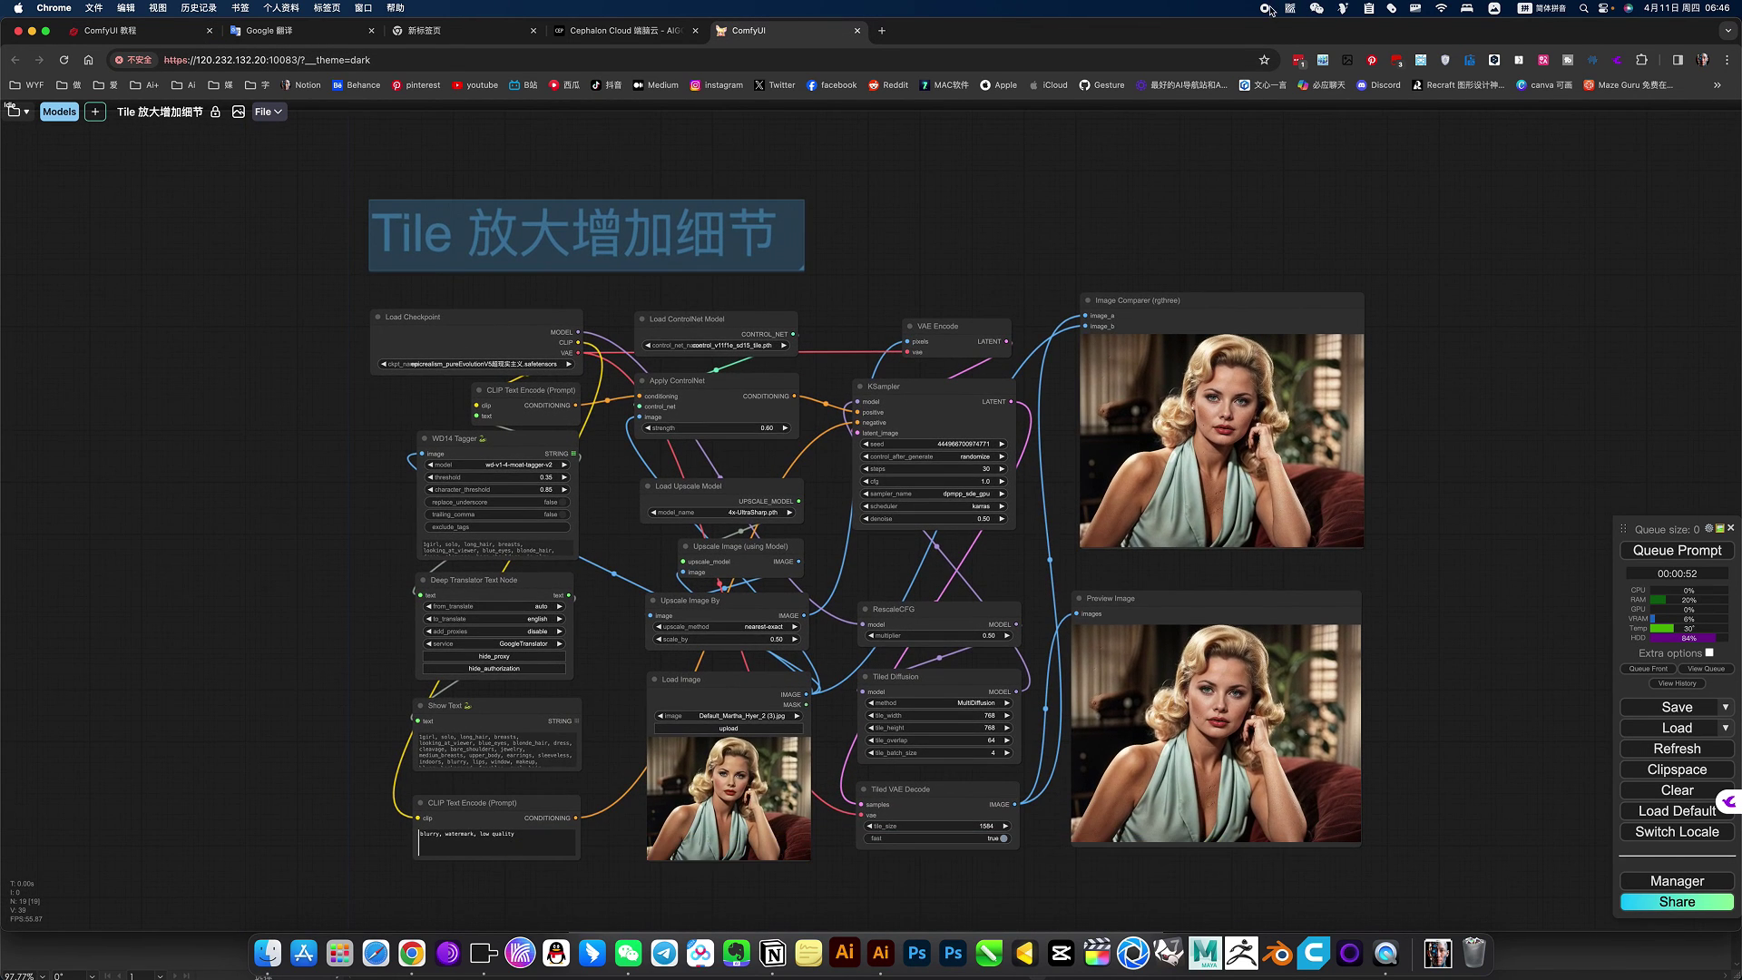